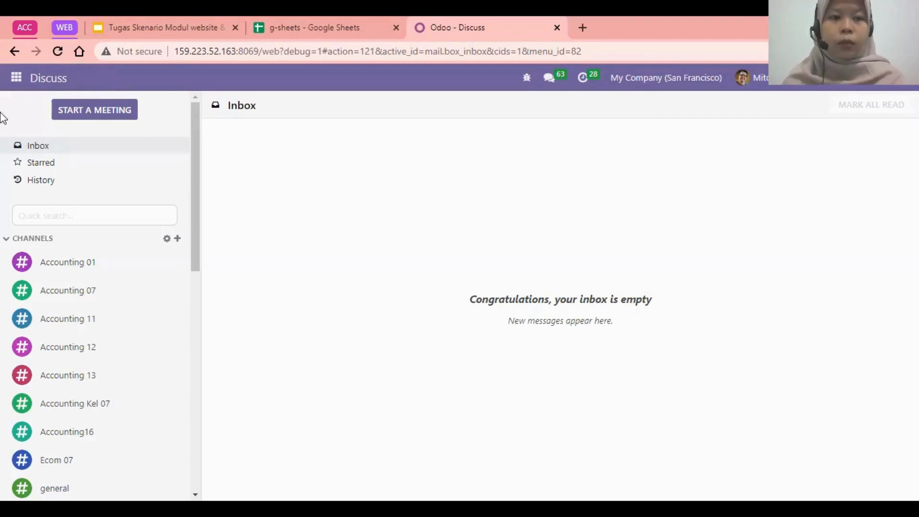
Open the Settings app and go to the user management list.
{"action": "left_click", "coordinate": [5, 79]}
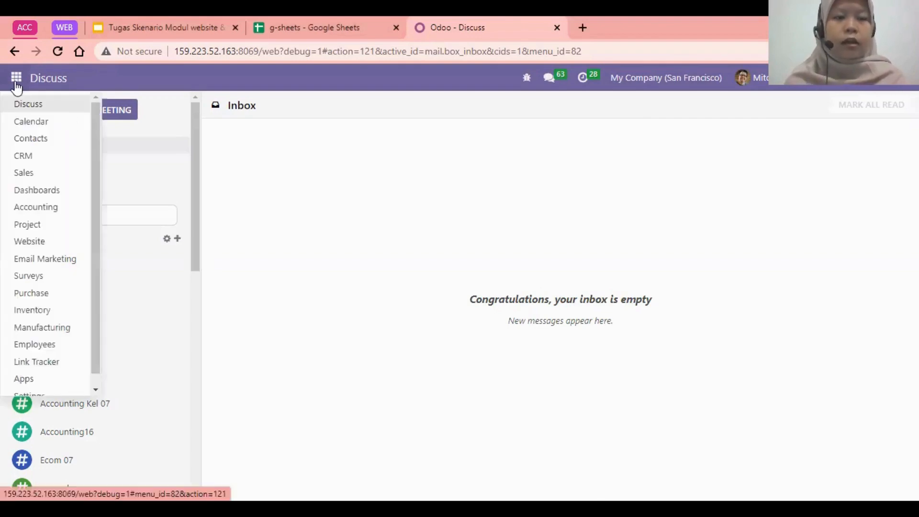
{"action": "left_click_drag", "start_coordinate": [94, 337], "coordinate": [97, 393]}
{"action": "left_click", "coordinate": [52, 385]}
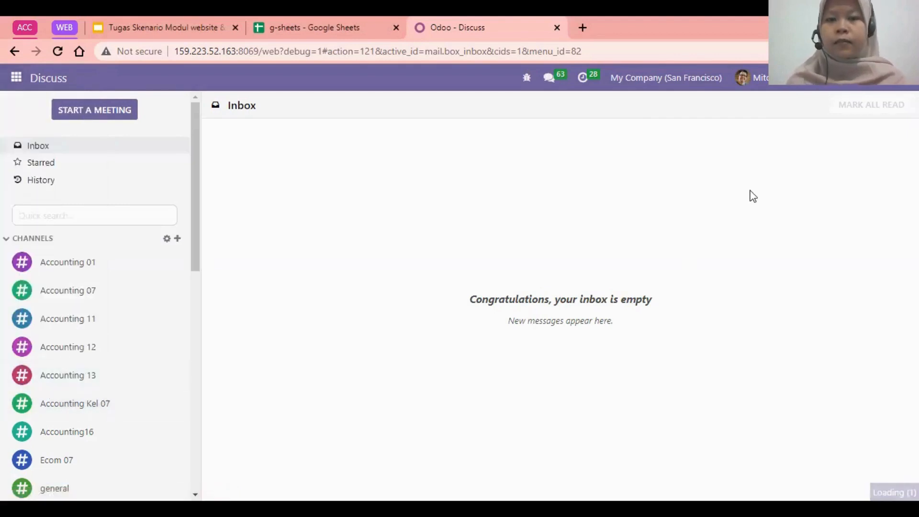
{"action": "left_click", "coordinate": [16, 78]}
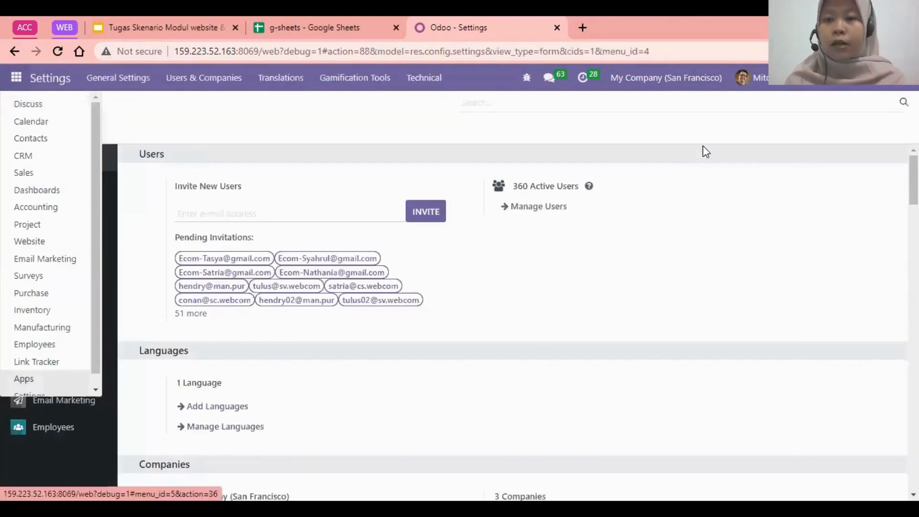
{"action": "left_click", "coordinate": [706, 152]}
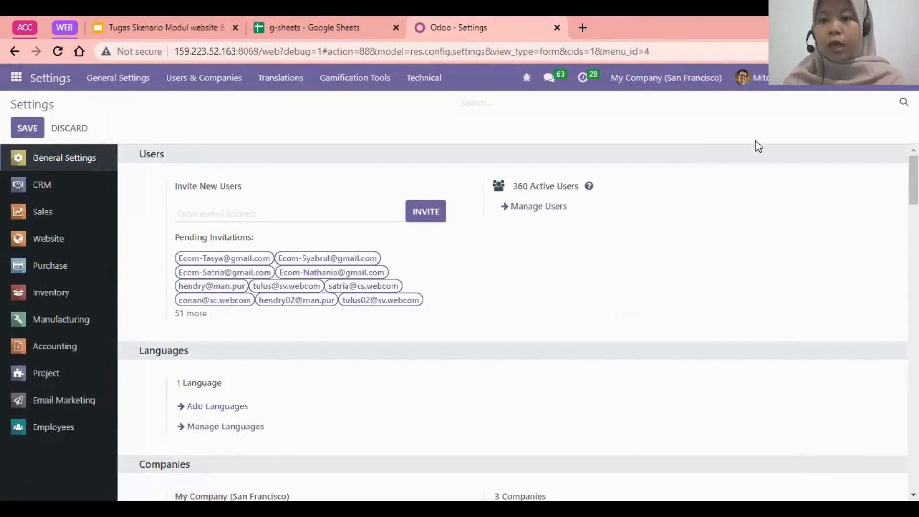
{"action": "left_click", "coordinate": [560, 216]}
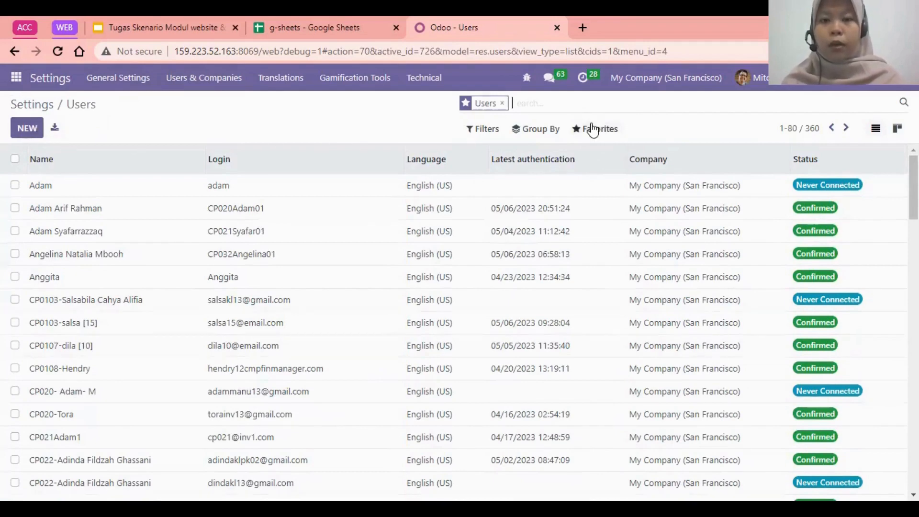
Start importing records into the user list and upload the web1 Excel file from Downloads.
{"action": "left_click", "coordinate": [616, 136]}
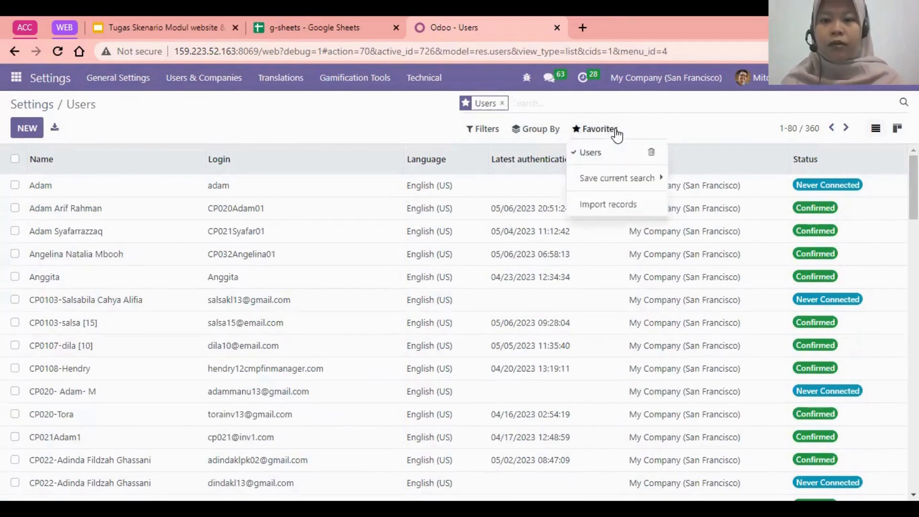
{"action": "left_click", "coordinate": [661, 209]}
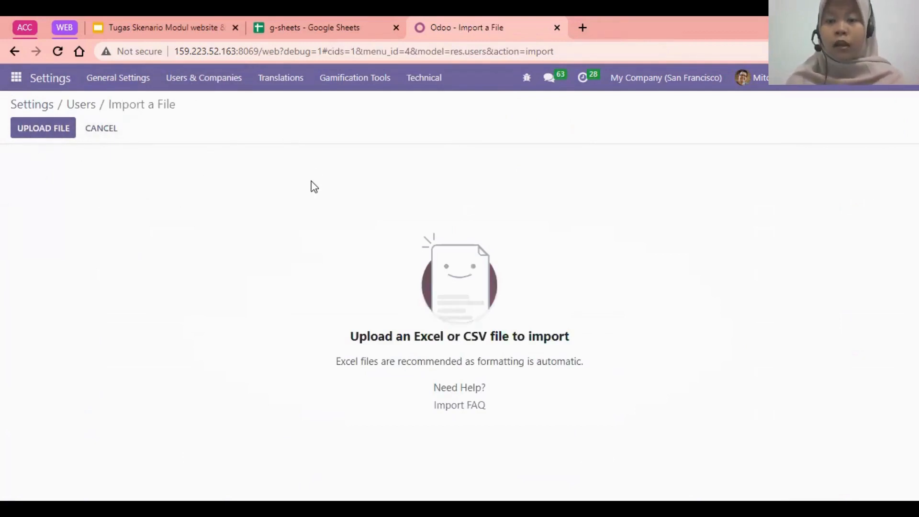
{"action": "left_click", "coordinate": [191, 24]}
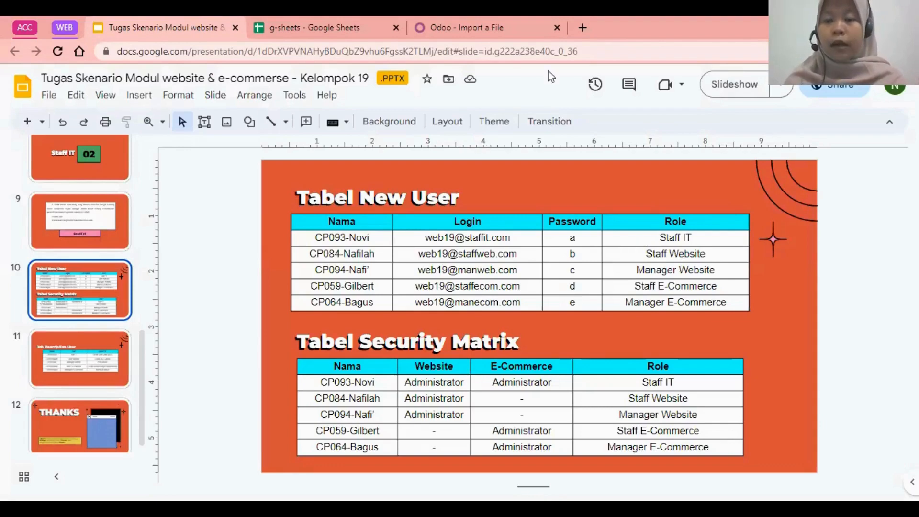
{"action": "left_click", "coordinate": [518, 23]}
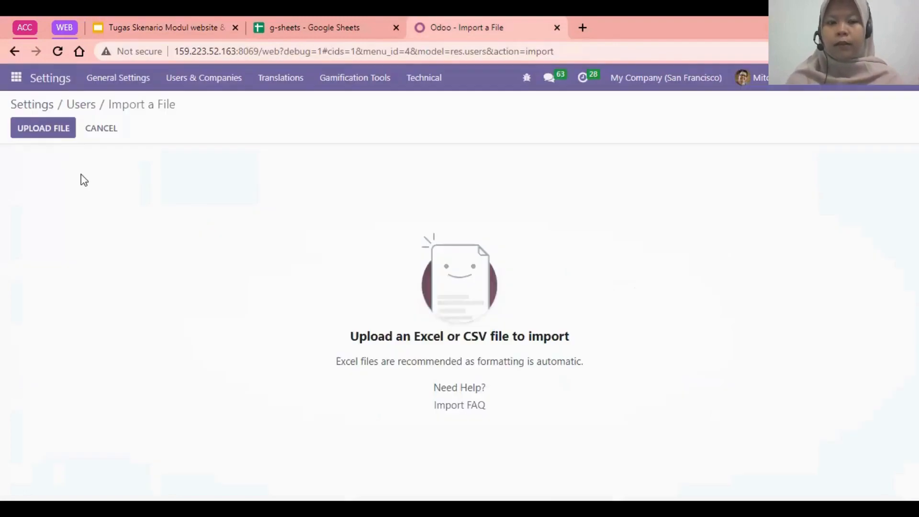
{"action": "left_click", "coordinate": [49, 128]}
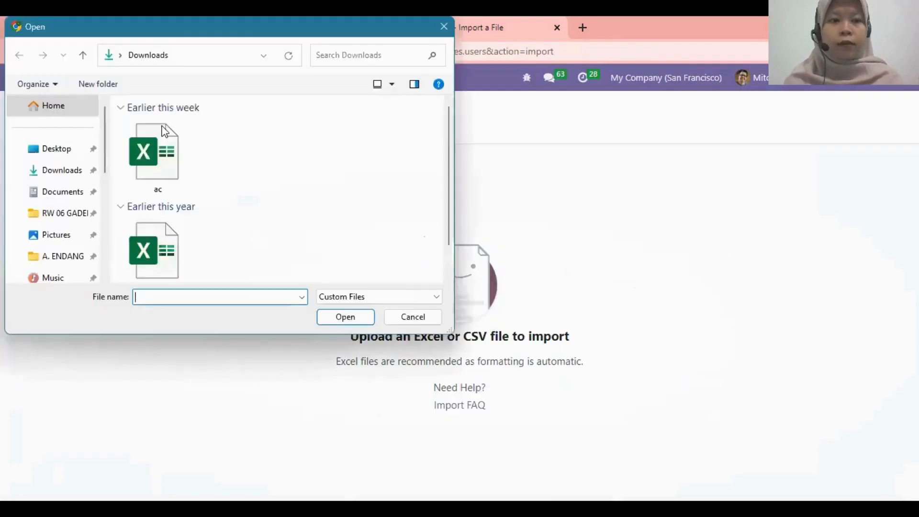
{"action": "left_click", "coordinate": [165, 131]}
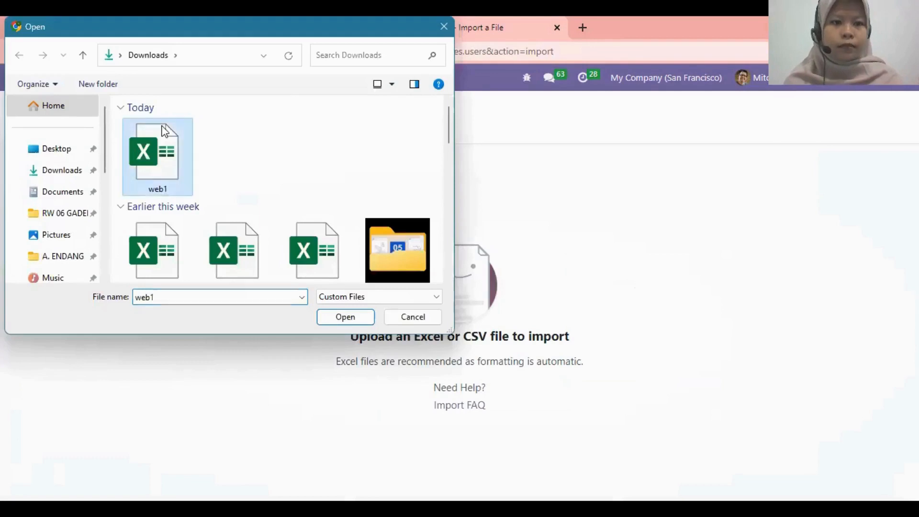
{"action": "left_click", "coordinate": [358, 318]}
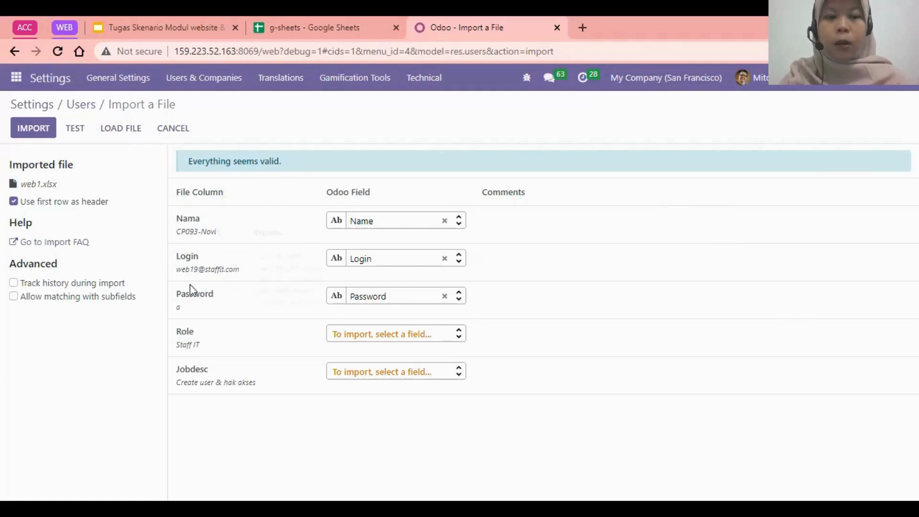
Test the import with the Name, Login and Password columns mapped, and import the users.
{"action": "mouse_move", "coordinate": [245, 393]}
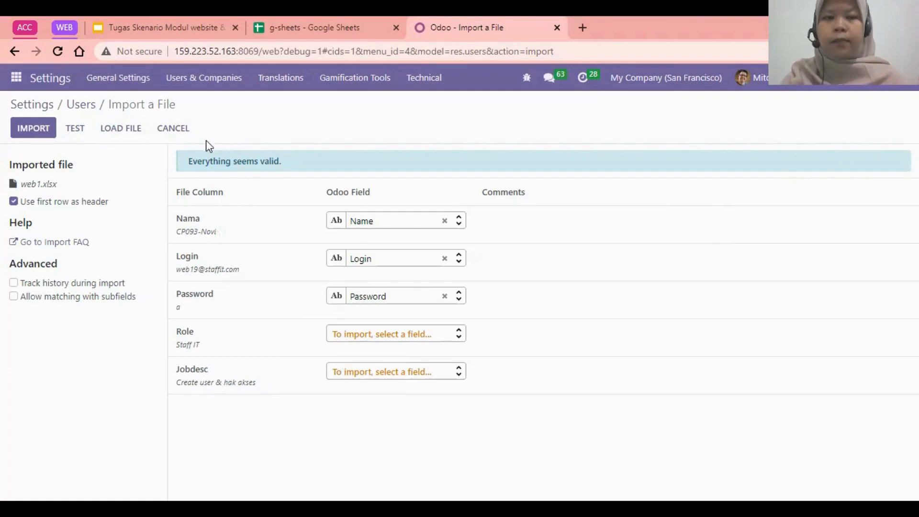
{"action": "left_click", "coordinate": [67, 129]}
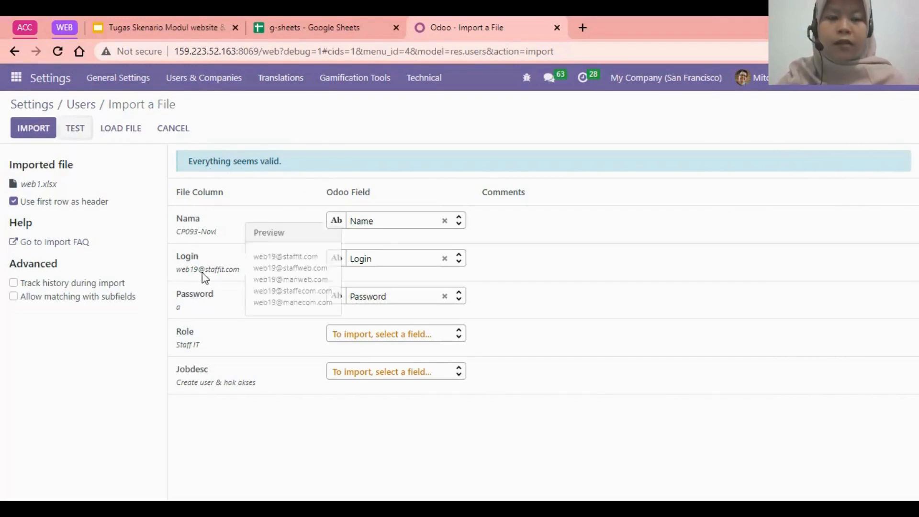
{"action": "left_click", "coordinate": [27, 136]}
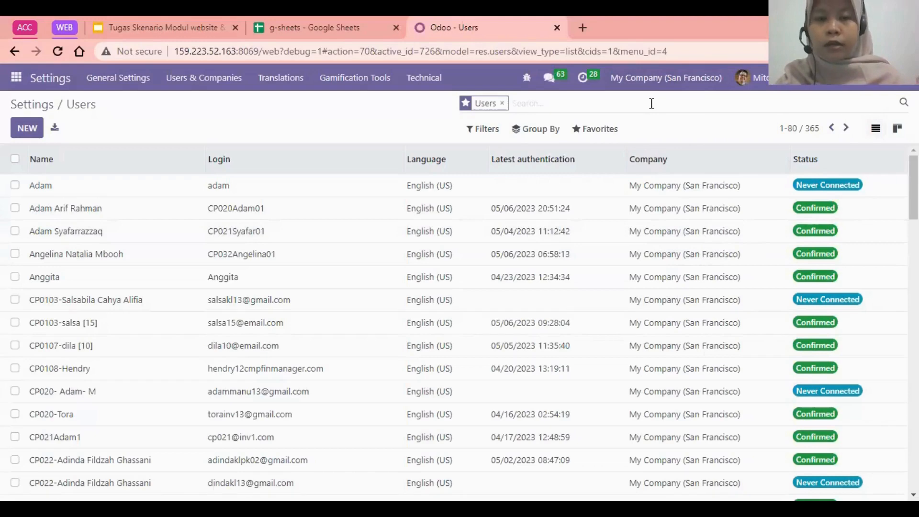
Search the user list for users matching web19.
{"action": "type", "text": "web"}
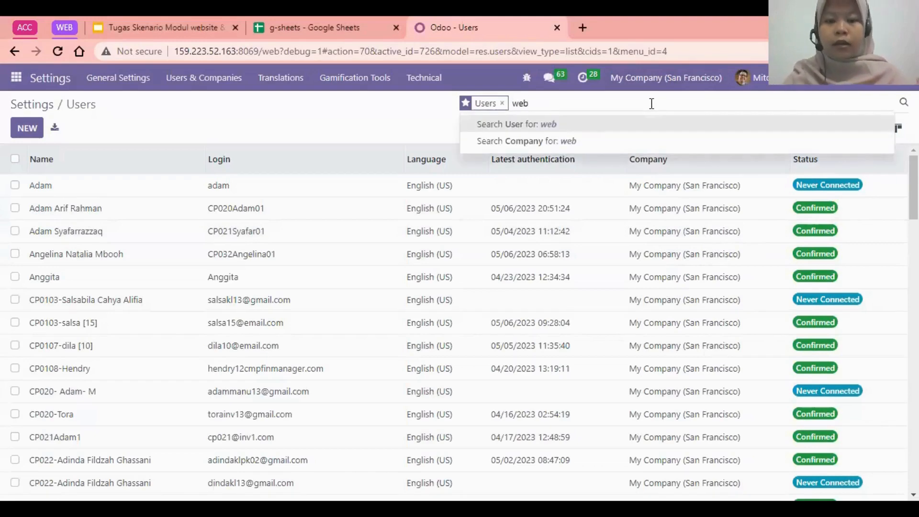
{"action": "type", "text": "19"}
{"action": "key", "text": "Return"}
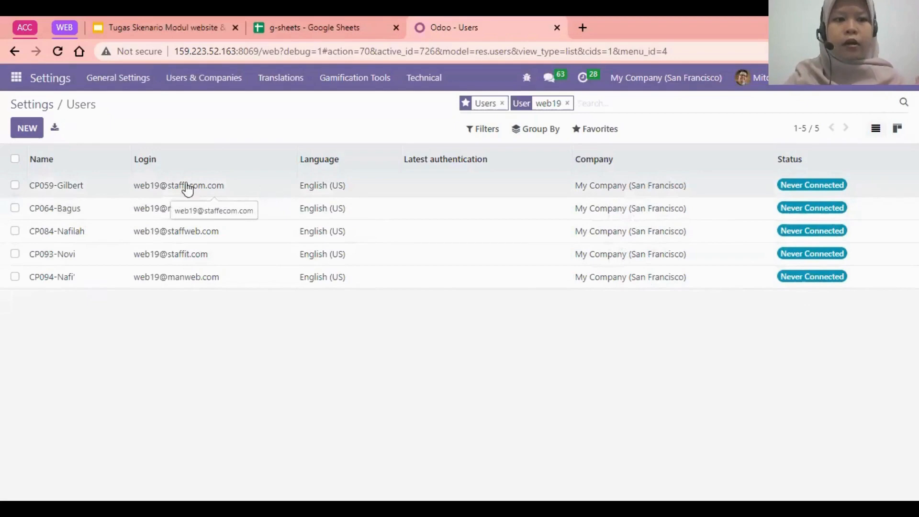
Open the Staff E-Commerce user's record and review its access rights, from user type to the technical and extra rights.
{"action": "left_click", "coordinate": [61, 191]}
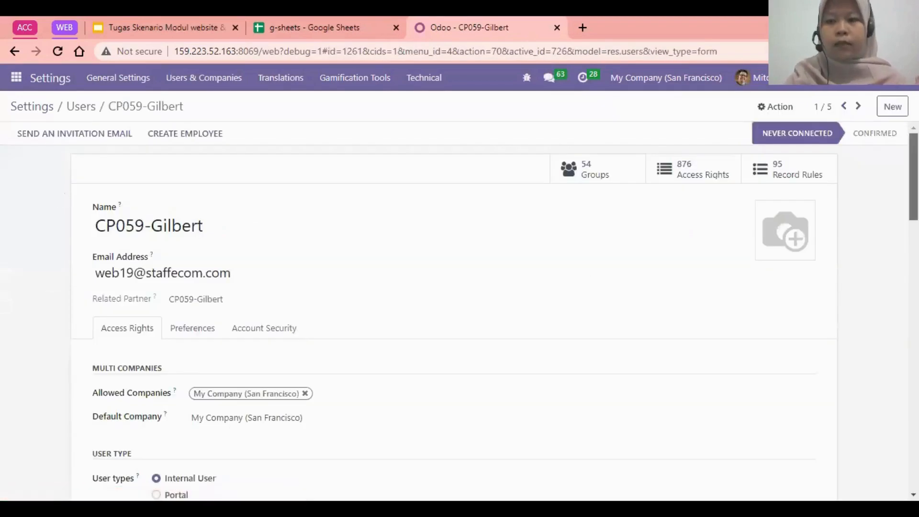
{"action": "scroll", "coordinate": [454, 311], "scroll_direction": "down", "scroll_amount": 5}
{"action": "scroll", "coordinate": [454, 311], "scroll_direction": "up", "scroll_amount": 5}
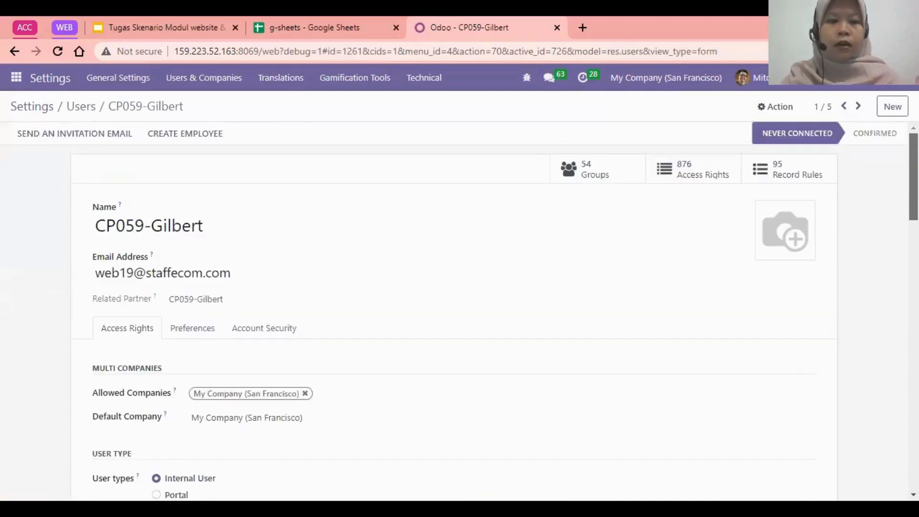
{"action": "scroll", "coordinate": [455, 311], "scroll_direction": "down", "scroll_amount": 7}
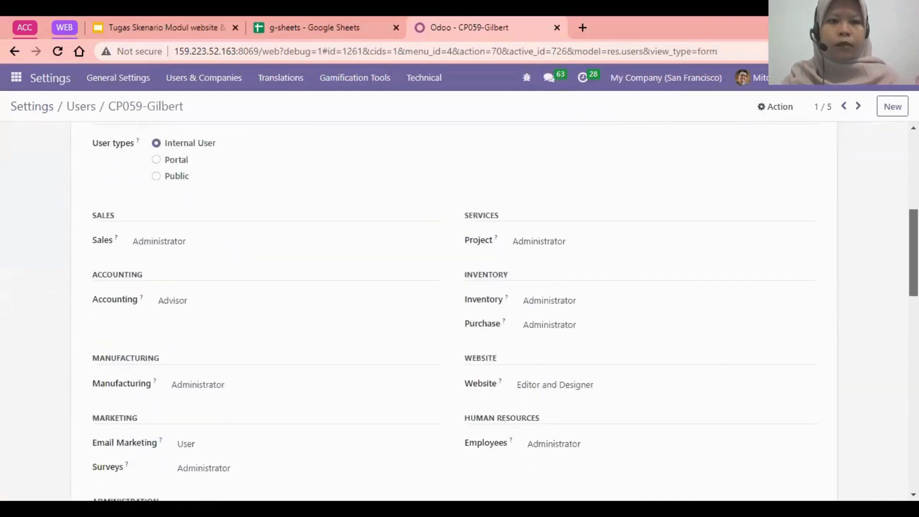
{"action": "scroll", "coordinate": [455, 311], "scroll_direction": "up", "scroll_amount": 5}
{"action": "scroll", "coordinate": [454, 312], "scroll_direction": "down", "scroll_amount": 5}
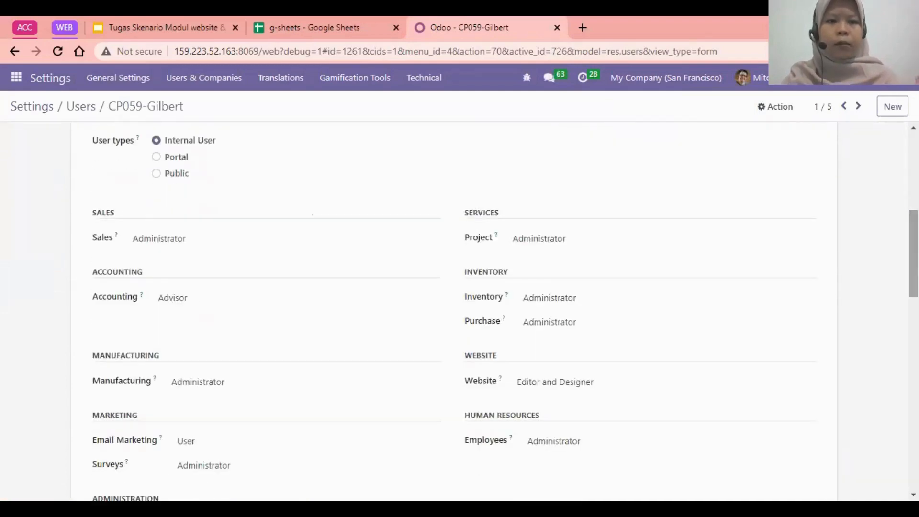
{"action": "scroll", "coordinate": [455, 311], "scroll_direction": "down", "scroll_amount": 5}
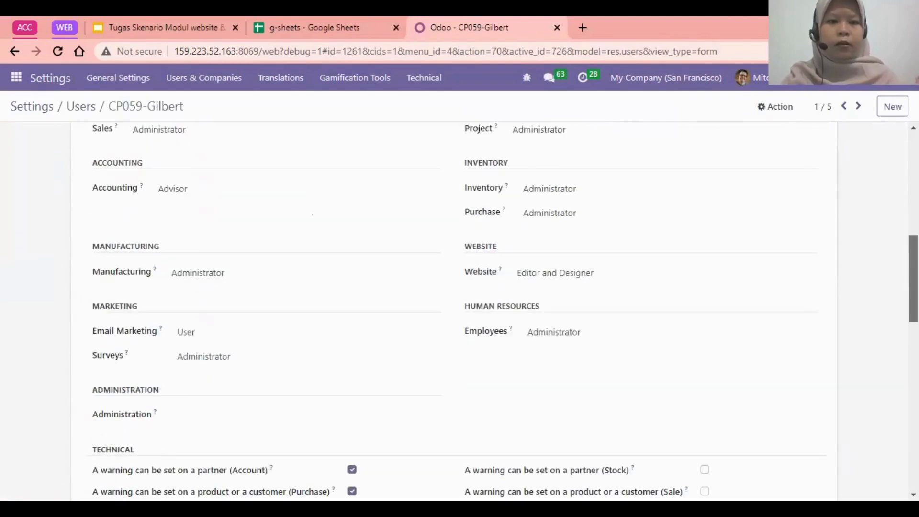
{"action": "scroll", "coordinate": [454, 311], "scroll_direction": "up", "scroll_amount": 3}
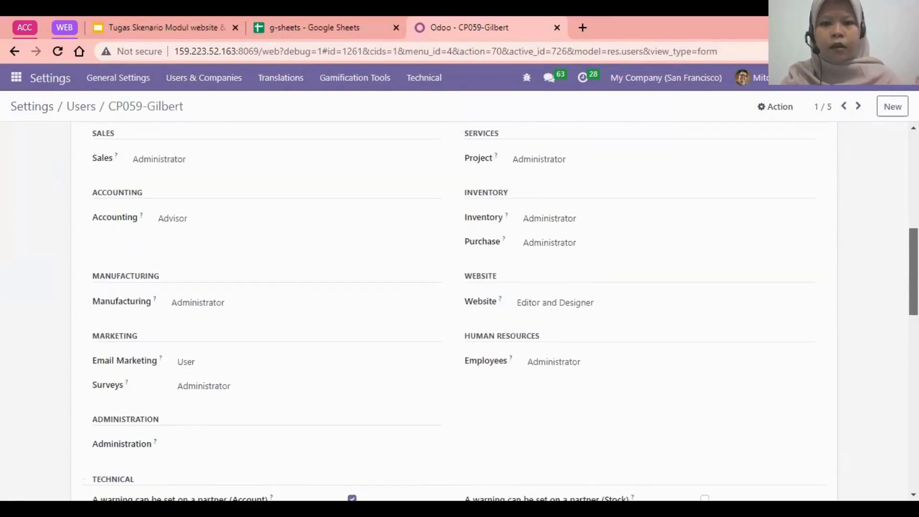
{"action": "scroll", "coordinate": [455, 311], "scroll_direction": "down", "scroll_amount": 1}
{"action": "scroll", "coordinate": [455, 311], "scroll_direction": "up", "scroll_amount": 4}
{"action": "scroll", "coordinate": [455, 311], "scroll_direction": "down", "scroll_amount": 8}
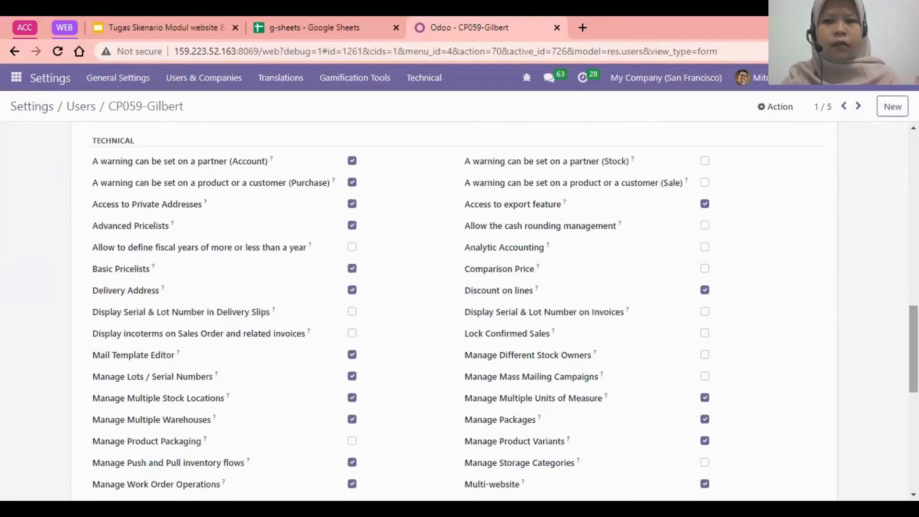
{"action": "scroll", "coordinate": [454, 311], "scroll_direction": "down", "scroll_amount": 6}
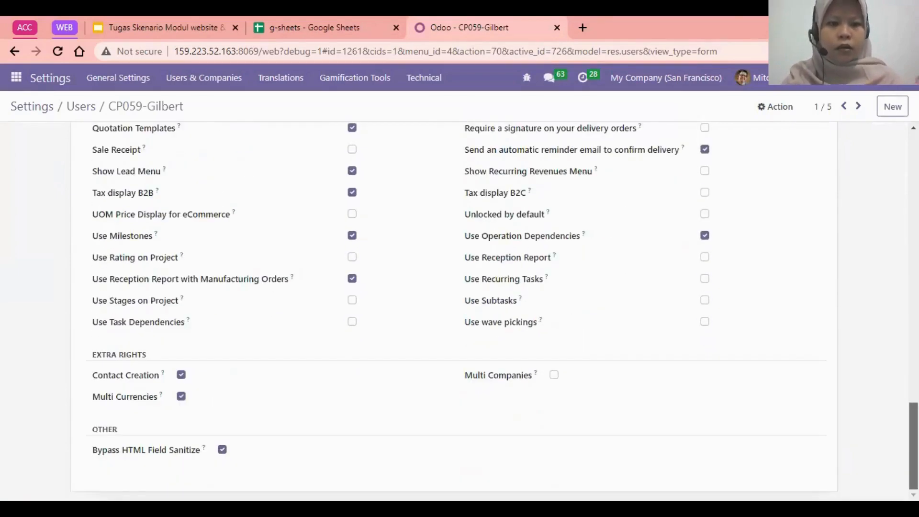
{"action": "scroll", "coordinate": [455, 311], "scroll_direction": "up", "scroll_amount": 10}
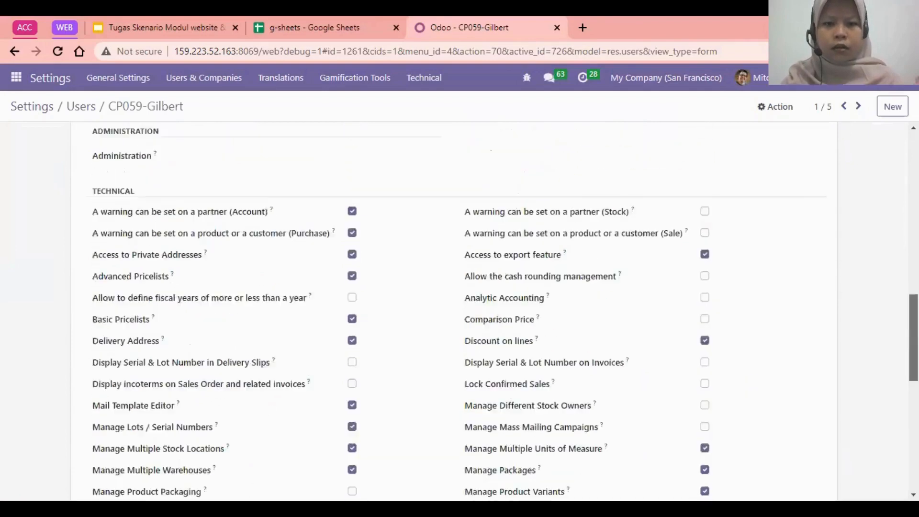
{"action": "scroll", "coordinate": [892, 234], "scroll_direction": "up", "scroll_amount": 4}
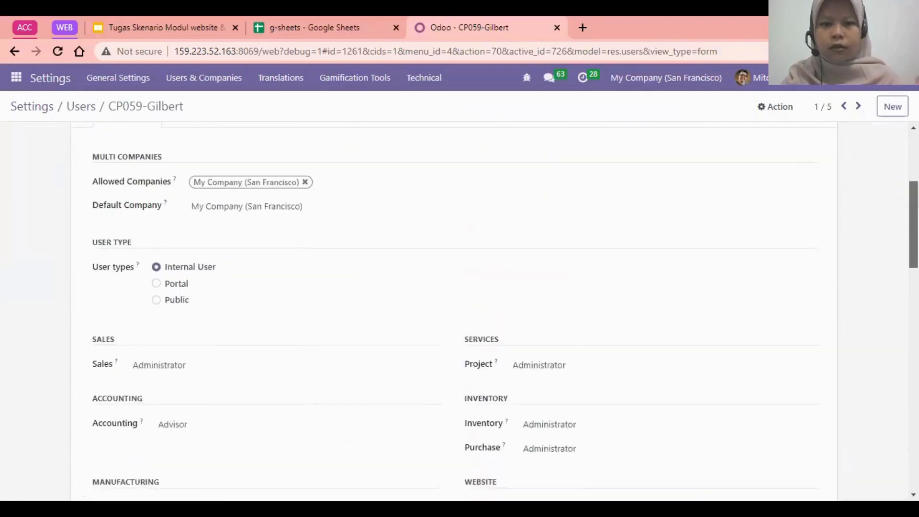
{"action": "scroll", "coordinate": [892, 234], "scroll_direction": "down", "scroll_amount": 4}
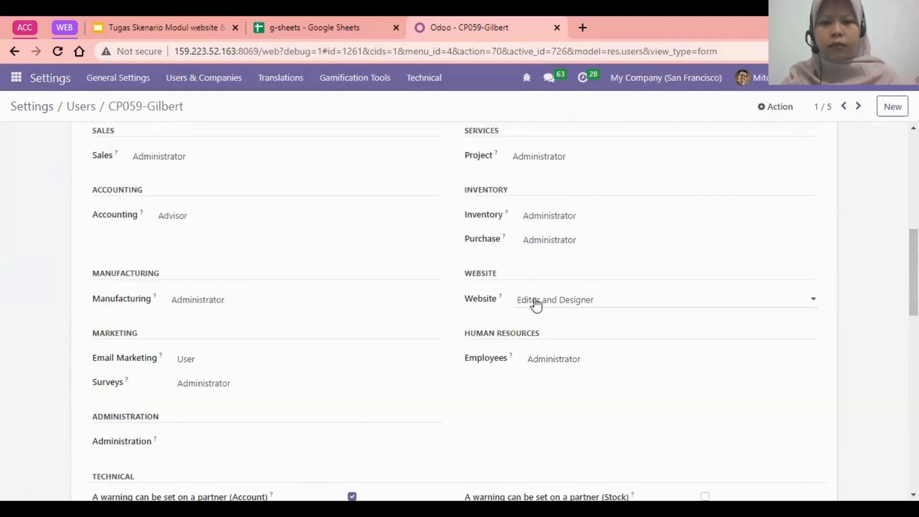
Set the Staff E-Commerce user's Website access right to Restricted Editor.
{"action": "left_click", "coordinate": [535, 304]}
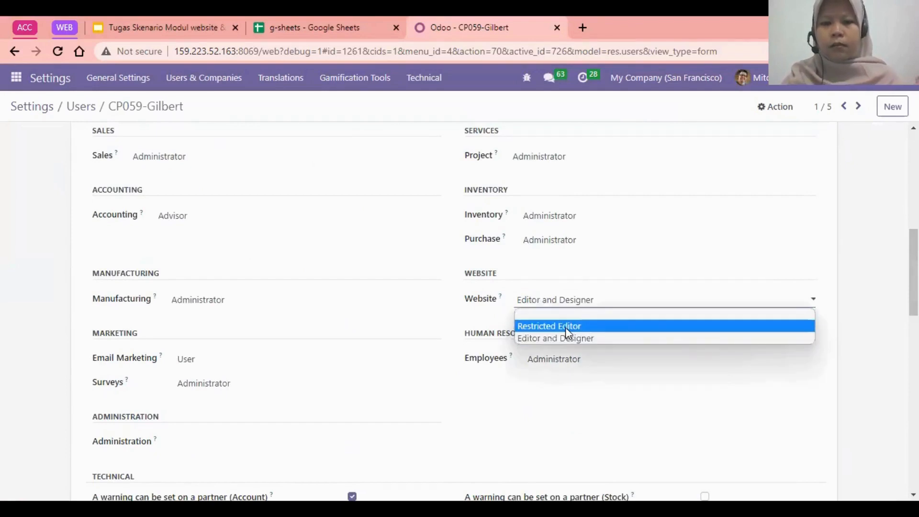
{"action": "left_click", "coordinate": [567, 327]}
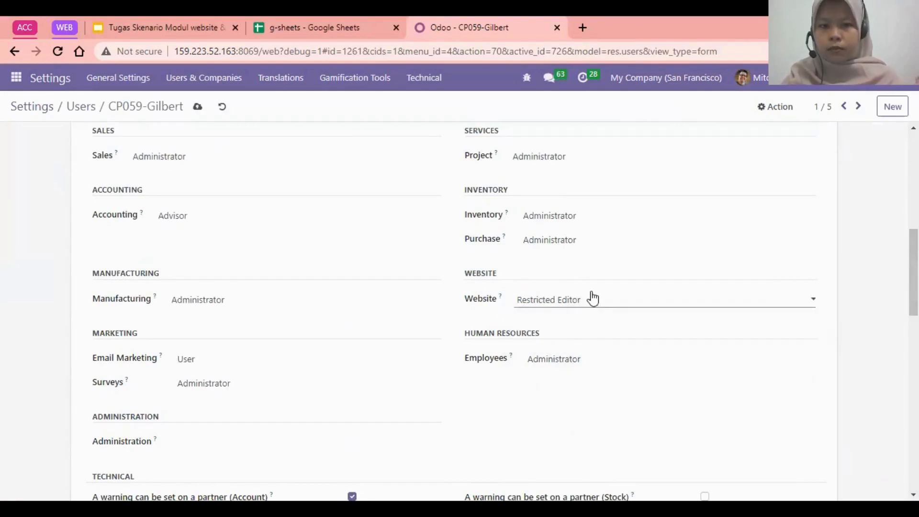
{"action": "mouse_move", "coordinate": [913, 273]}
{"action": "left_mouse_down"}
{"action": "mouse_move", "coordinate": [913, 225]}
{"action": "mouse_move", "coordinate": [913, 297]}
{"action": "mouse_move", "coordinate": [913, 251]}
{"action": "mouse_move", "coordinate": [913, 289]}
{"action": "left_mouse_up"}
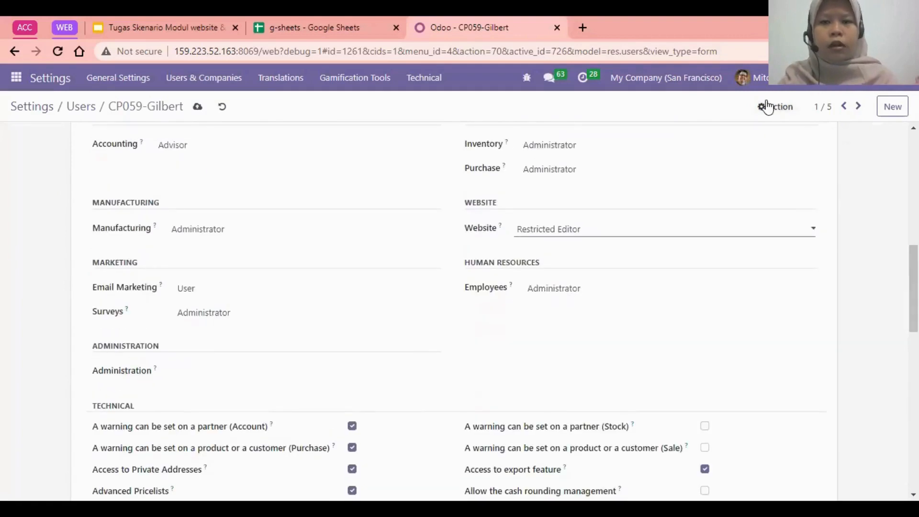
Change the Staff E-Commerce user's password to the one listed for that role in the g-sheets user sheet.
{"action": "left_click", "coordinate": [767, 107]}
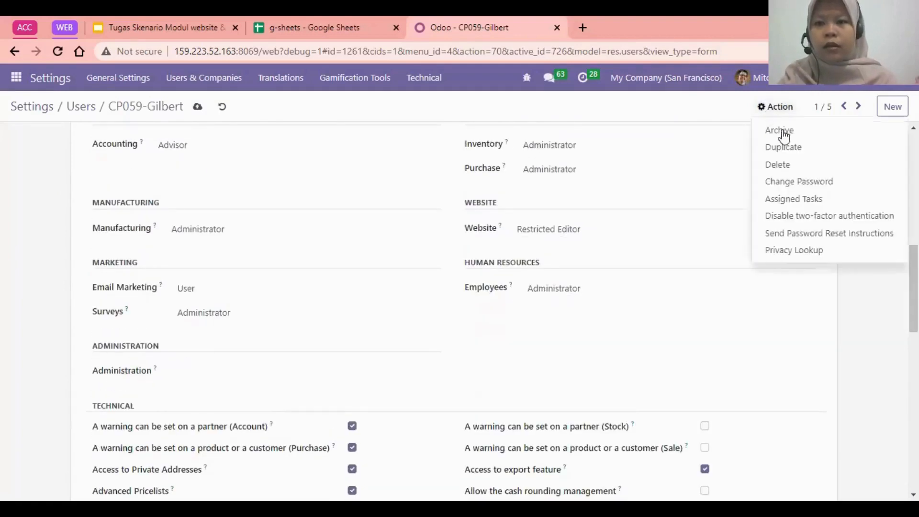
{"action": "left_click", "coordinate": [824, 182]}
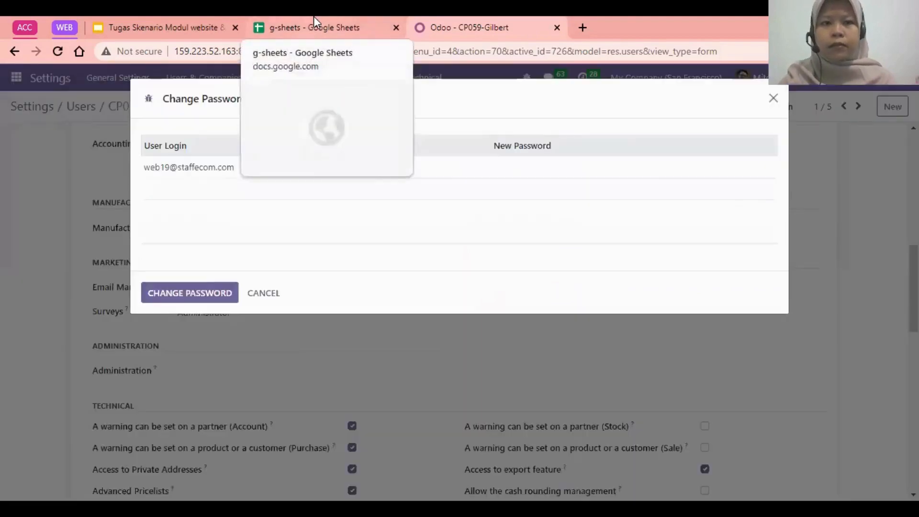
{"action": "left_click", "coordinate": [314, 17]}
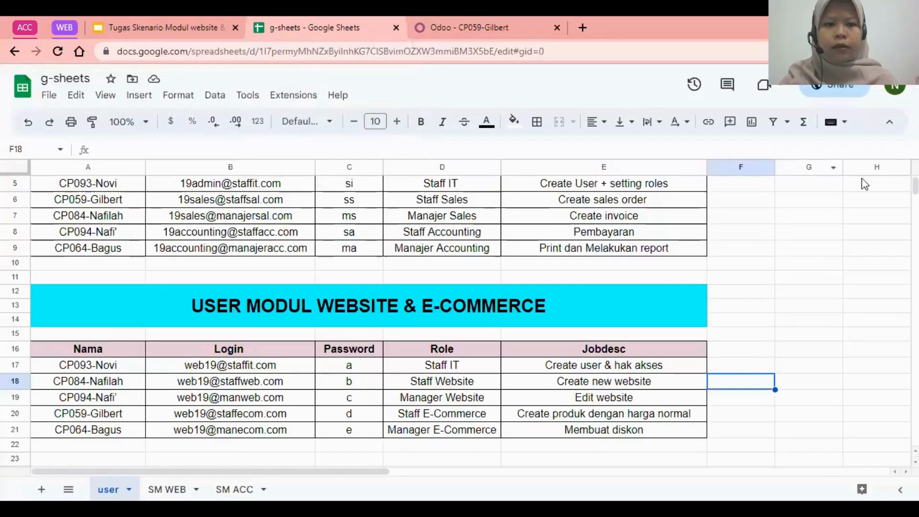
{"action": "scroll", "coordinate": [863, 184], "scroll_direction": "down", "scroll_amount": 5}
{"action": "scroll", "coordinate": [459, 316], "scroll_direction": "up", "scroll_amount": 6}
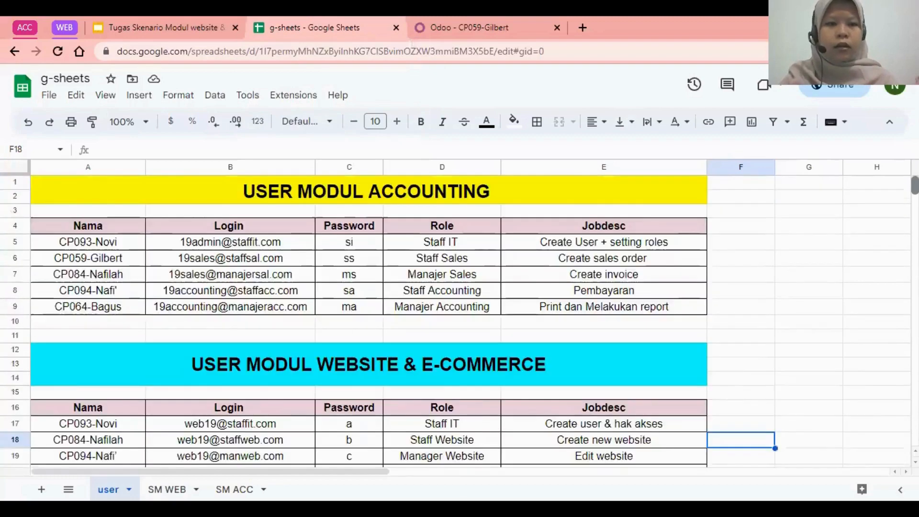
{"action": "scroll", "coordinate": [459, 316], "scroll_direction": "down", "scroll_amount": 2}
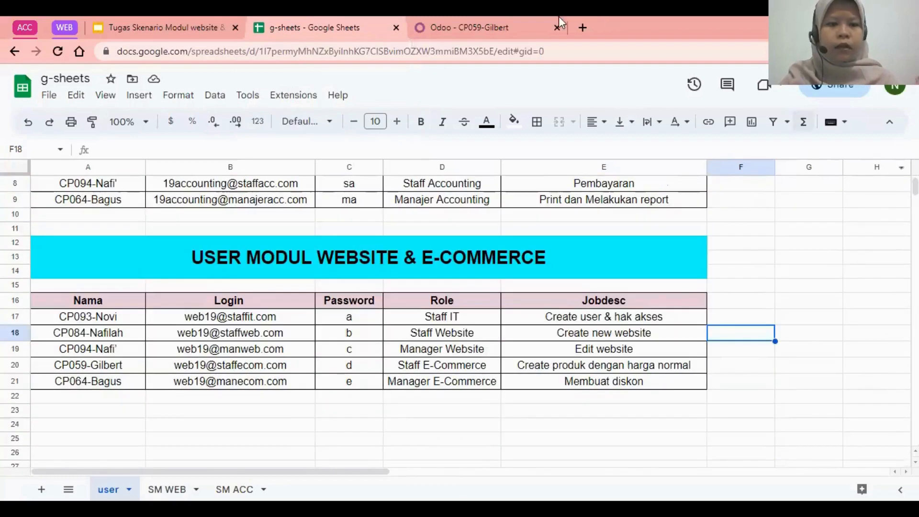
{"action": "left_click", "coordinate": [530, 18]}
{"action": "left_click", "coordinate": [519, 167]}
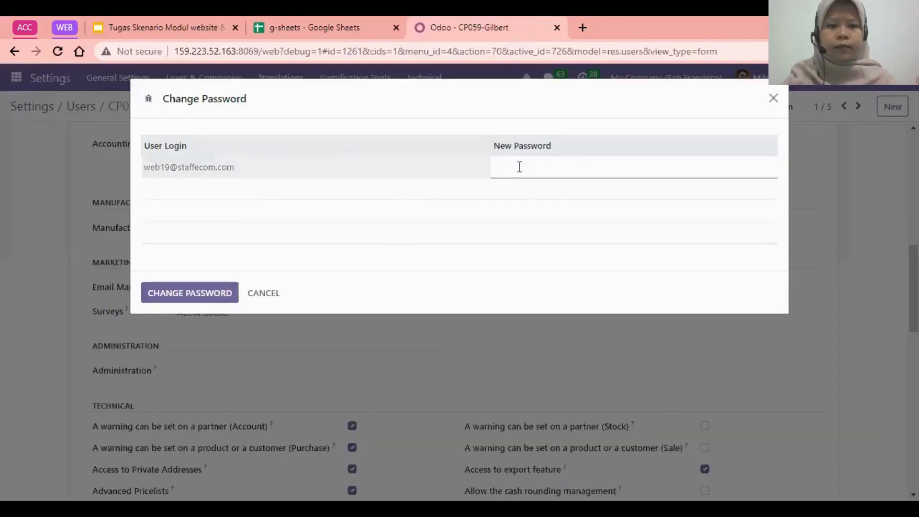
{"action": "left_click", "coordinate": [209, 292]}
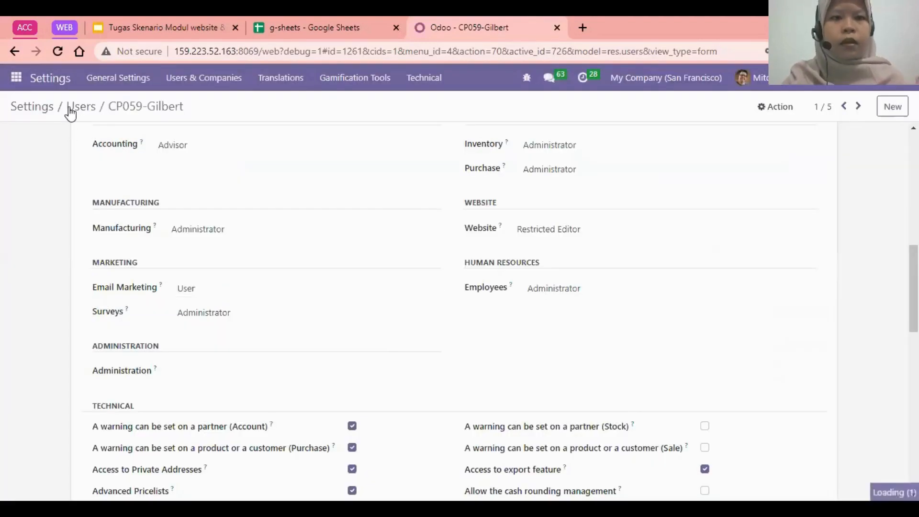
Return to the user list, open the Staff Website user's record and review its access rights.
{"action": "left_click", "coordinate": [72, 113]}
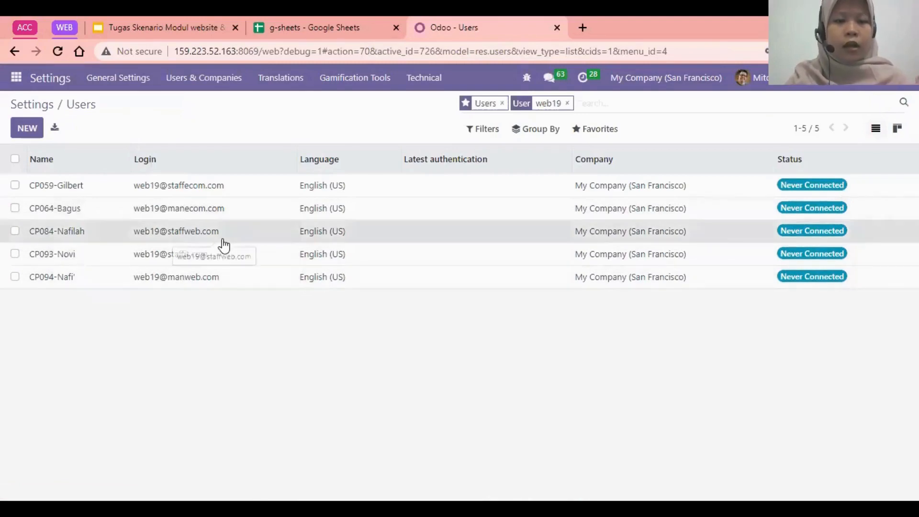
{"action": "left_click", "coordinate": [354, 235]}
{"action": "scroll", "coordinate": [459, 311], "scroll_direction": "up", "scroll_amount": 5}
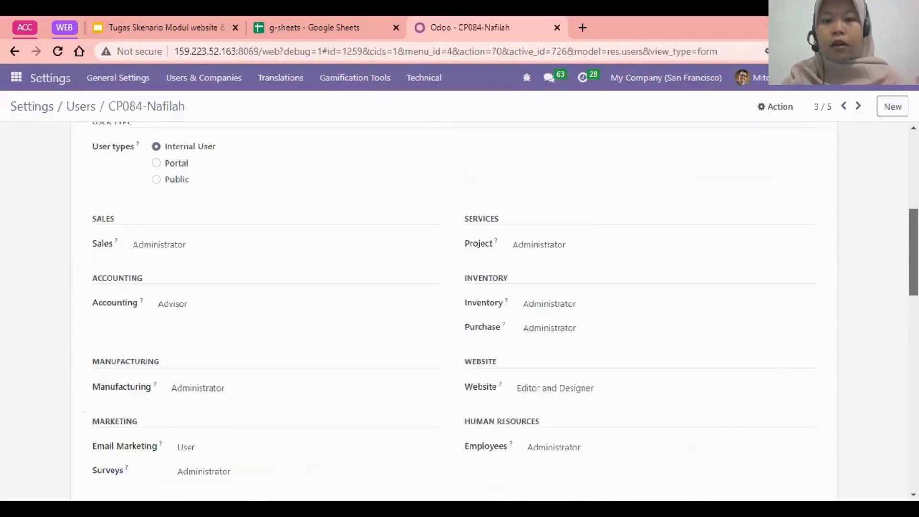
{"action": "scroll", "coordinate": [459, 311], "scroll_direction": "up", "scroll_amount": 3}
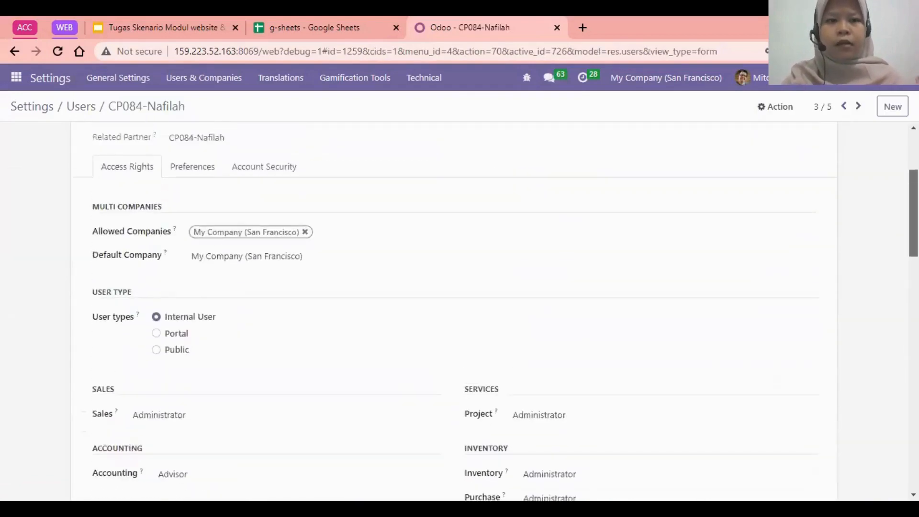
{"action": "scroll", "coordinate": [460, 311], "scroll_direction": "down", "scroll_amount": 5}
{"action": "scroll", "coordinate": [588, 289], "scroll_direction": "down", "scroll_amount": 2}
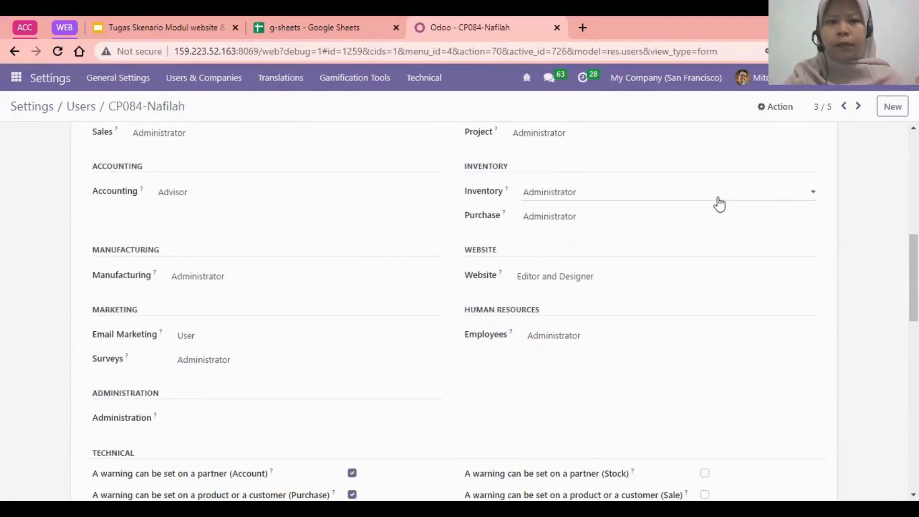
{"action": "left_click_drag", "start_coordinate": [914, 273], "coordinate": [914, 241]}
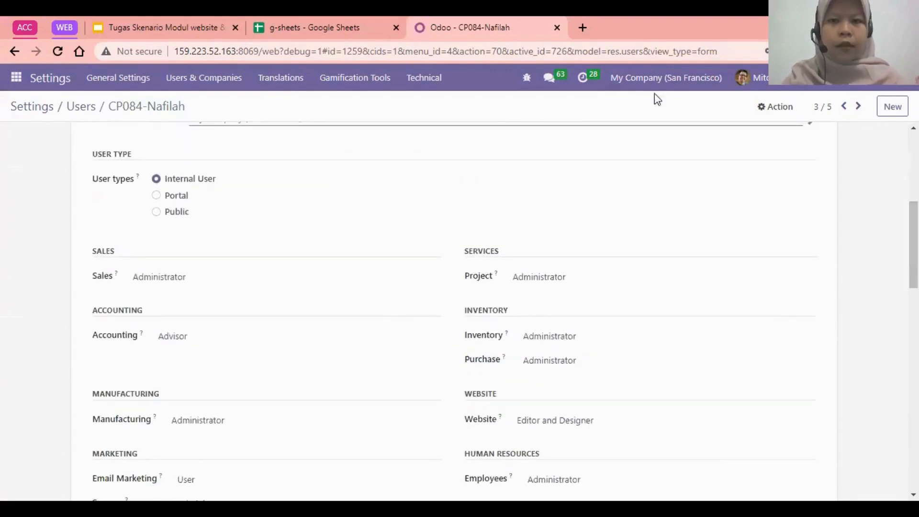
Change the Staff Website user's password to the one listed for that role in the g-sheets user sheet.
{"action": "left_click", "coordinate": [783, 108]}
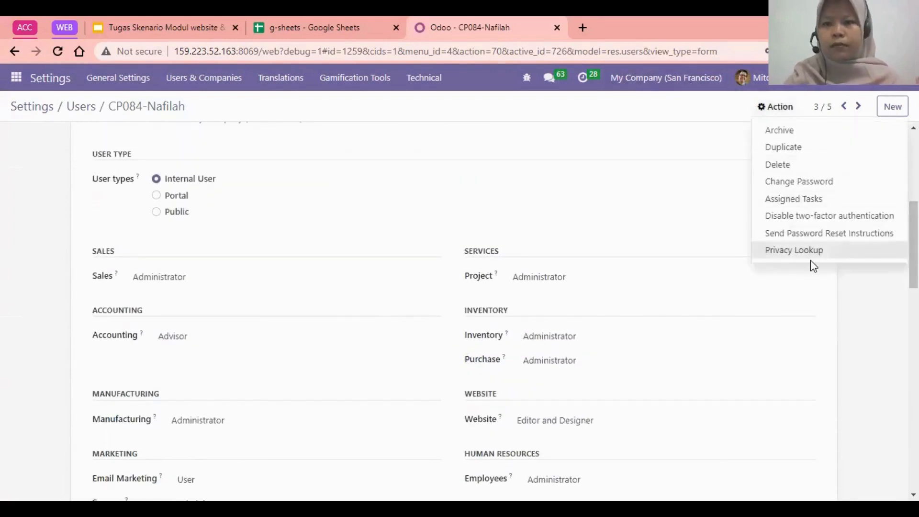
{"action": "left_click", "coordinate": [857, 180]}
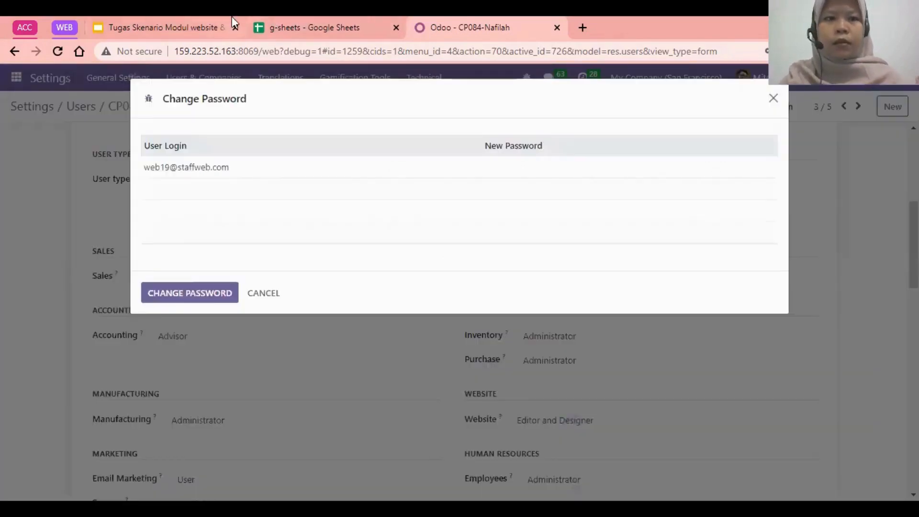
{"action": "left_click", "coordinate": [323, 18]}
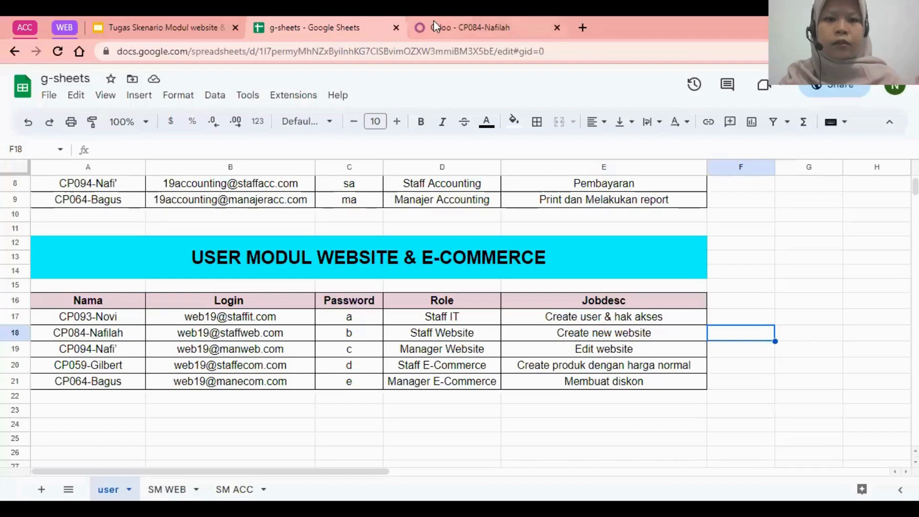
{"action": "left_click", "coordinate": [445, 28]}
{"action": "left_click", "coordinate": [534, 167]}
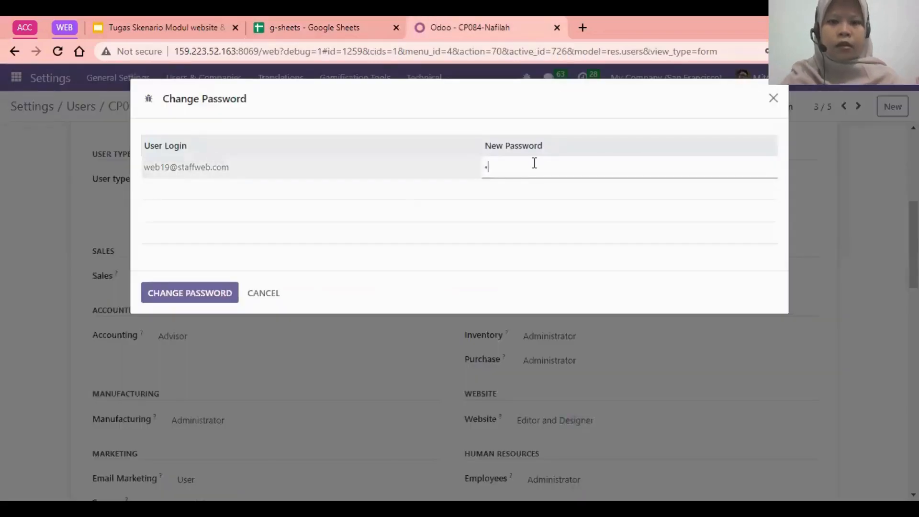
{"action": "left_click", "coordinate": [174, 293]}
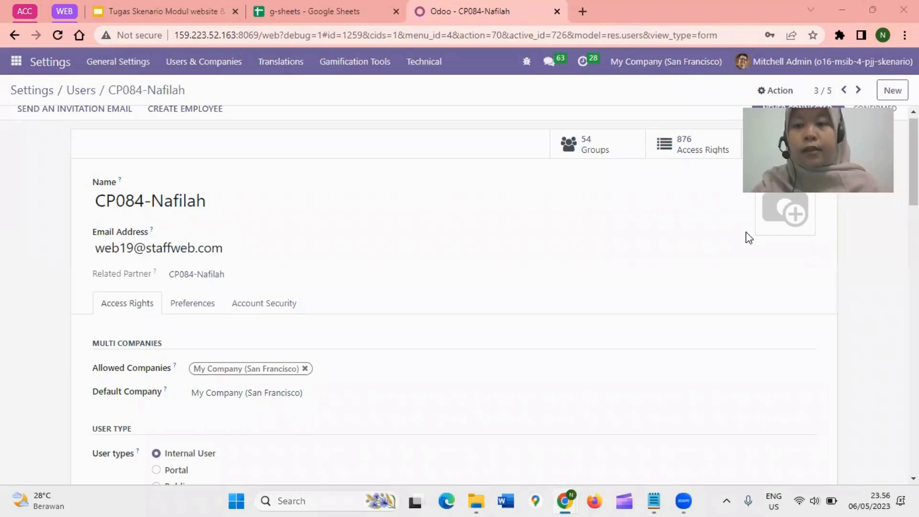
Arrange the Staff Website user's record side by side with the incognito login window and make both about equally wide.
{"action": "left_click_drag", "start_coordinate": [914, 184], "coordinate": [913, 175]}
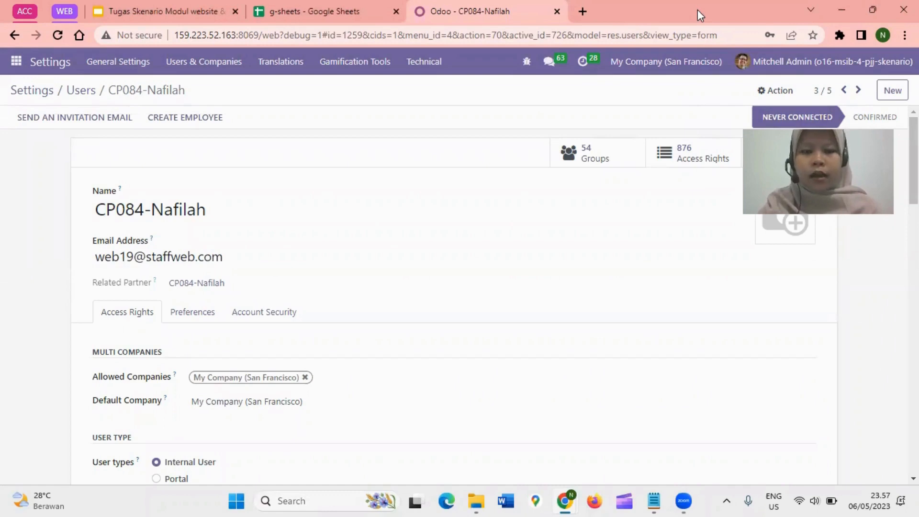
{"action": "key", "text": "super+Left"}
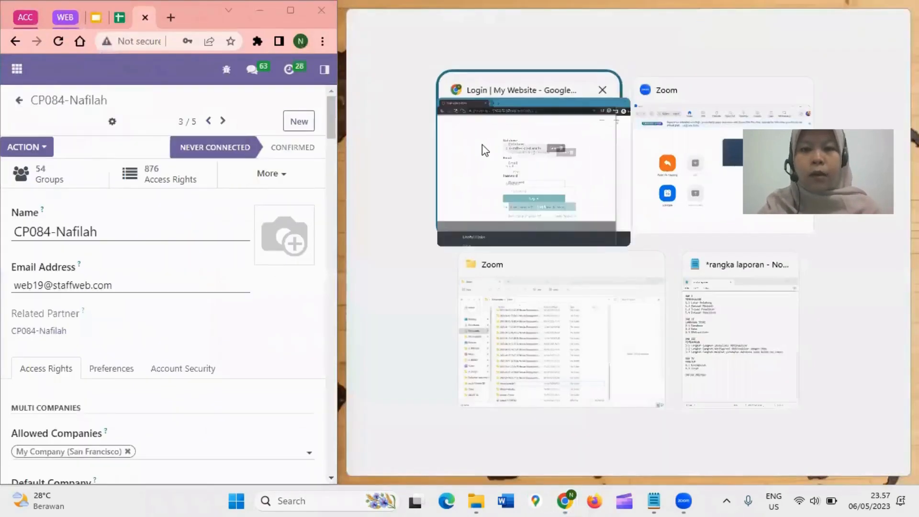
{"action": "left_click", "coordinate": [482, 146]}
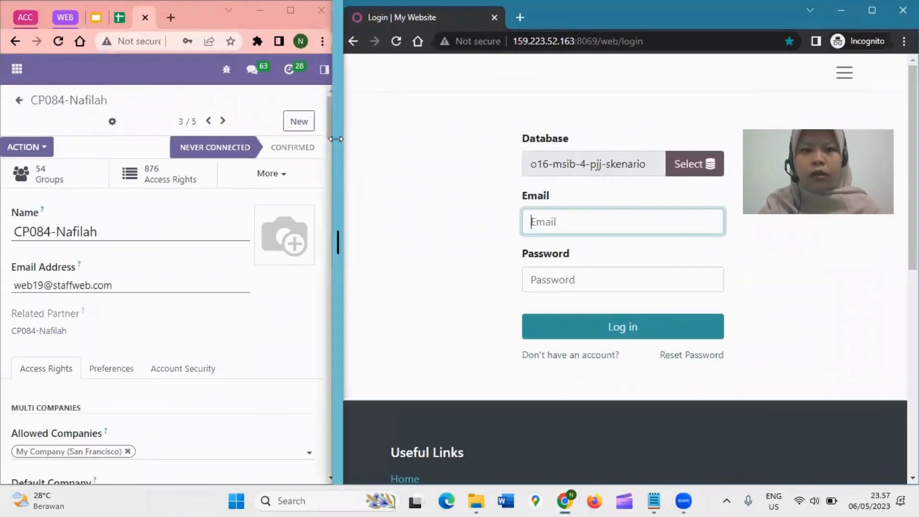
{"action": "left_click_drag", "start_coordinate": [336, 138], "coordinate": [464, 142]}
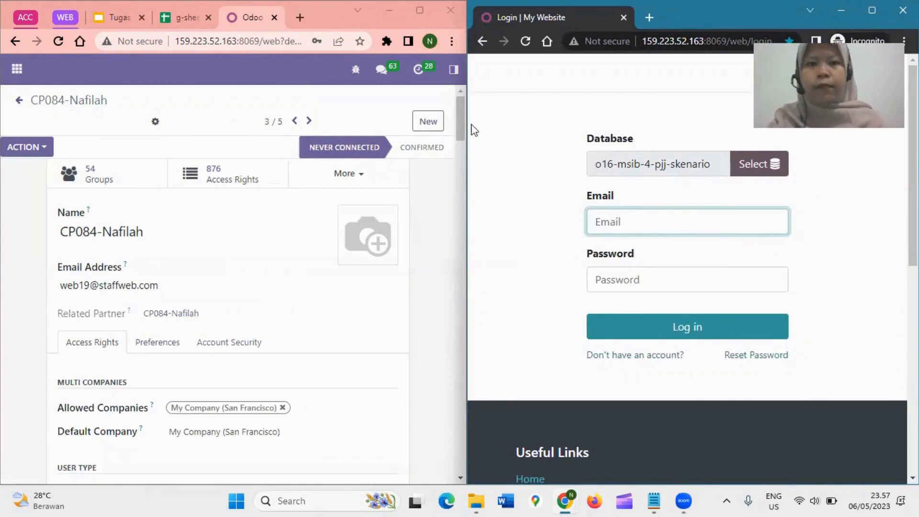
Log in to the incognito window as the Staff Website user with that account's email and password.
{"action": "left_click", "coordinate": [624, 220]}
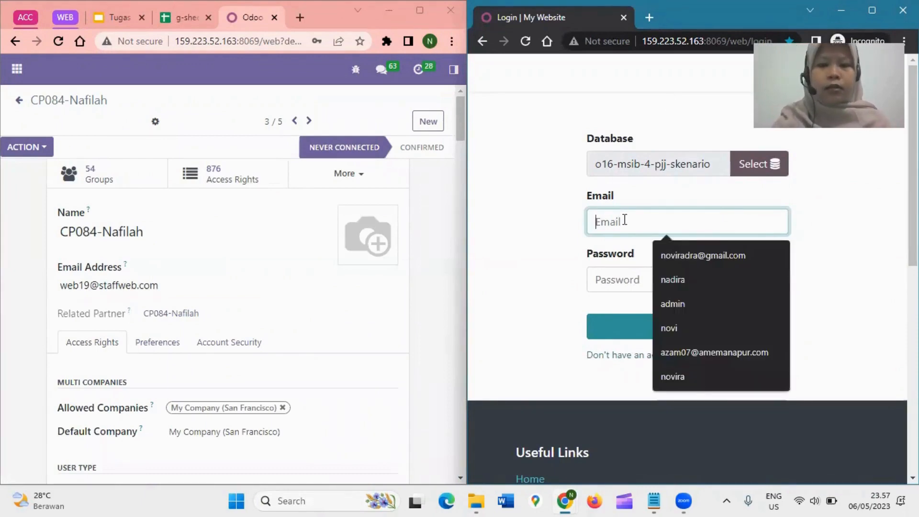
{"action": "key", "text": "ctrl+v"}
{"action": "left_click", "coordinate": [645, 279]}
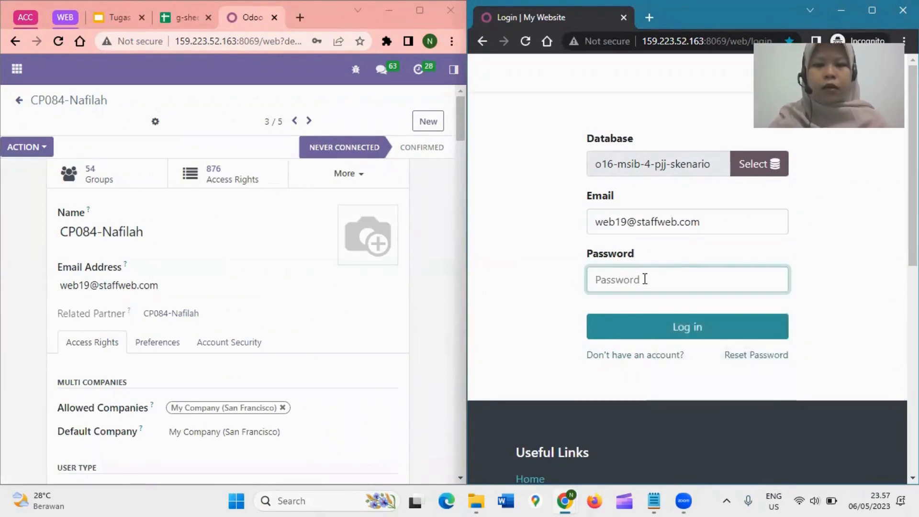
{"action": "type", "text": "1"}
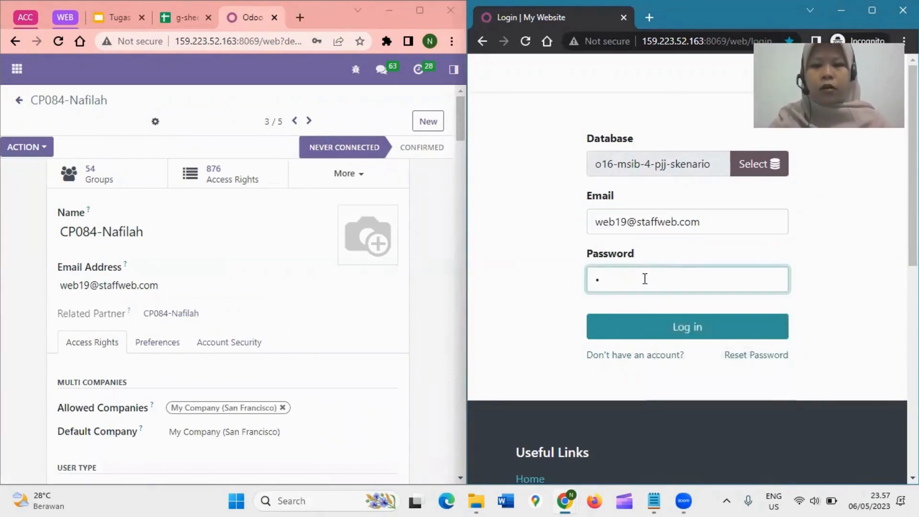
{"action": "left_click", "coordinate": [671, 317]}
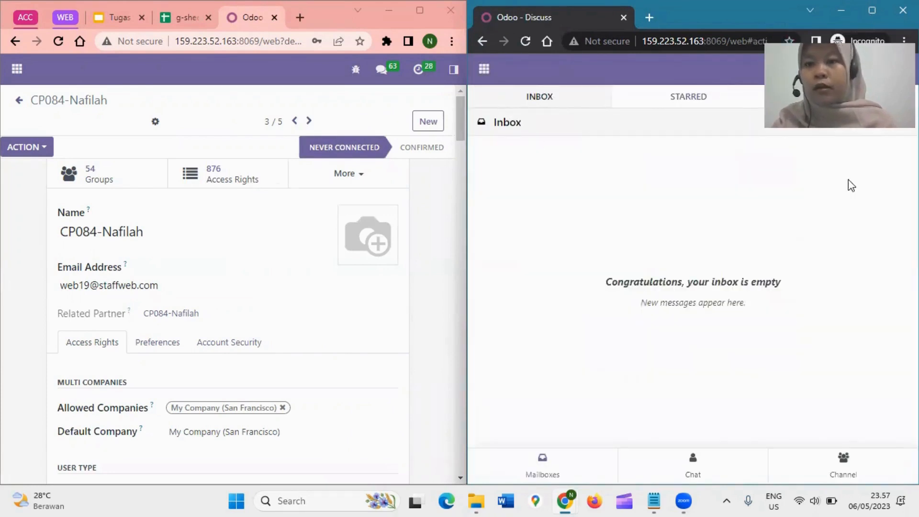
Check which account is logged in to the incognito window and reload the Staff Website user's record to check its status.
{"action": "left_click", "coordinate": [903, 69]}
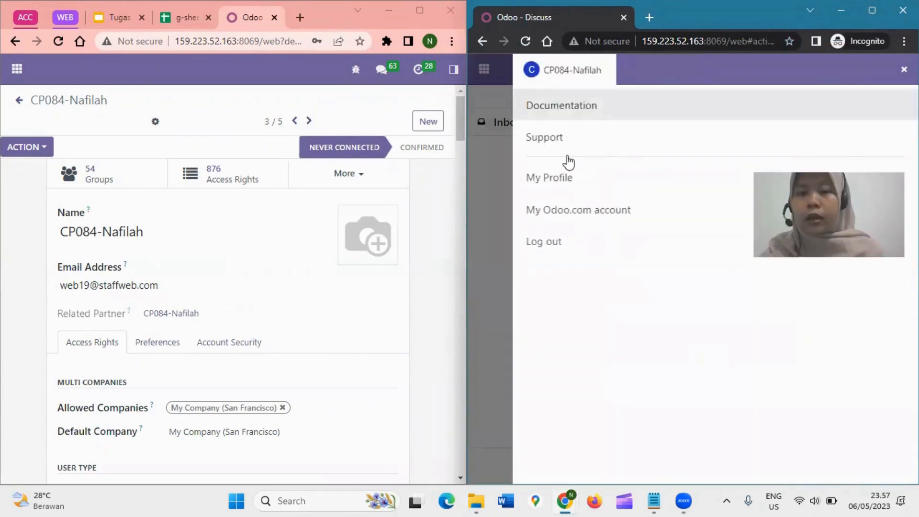
{"action": "left_click", "coordinate": [58, 42]}
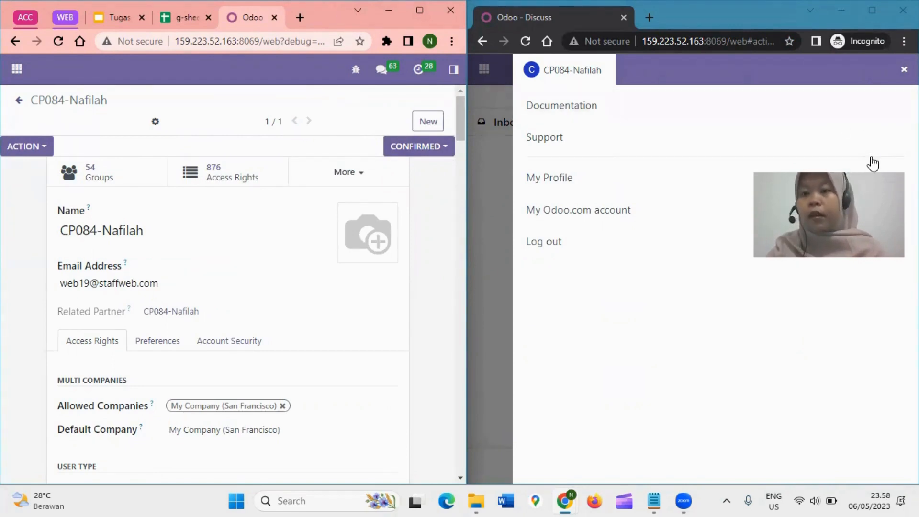
{"action": "left_click_drag", "start_coordinate": [872, 163], "coordinate": [860, 73]}
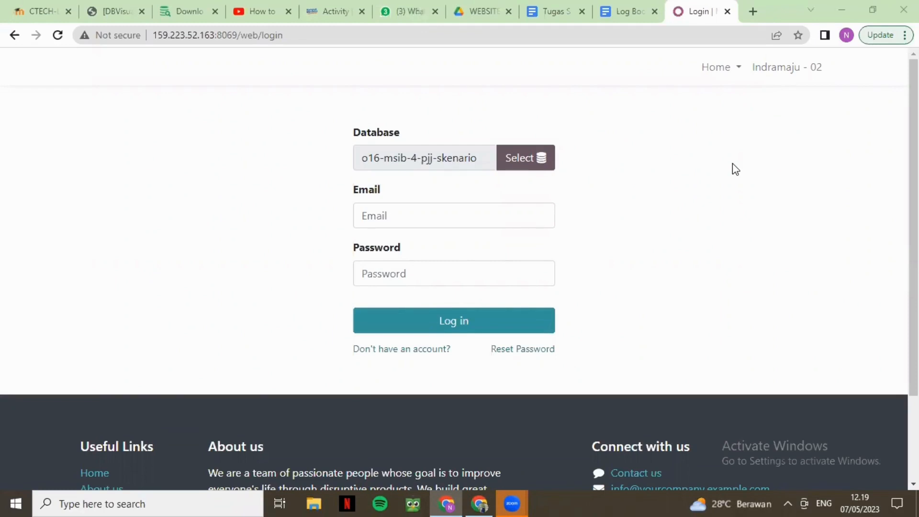
Log in to the o16-msib-4-pjj-skenario database as the Staff Website user with that account's email and password.
{"action": "left_click", "coordinate": [481, 221]}
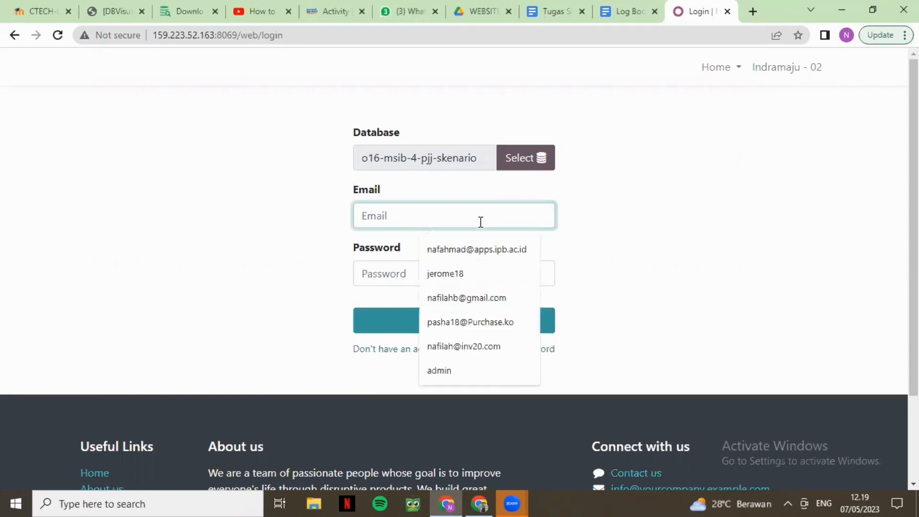
{"action": "right_click", "coordinate": [480, 221]}
{"action": "left_click", "coordinate": [537, 328]}
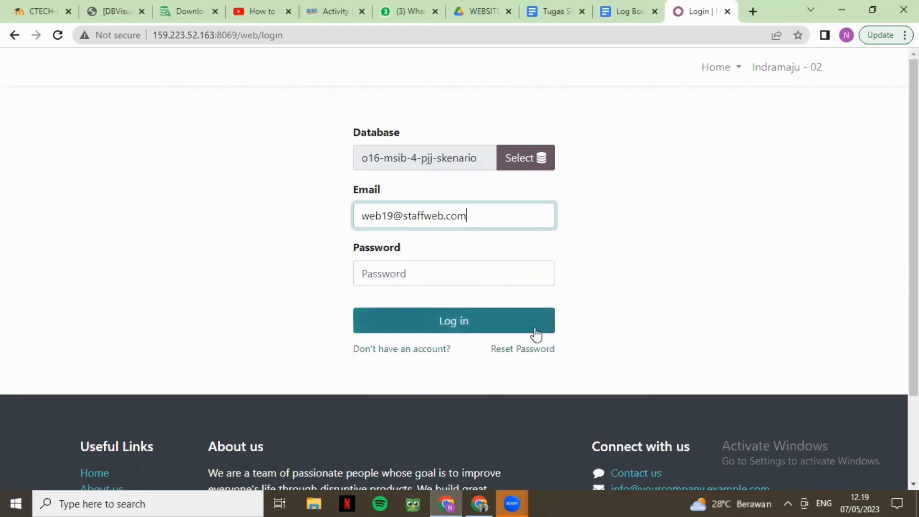
{"action": "left_click", "coordinate": [447, 281]}
{"action": "type", "text": "1"}
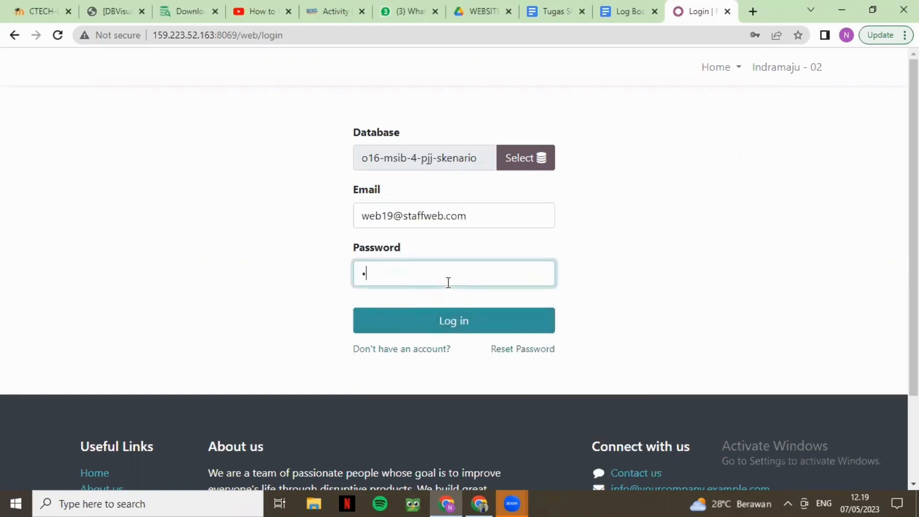
{"action": "key", "text": "Return"}
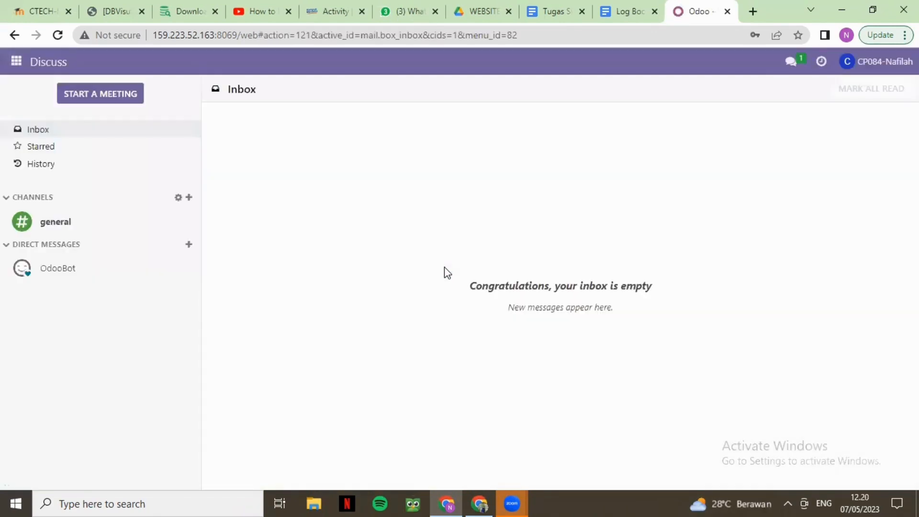
Open the Website app's configuration settings for My Website.
{"action": "left_click", "coordinate": [16, 66]}
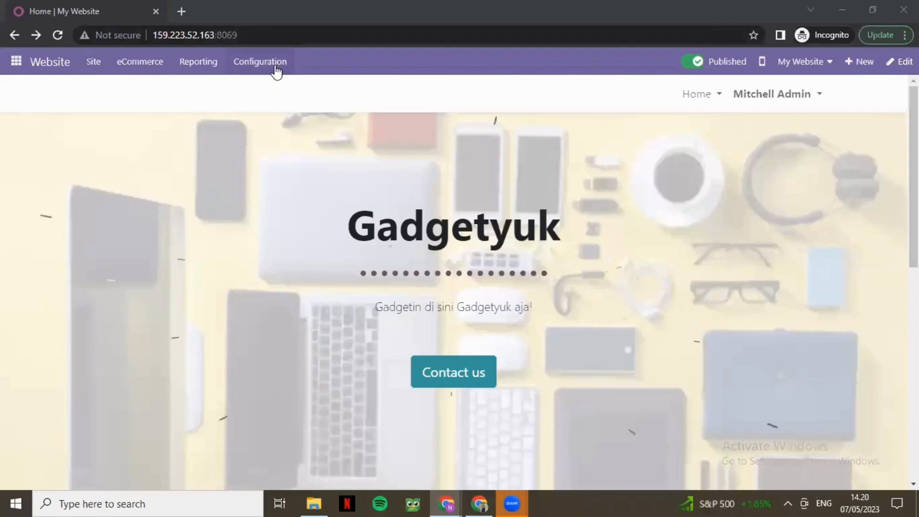
{"action": "left_click", "coordinate": [275, 67]}
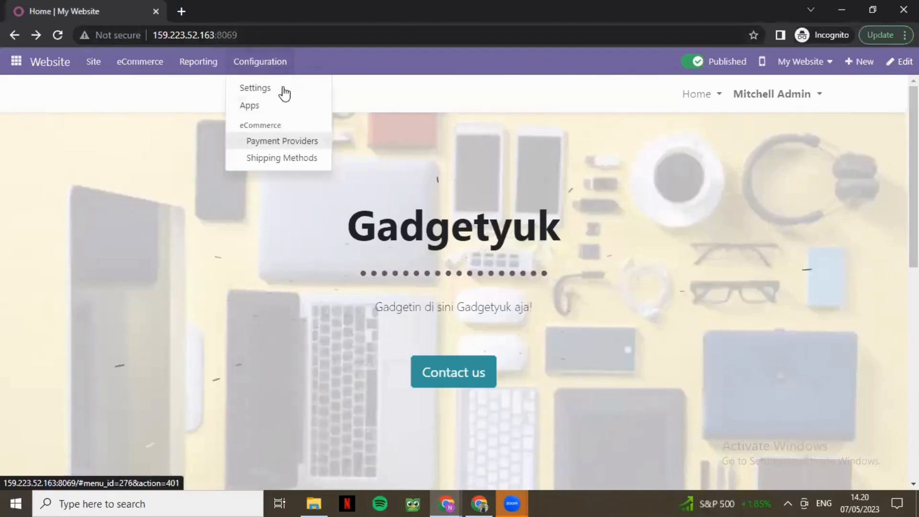
{"action": "left_click", "coordinate": [284, 93]}
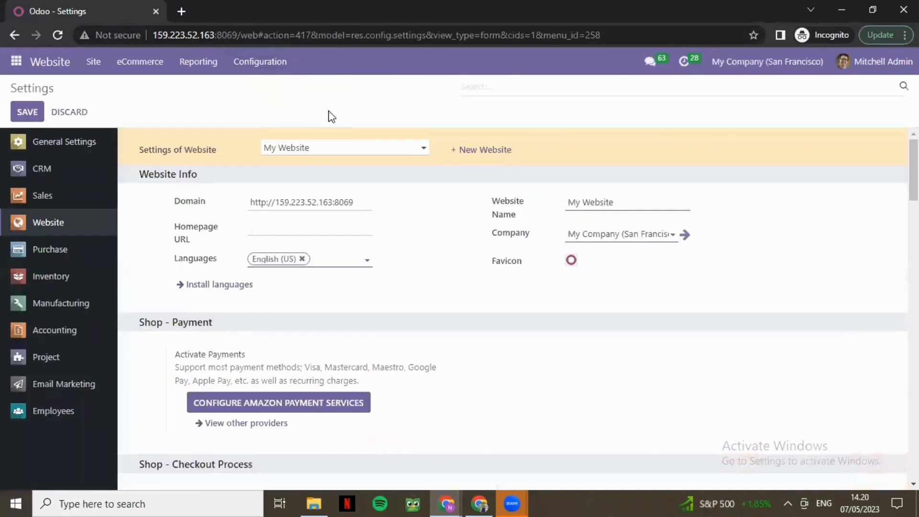
Create a new website named Suka Makmur for My Company (San Francisco) in English (US).
{"action": "left_click", "coordinate": [464, 151]}
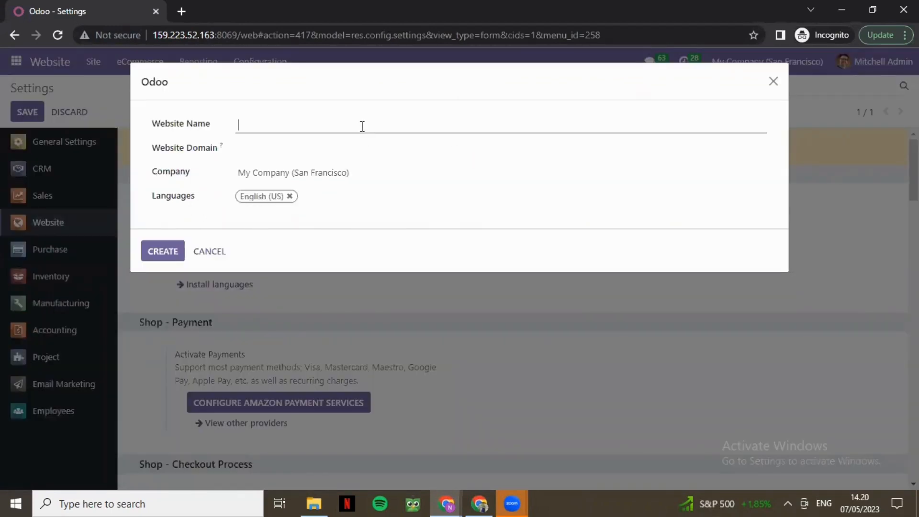
{"action": "type", "text": "Suka Makmur"}
{"action": "left_click", "coordinate": [161, 263]}
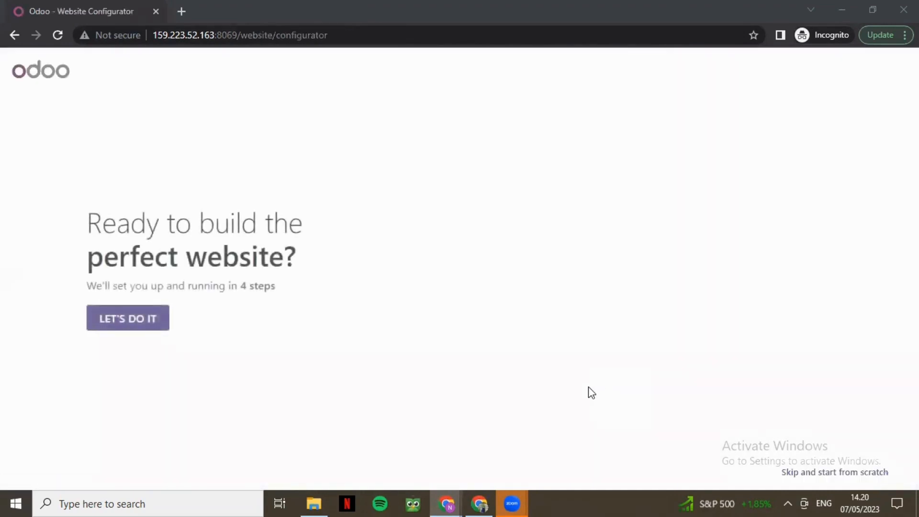
Start the website configurator and describe the site as an online store for a hobby store business with the main objective to sell more.
{"action": "left_click", "coordinate": [152, 319]}
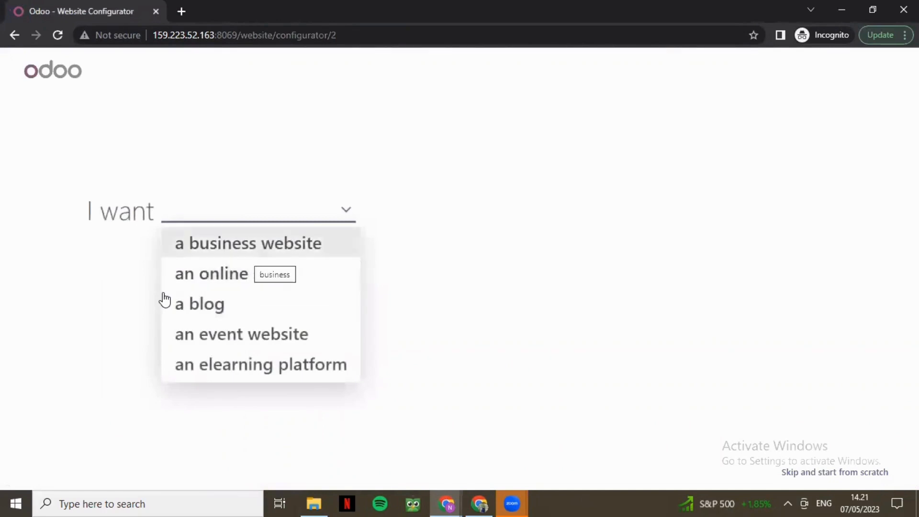
{"action": "key", "text": "Return"}
{"action": "type", "text": "Hob"}
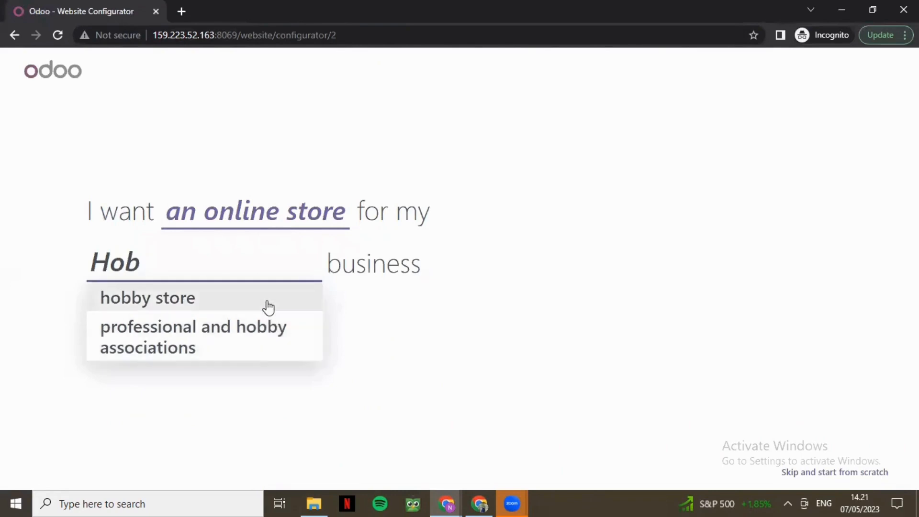
{"action": "left_click", "coordinate": [268, 307]}
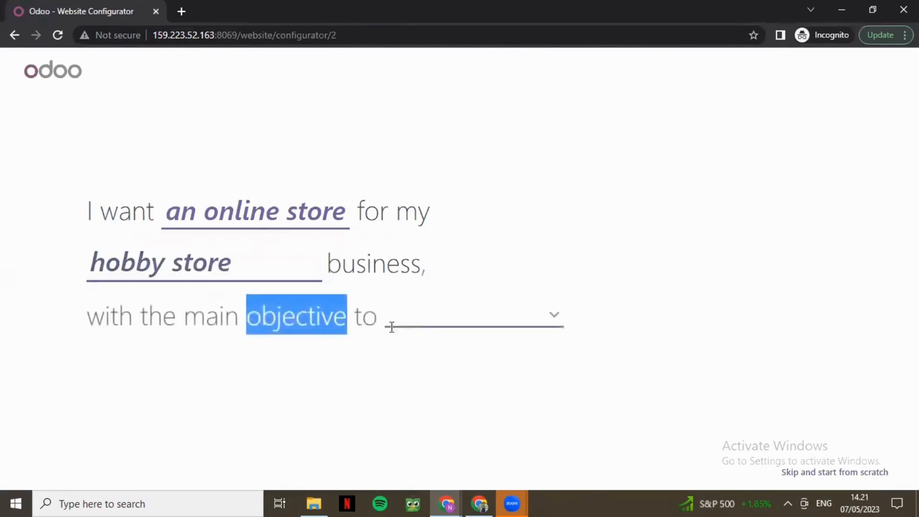
{"action": "left_click", "coordinate": [422, 316]}
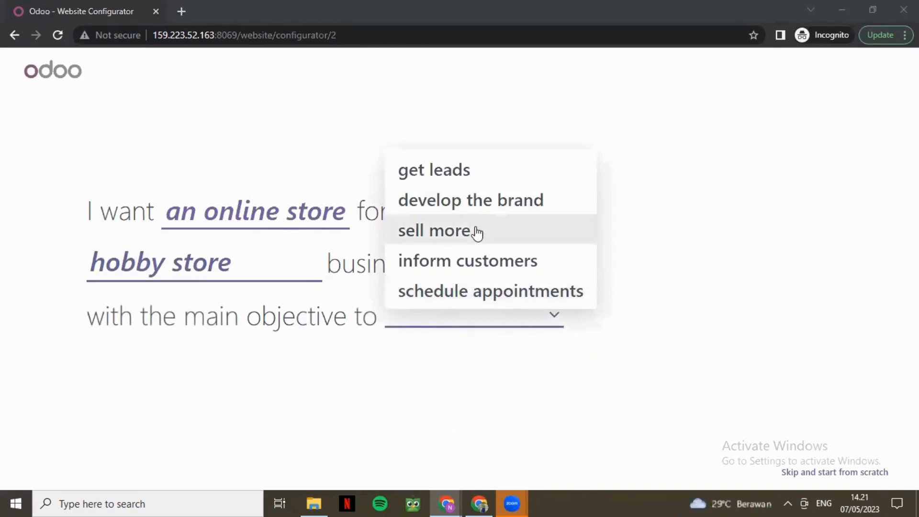
{"action": "left_click", "coordinate": [477, 233]}
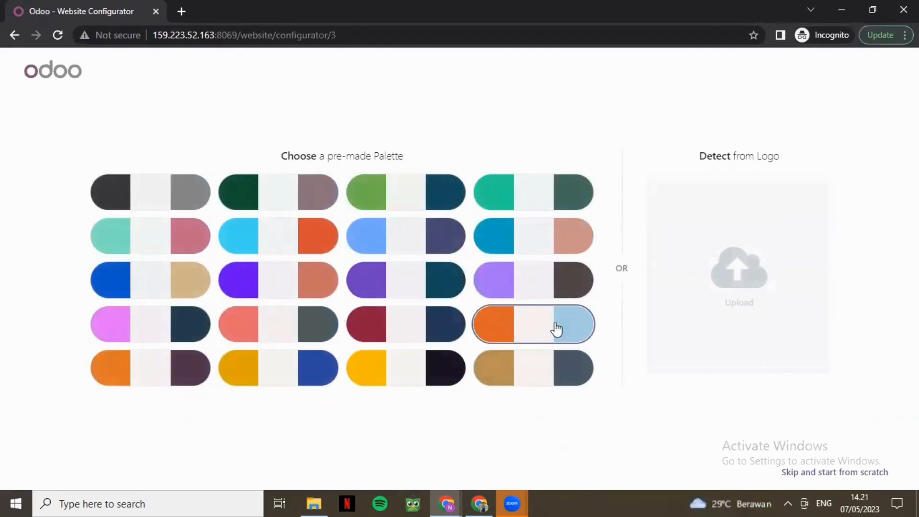
Choose the orange, off-white and light-blue palette and build the website with the theme that has wavy orange sections.
{"action": "left_click", "coordinate": [533, 329]}
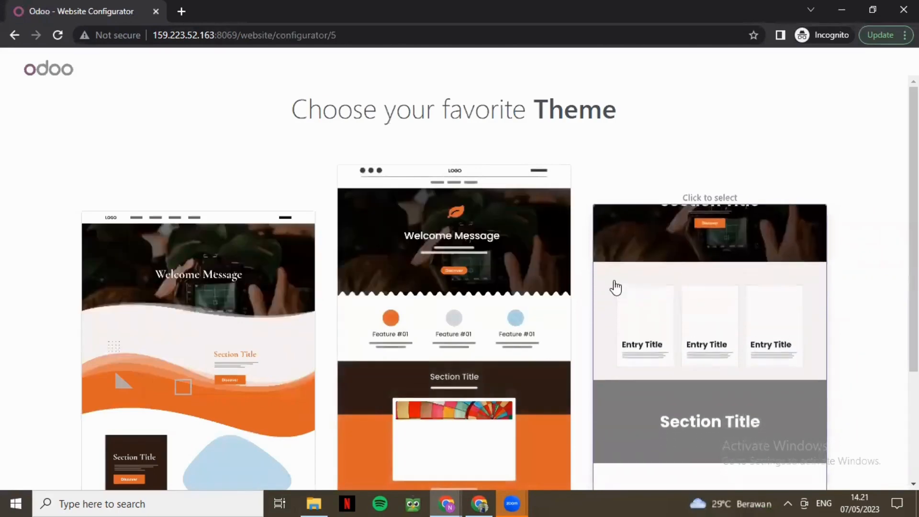
{"action": "scroll", "coordinate": [591, 287], "scroll_direction": "down", "scroll_amount": 3}
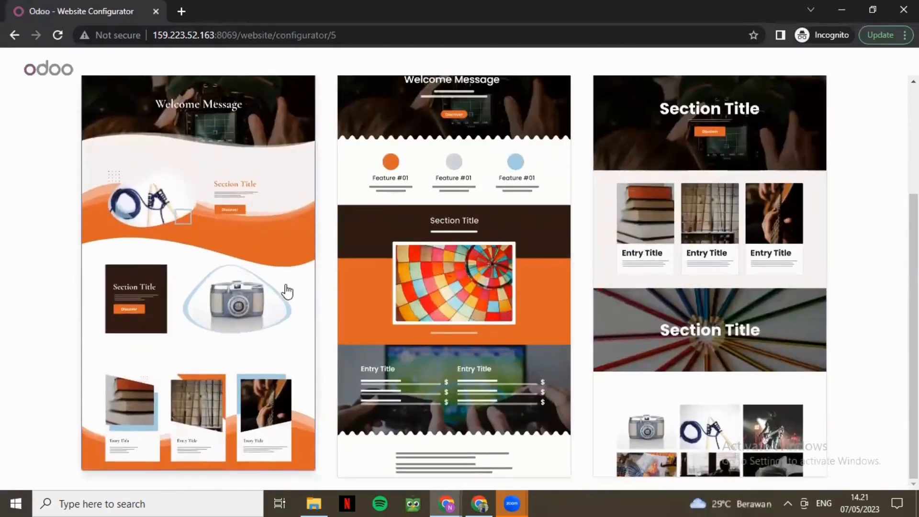
{"action": "left_click", "coordinate": [285, 284]}
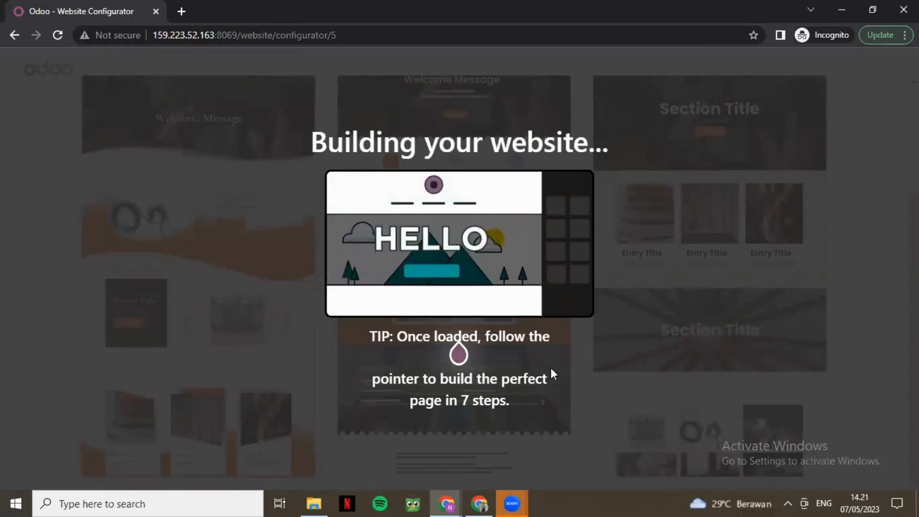
Look over the generated Suka Makmur homepage, save it and show the list of available websites.
{"action": "mouse_move", "coordinate": [514, 501]}
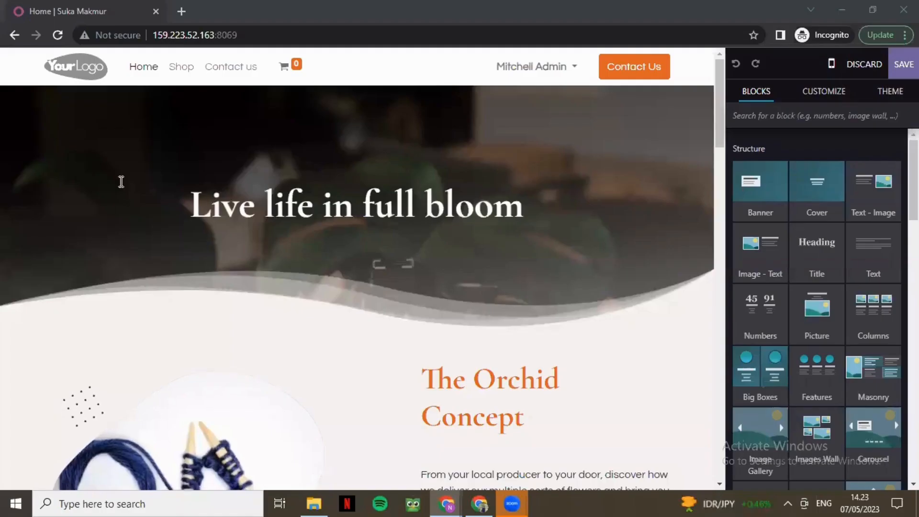
{"action": "scroll", "coordinate": [627, 197], "scroll_direction": "down", "scroll_amount": 15}
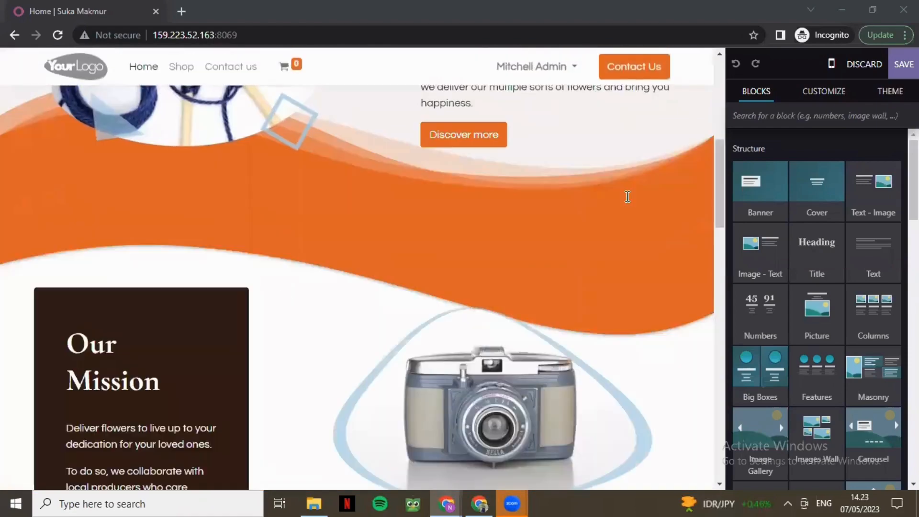
{"action": "scroll", "coordinate": [626, 196], "scroll_direction": "up", "scroll_amount": 15}
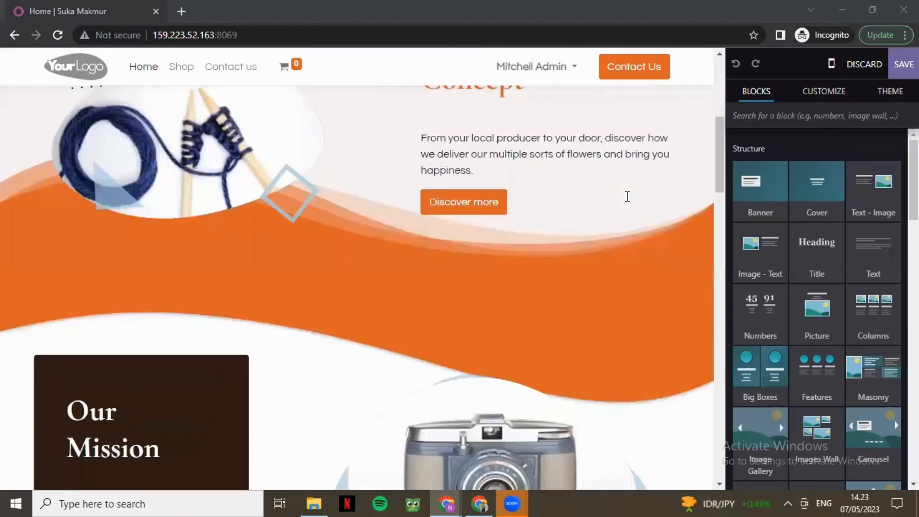
{"action": "left_click", "coordinate": [903, 64]}
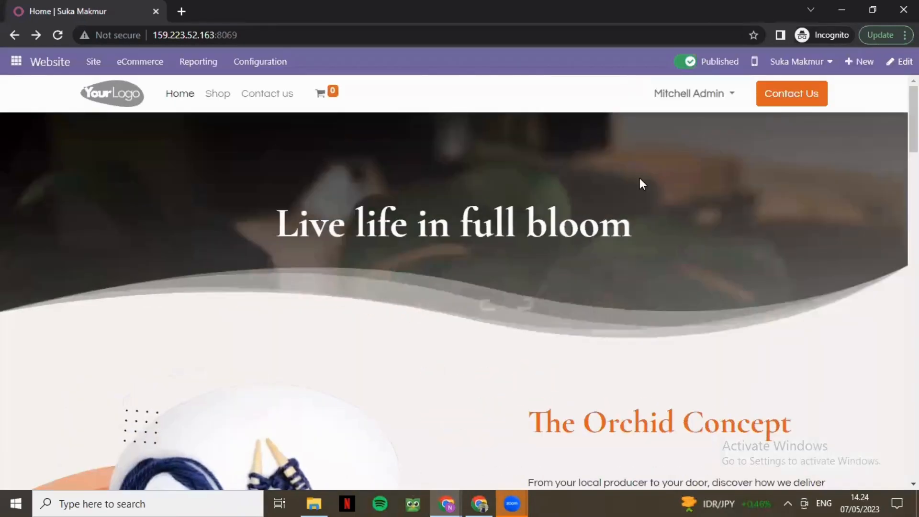
{"action": "left_click", "coordinate": [790, 62]}
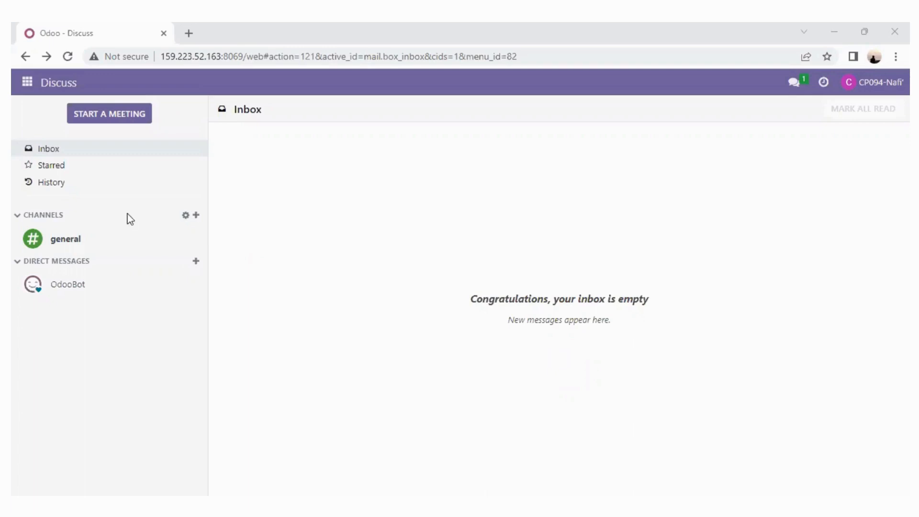
Go from Discuss to the Website app in the staff account and select the Suka Makmur website.
{"action": "left_click", "coordinate": [27, 83]}
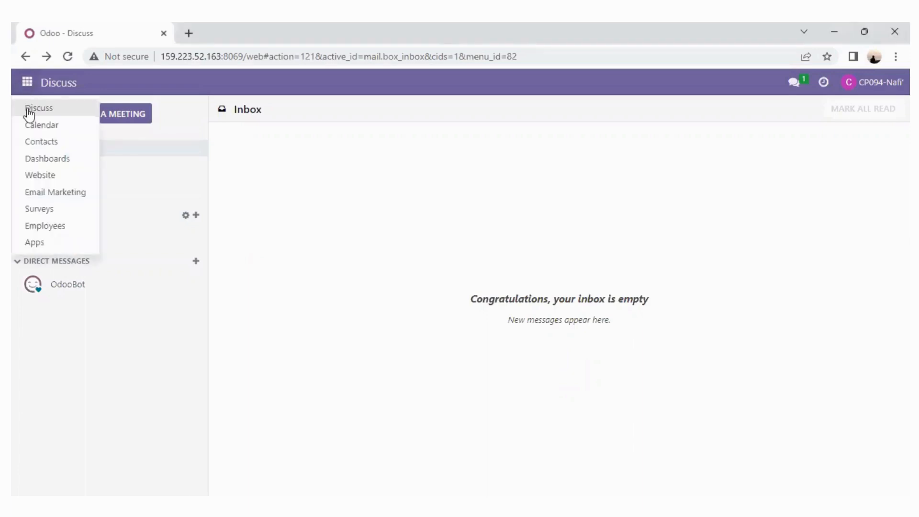
{"action": "left_click", "coordinate": [47, 177]}
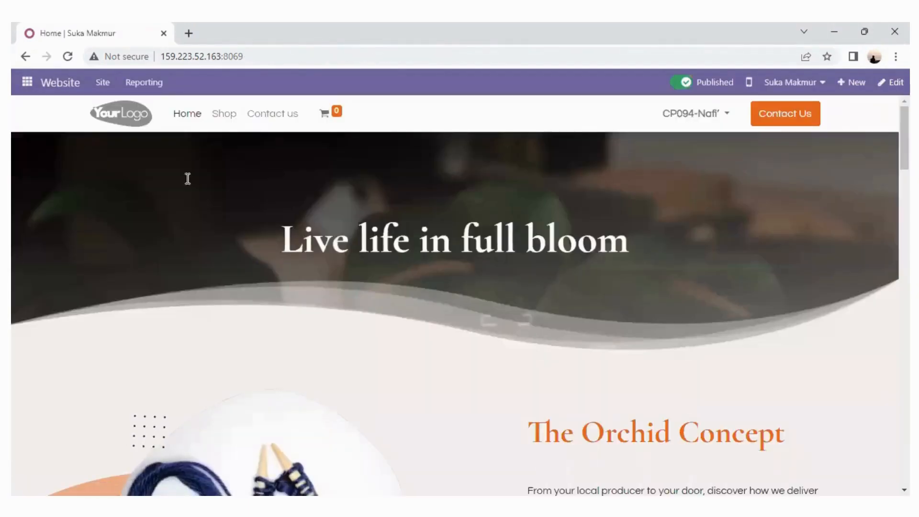
{"action": "left_click", "coordinate": [29, 84]}
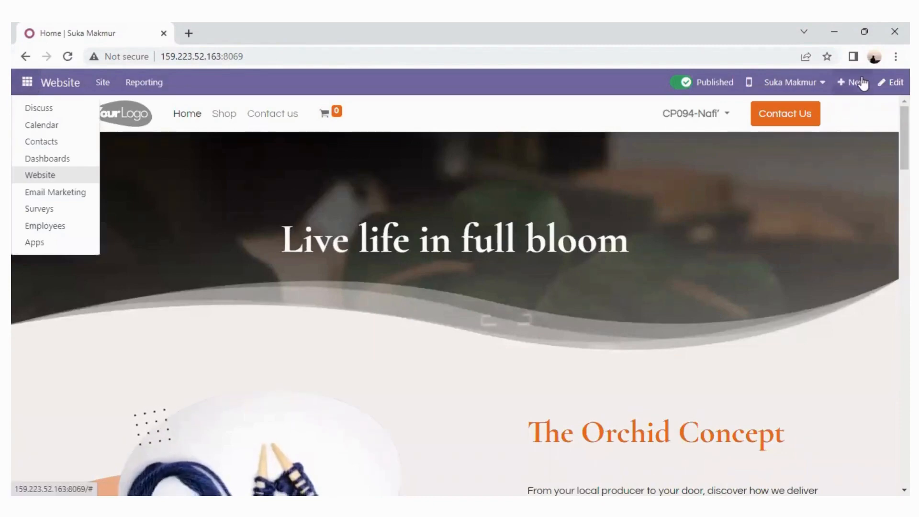
{"action": "left_click", "coordinate": [822, 85]}
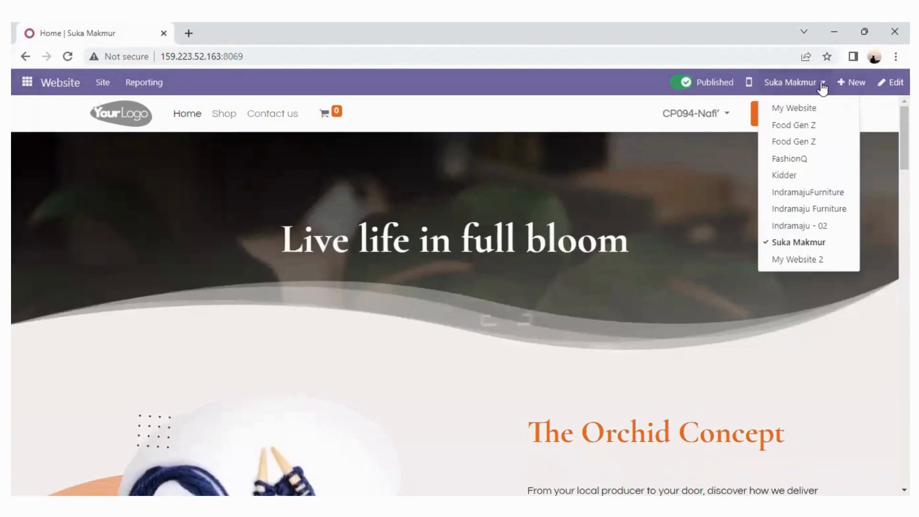
{"action": "left_click", "coordinate": [794, 243]}
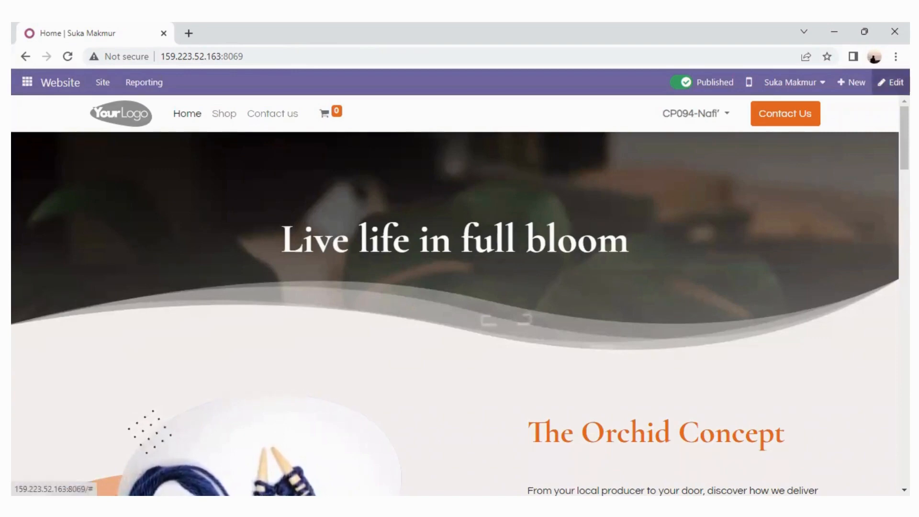
Edit the homepage and replace the cover heading "Live life in full bloom" with "PT. SUKA MAKMUR".
{"action": "left_click", "coordinate": [890, 82]}
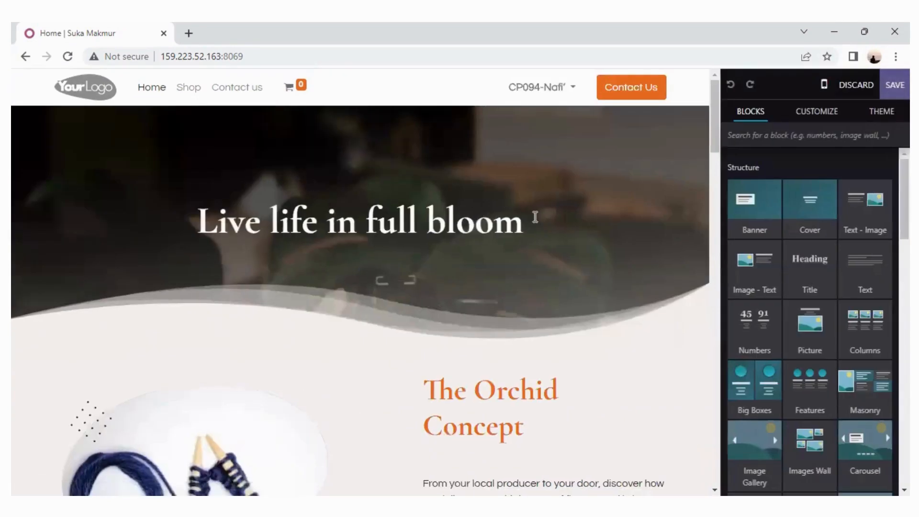
{"action": "left_click", "coordinate": [535, 298]}
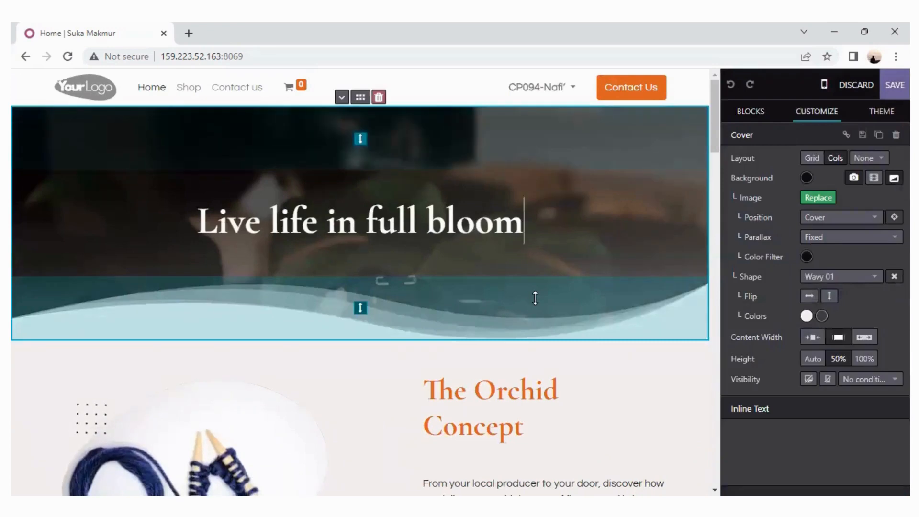
{"action": "left_click", "coordinate": [199, 227]}
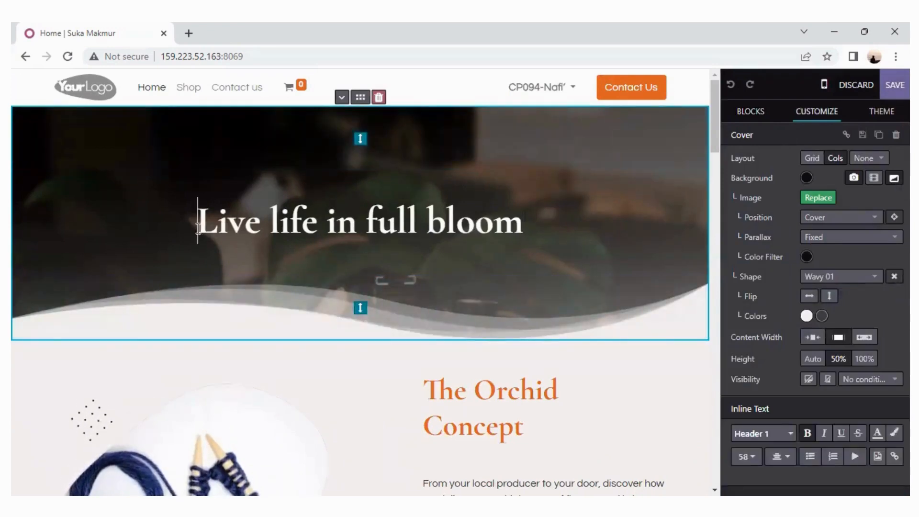
{"action": "left_click_drag", "start_coordinate": [199, 228], "coordinate": [439, 232]}
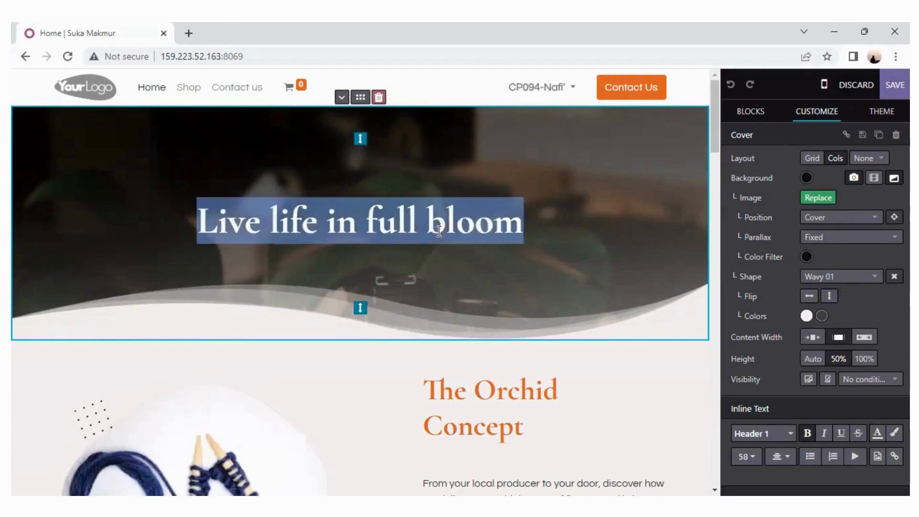
{"action": "type", "text": "P"}
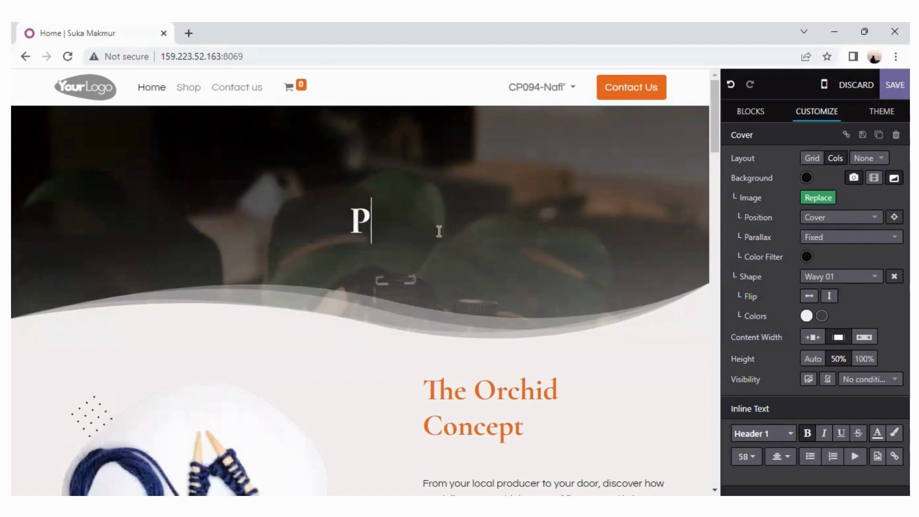
{"action": "type", "text": "T."}
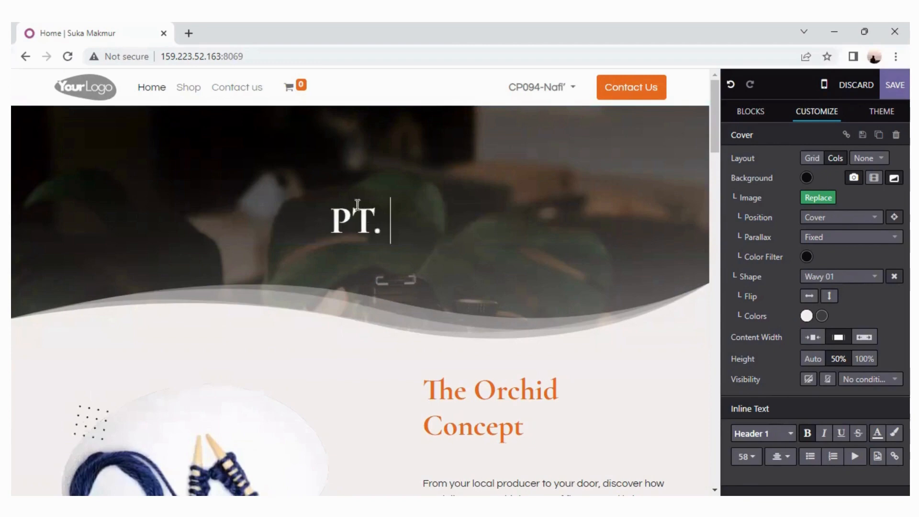
{"action": "type", "text": "SUKA MAKMUR"}
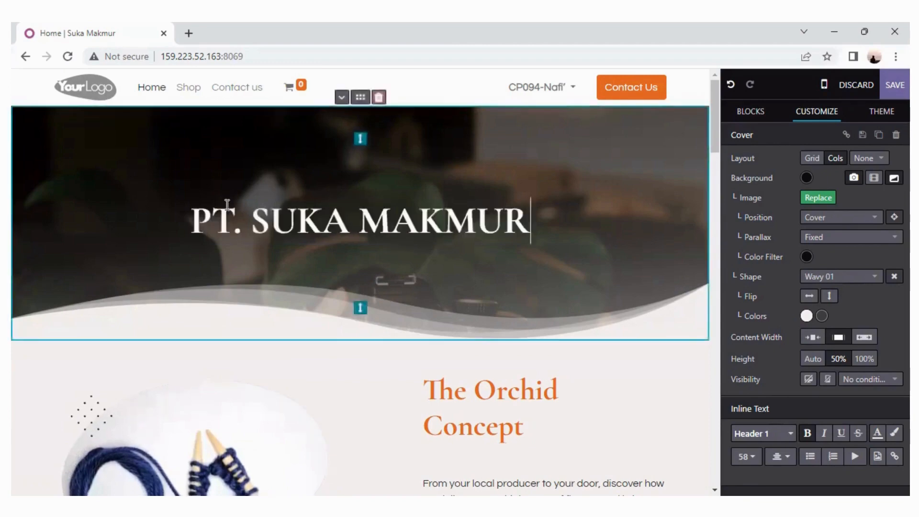
{"action": "double_click", "coordinate": [160, 207]}
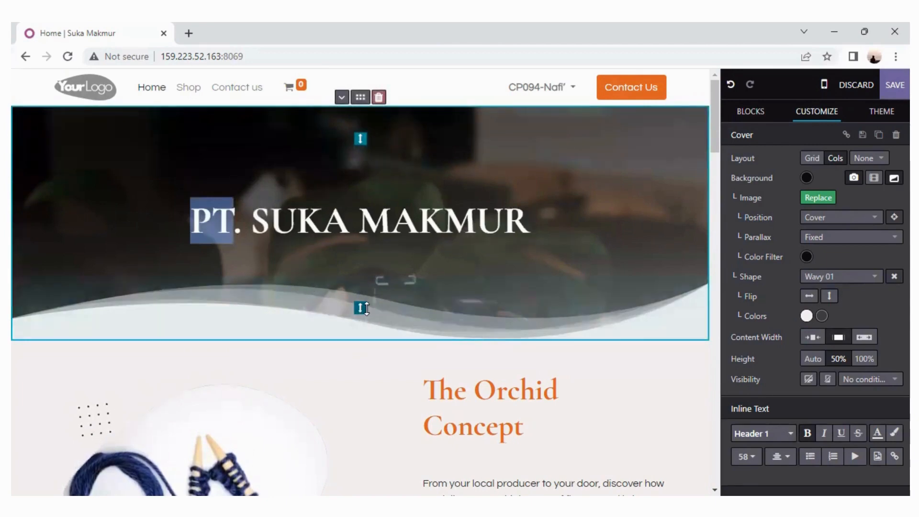
{"action": "left_click", "coordinate": [433, 296]}
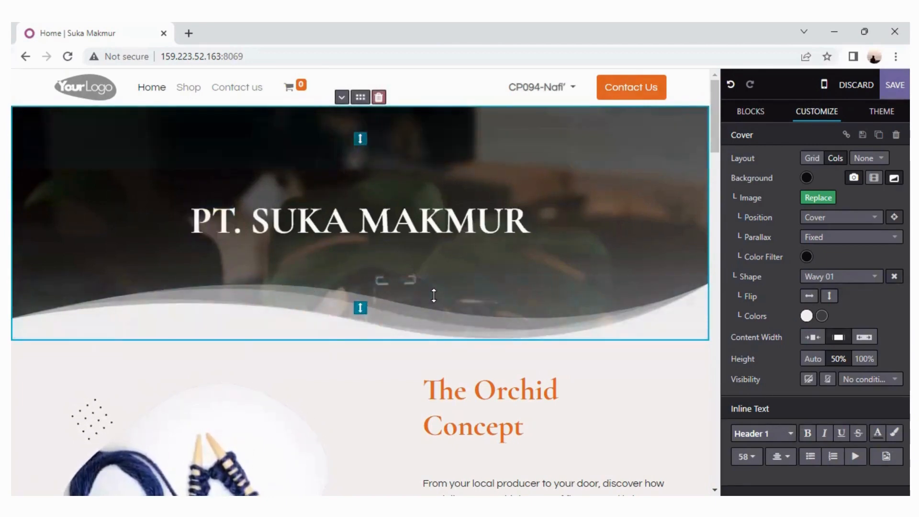
{"action": "key", "text": "Down"}
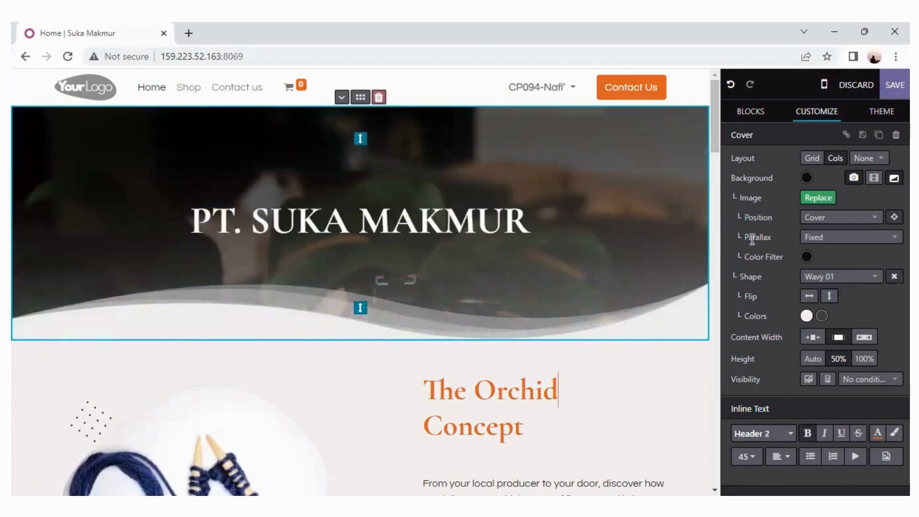
Insert a Picture block above the homepage's cover section and select the block's image.
{"action": "left_click", "coordinate": [756, 121]}
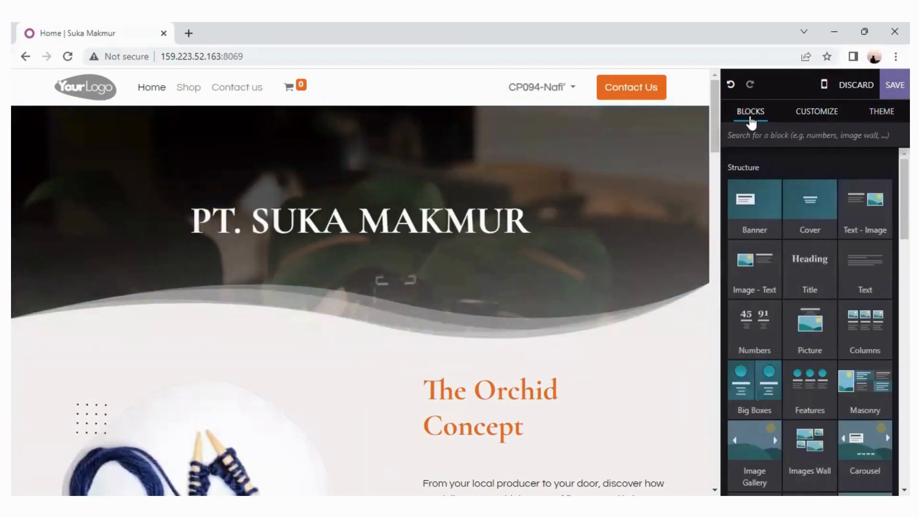
{"action": "left_click_drag", "start_coordinate": [807, 325], "coordinate": [517, 213]}
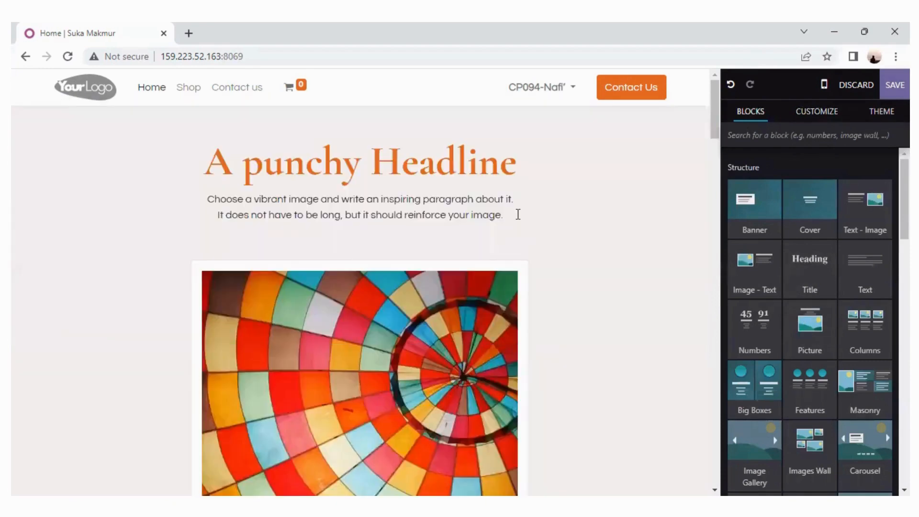
{"action": "scroll", "coordinate": [483, 245], "scroll_direction": "down", "scroll_amount": 10}
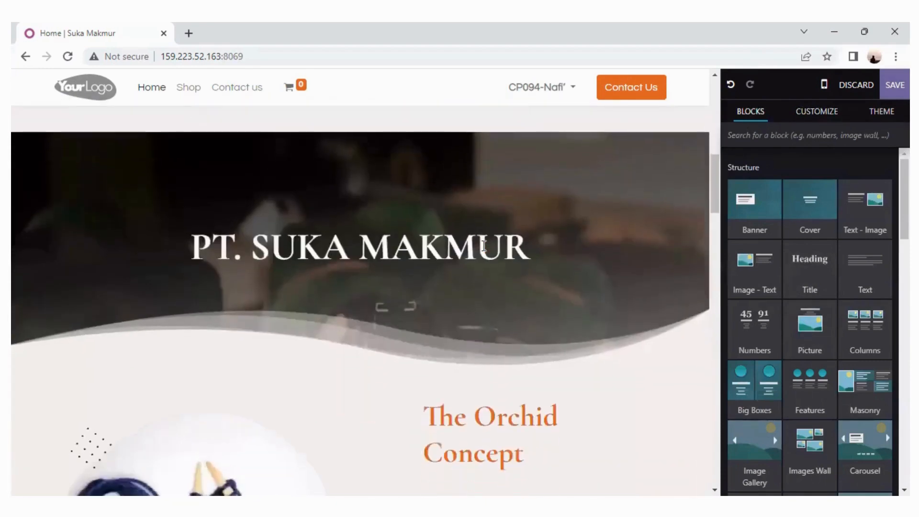
{"action": "scroll", "coordinate": [483, 245], "scroll_direction": "up", "scroll_amount": 8}
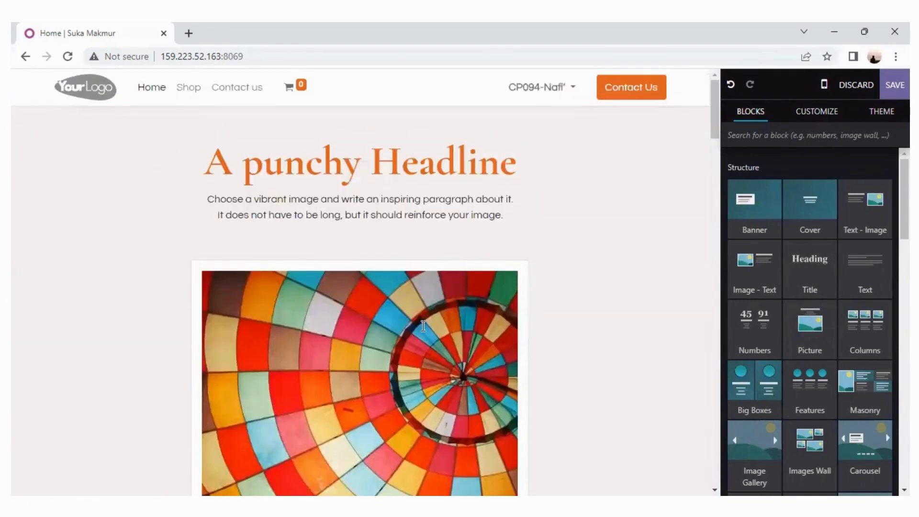
{"action": "left_click", "coordinate": [422, 327]}
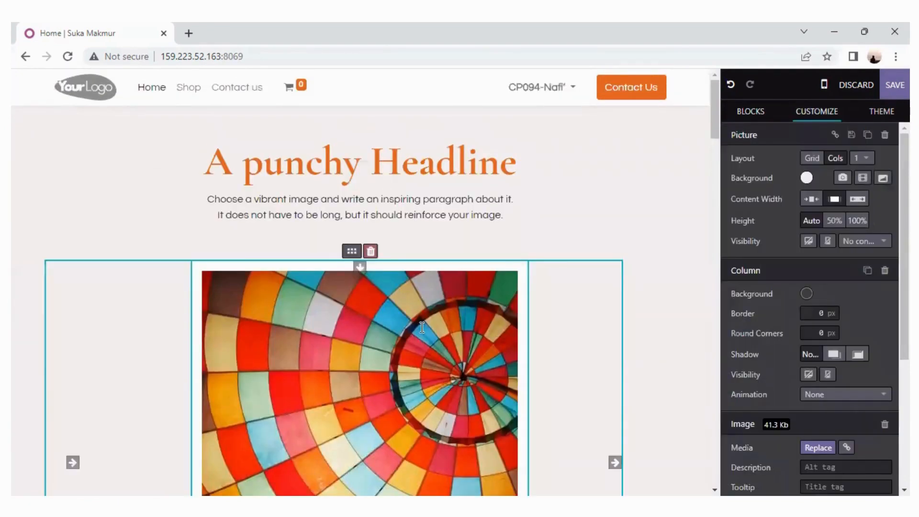
Replace the Picture block's image with SEPEDA, uploaded from the Documents folder.
{"action": "double_click", "coordinate": [422, 327]}
{"action": "right_click", "coordinate": [421, 327]}
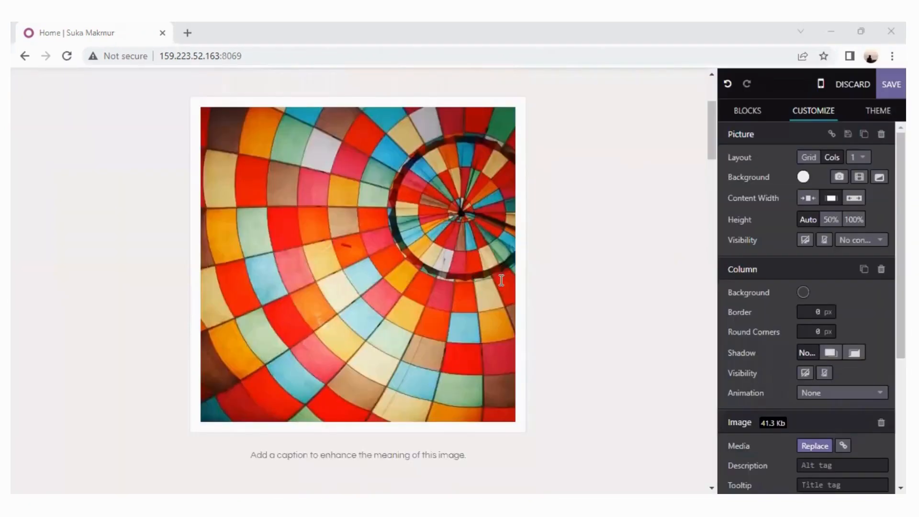
{"action": "right_click", "coordinate": [436, 279]}
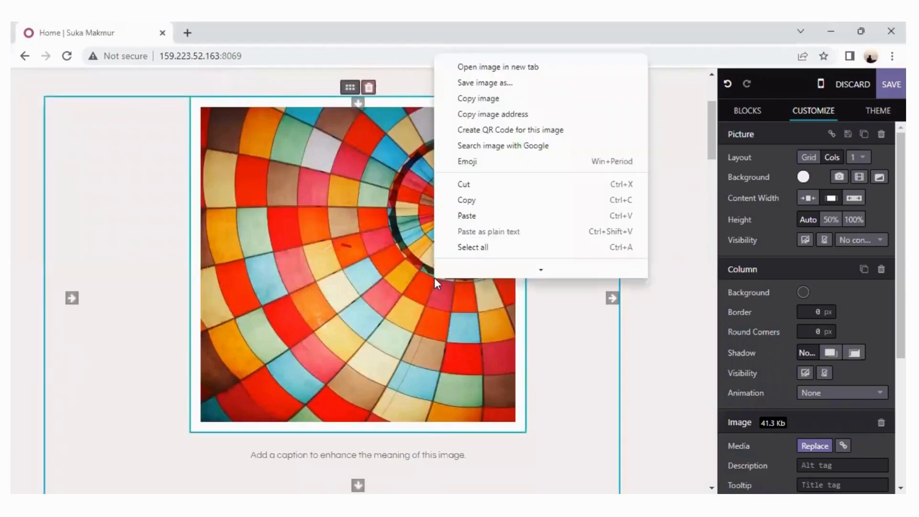
{"action": "left_click", "coordinate": [409, 303]}
{"action": "double_click", "coordinate": [403, 305]}
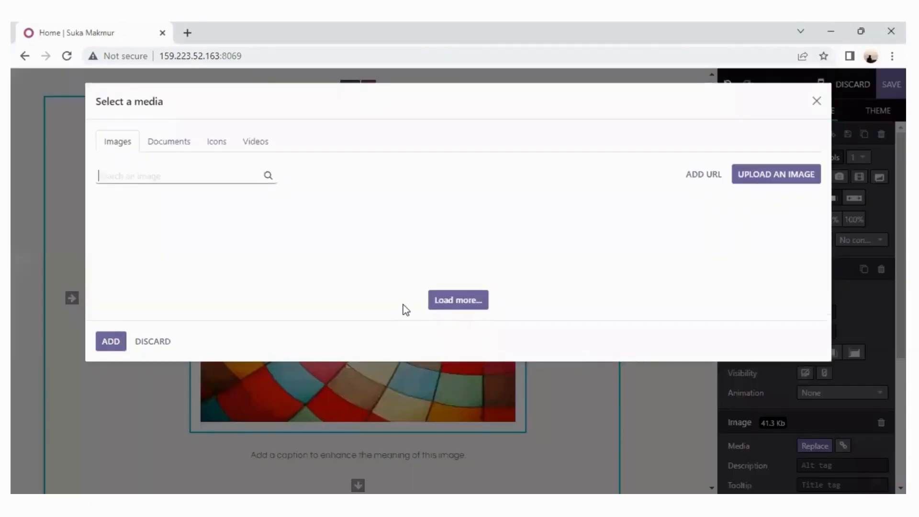
{"action": "left_click", "coordinate": [788, 179]}
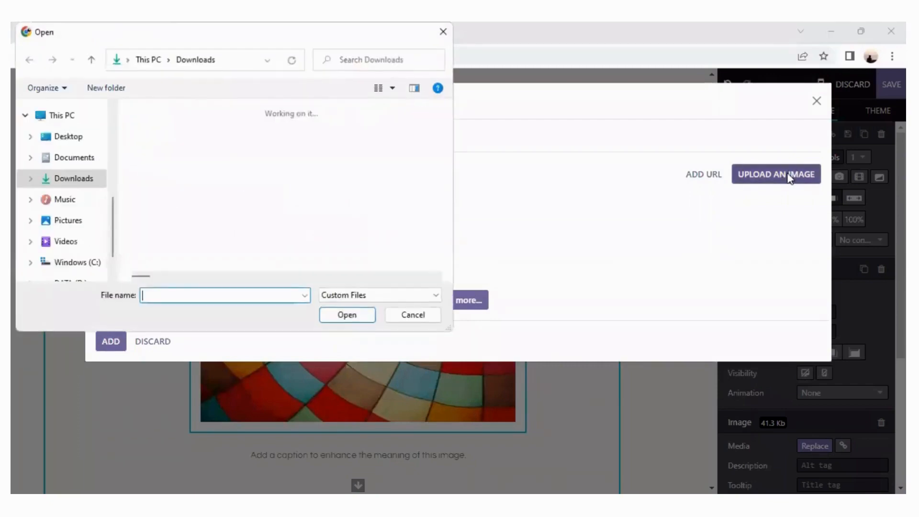
{"action": "left_click", "coordinate": [73, 160]}
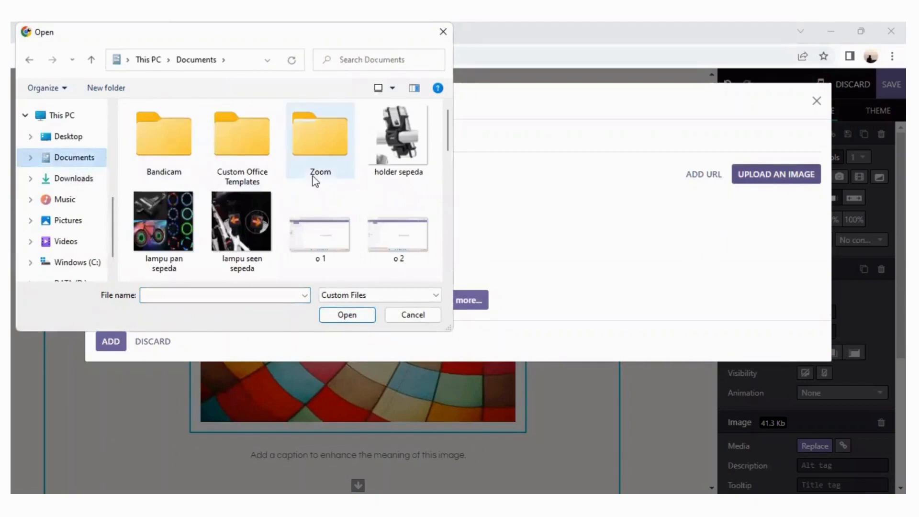
{"action": "scroll", "coordinate": [312, 176], "scroll_direction": "down", "scroll_amount": 5}
{"action": "scroll", "coordinate": [312, 177], "scroll_direction": "down", "scroll_amount": 3}
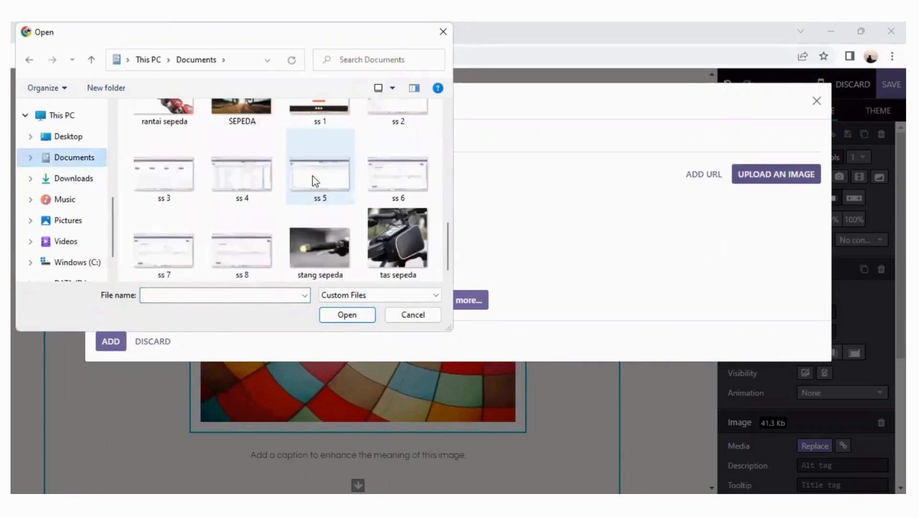
{"action": "scroll", "coordinate": [312, 176], "scroll_direction": "up", "scroll_amount": 3}
{"action": "double_click", "coordinate": [241, 222]}
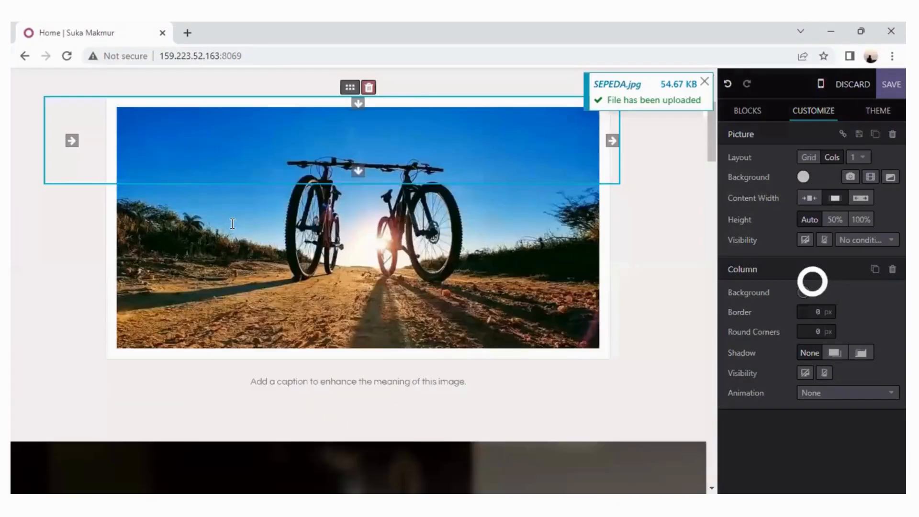
Replace the Picture block's headline with "PT. SUKA MAKMUR".
{"action": "scroll", "coordinate": [368, 263], "scroll_direction": "up", "scroll_amount": 2}
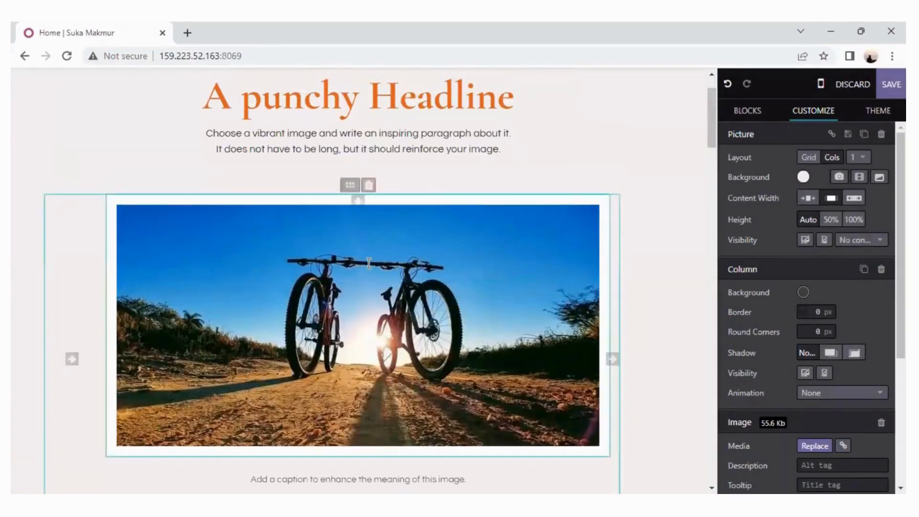
{"action": "scroll", "coordinate": [368, 263], "scroll_direction": "up", "scroll_amount": 2}
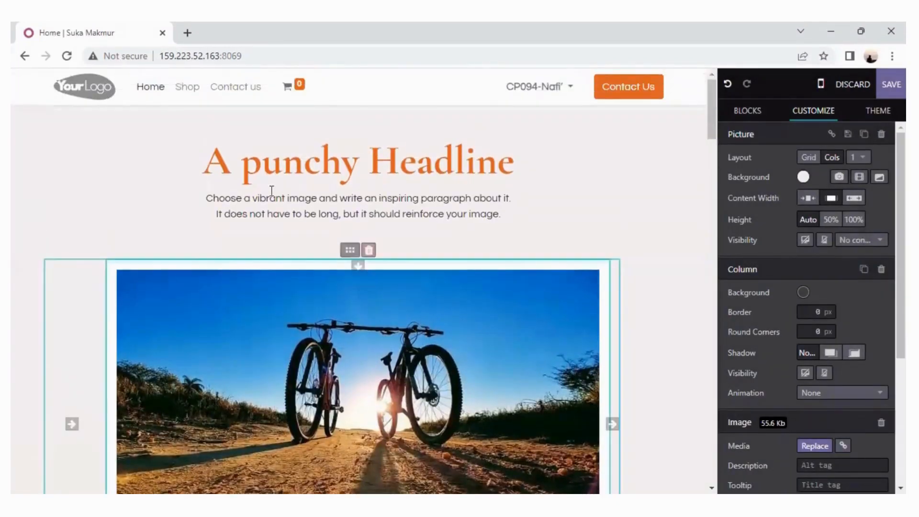
{"action": "triple_click", "coordinate": [214, 174]}
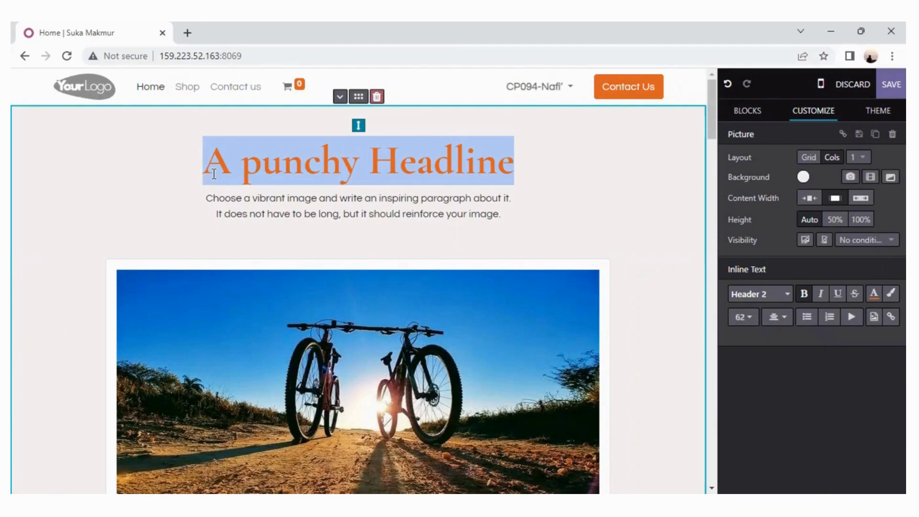
{"action": "type", "text": "T"}
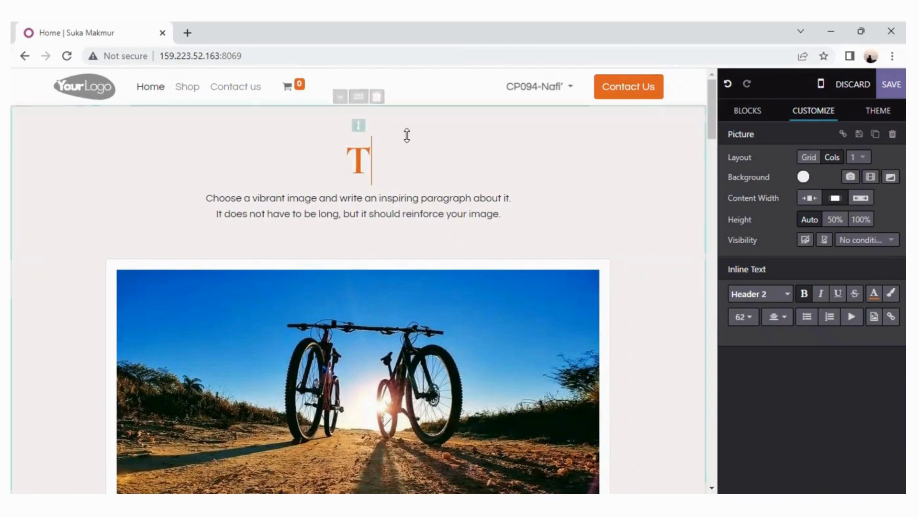
{"action": "triple_click", "coordinate": [512, 198]}
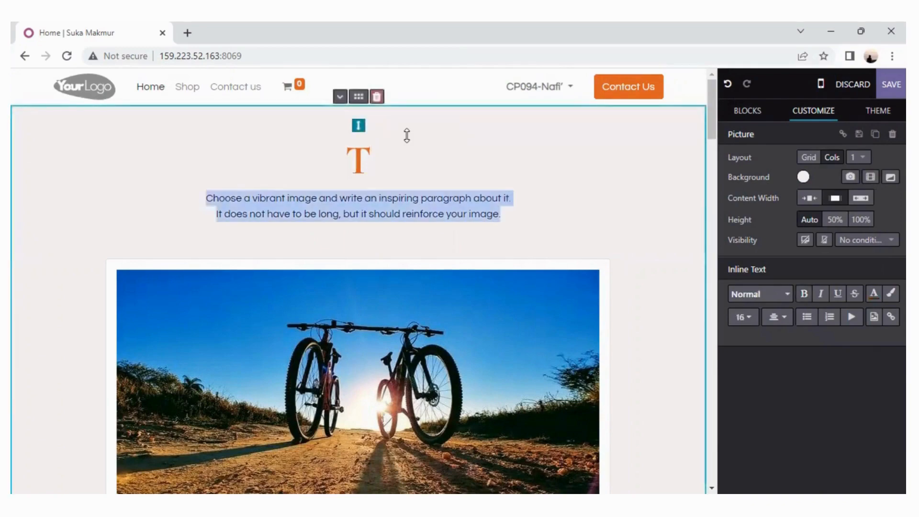
{"action": "scroll", "coordinate": [406, 135], "scroll_direction": "down", "scroll_amount": 8}
{"action": "scroll", "coordinate": [406, 135], "scroll_direction": "up", "scroll_amount": 8}
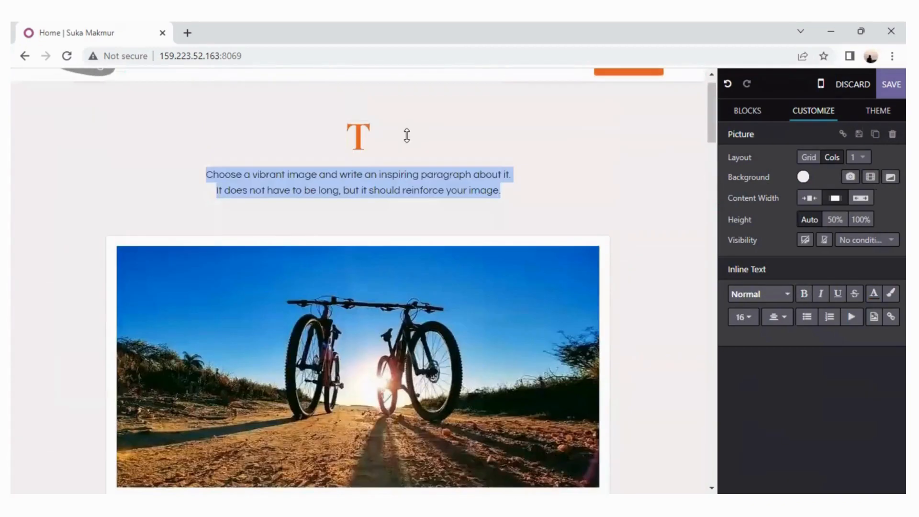
{"action": "scroll", "coordinate": [367, 166], "scroll_direction": "up", "scroll_amount": 1}
{"action": "left_click", "coordinate": [365, 161]}
{"action": "key", "text": "BackSpace"}
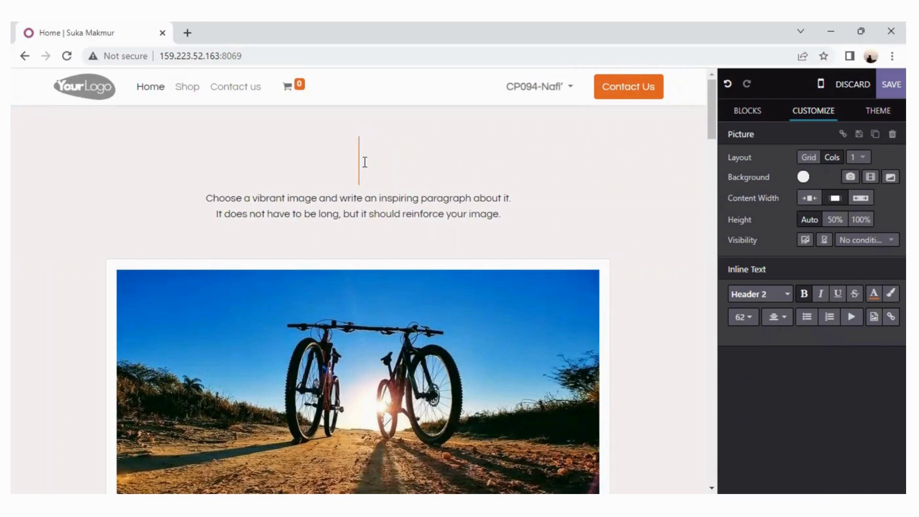
{"action": "type", "text": "PT. SUKA MAKMUR"}
Replace the paragraph under the Picture block's headline with "MENYEDIAKAN BERBAGAI PERALATAN SEPEDA", followed by a new empty line.
{"action": "left_click", "coordinate": [349, 210]}
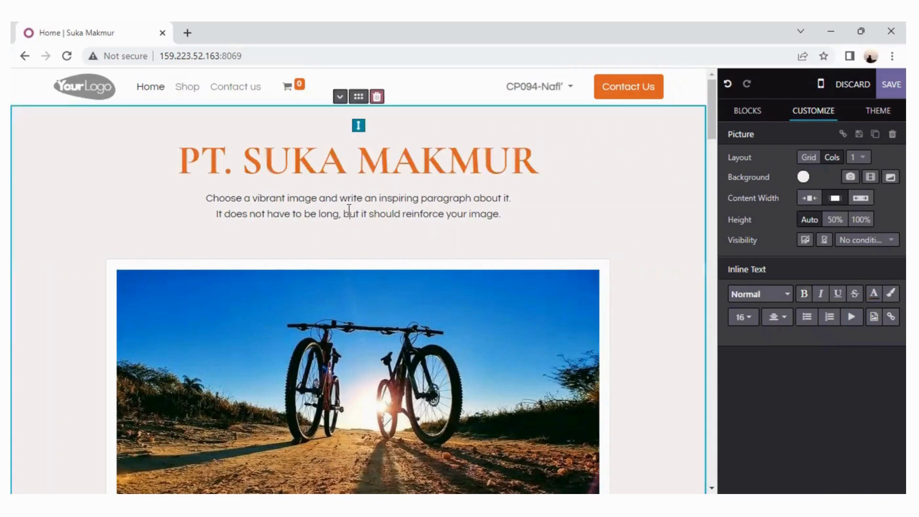
{"action": "triple_click", "coordinate": [210, 197]}
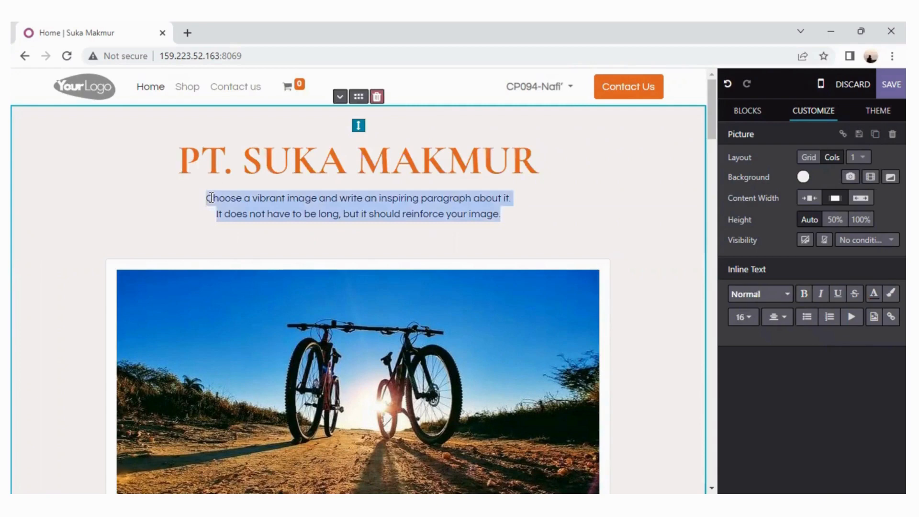
{"action": "type", "text": "M"}
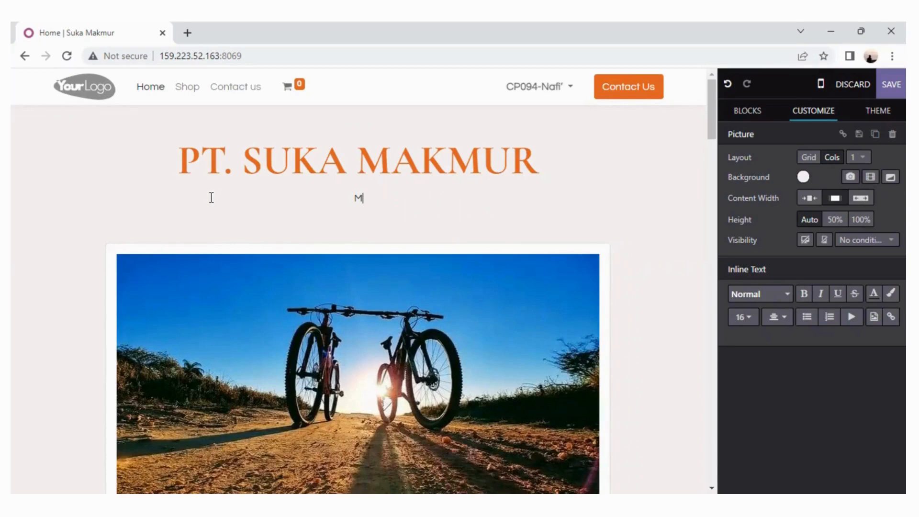
{"action": "type", "text": "ENYEDIAKAN BERBAGAI PERALATAN SEPEDA"}
{"action": "key", "text": "Return"}
Replace the caption below the bicycle image with "PT. SUKA MAKMUR".
{"action": "scroll", "coordinate": [211, 198], "scroll_direction": "down", "scroll_amount": 1}
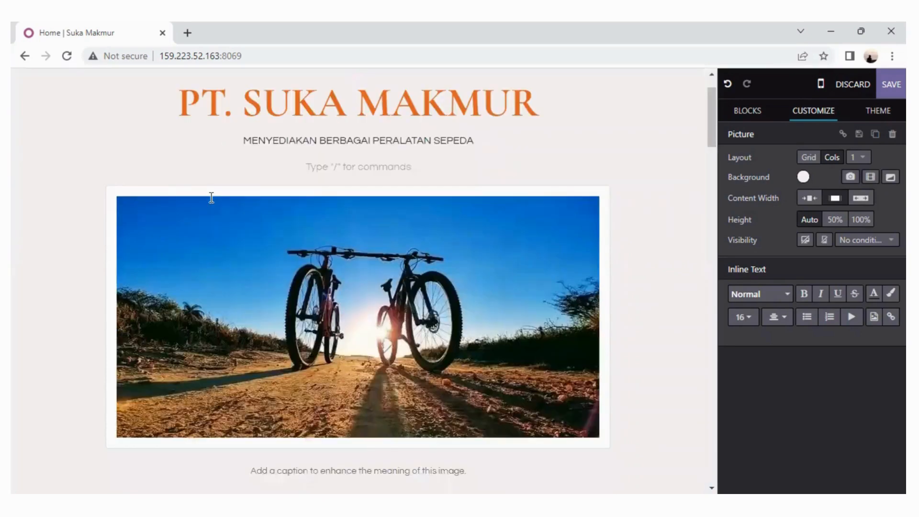
{"action": "scroll", "coordinate": [422, 331], "scroll_direction": "down", "scroll_amount": 1}
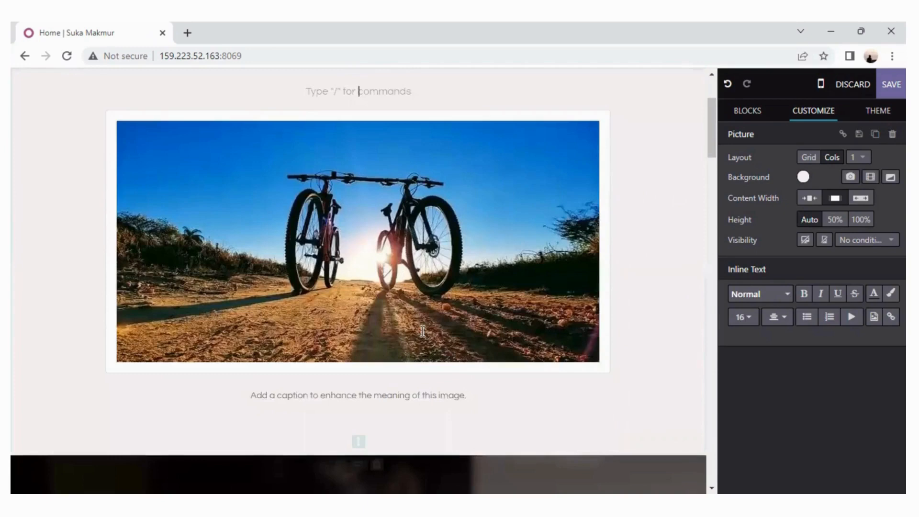
{"action": "left_click", "coordinate": [392, 397]}
{"action": "triple_click", "coordinate": [392, 397]}
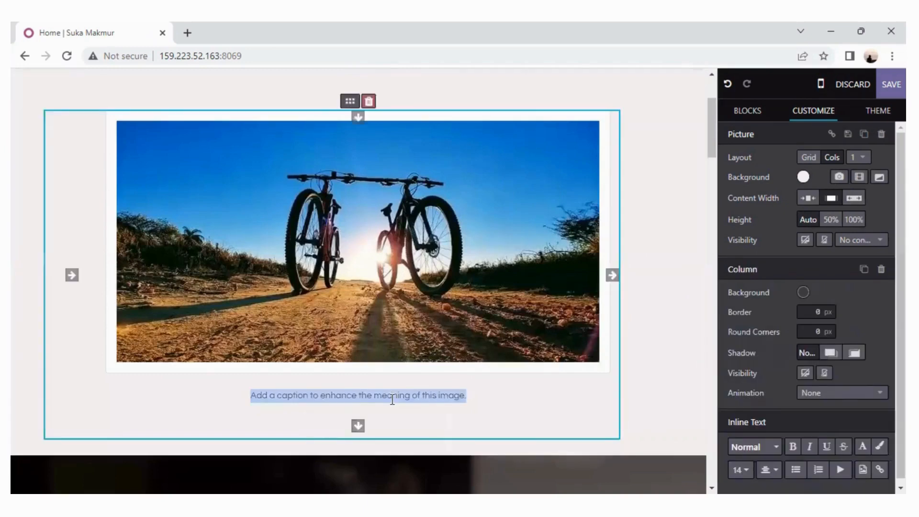
{"action": "type", "text": "H"}
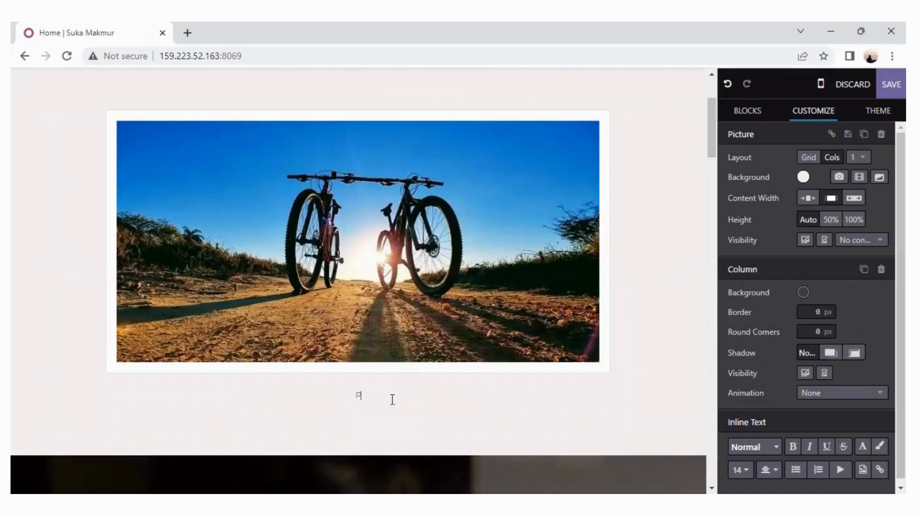
{"action": "type", "text": "T. SUKA MAKMUR"}
Delete the dark cover section below the Picture block.
{"action": "scroll", "coordinate": [392, 400], "scroll_direction": "down", "scroll_amount": 6}
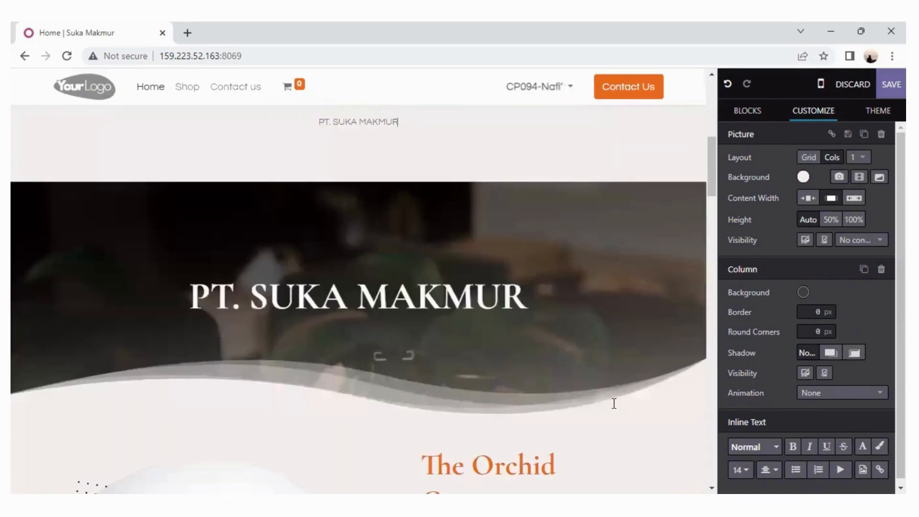
{"action": "left_click", "coordinate": [613, 403]}
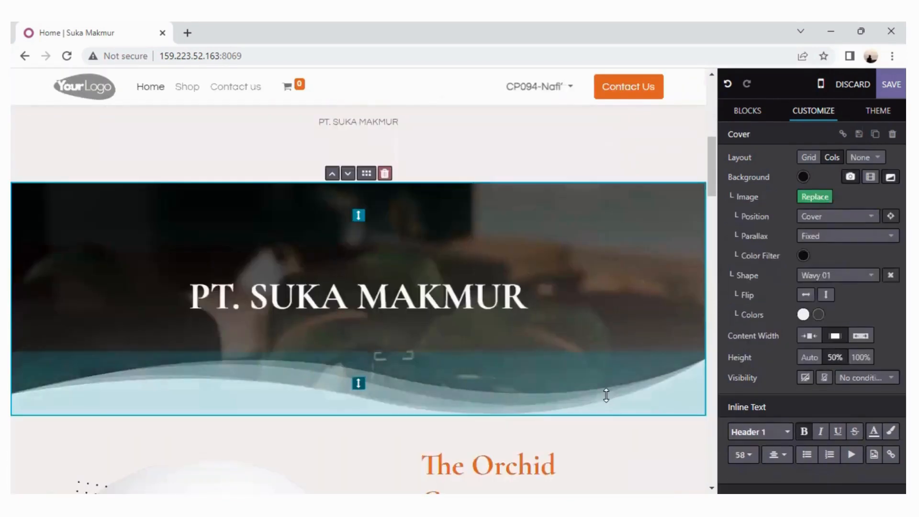
{"action": "left_click", "coordinate": [385, 173]}
Replace the knitting image in the Text - Image block with "holder sepeda", uploaded from the Documents folder.
{"action": "scroll", "coordinate": [439, 231], "scroll_direction": "up", "scroll_amount": 5}
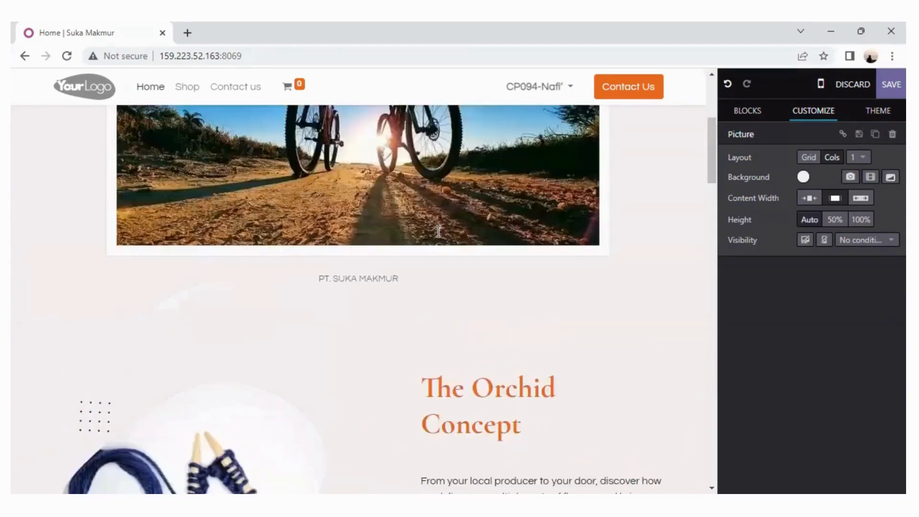
{"action": "scroll", "coordinate": [438, 231], "scroll_direction": "down", "scroll_amount": 4}
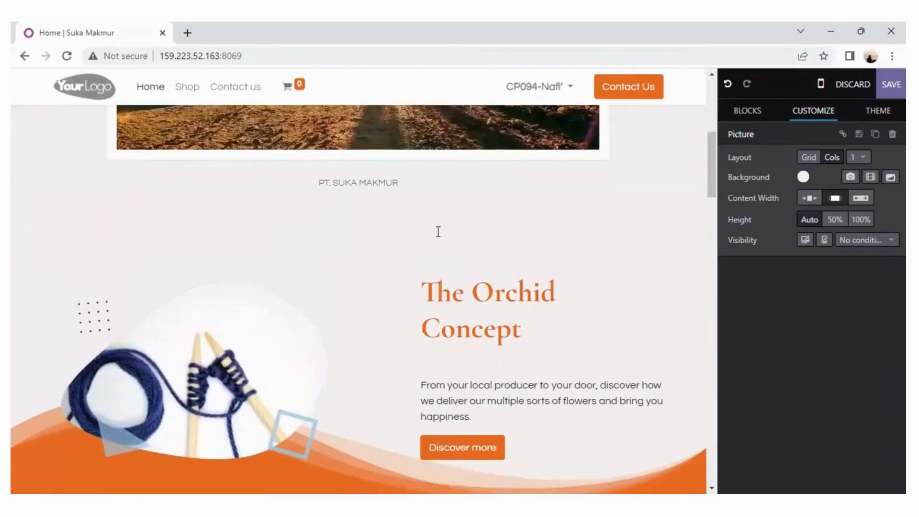
{"action": "scroll", "coordinate": [438, 232], "scroll_direction": "down", "scroll_amount": 3}
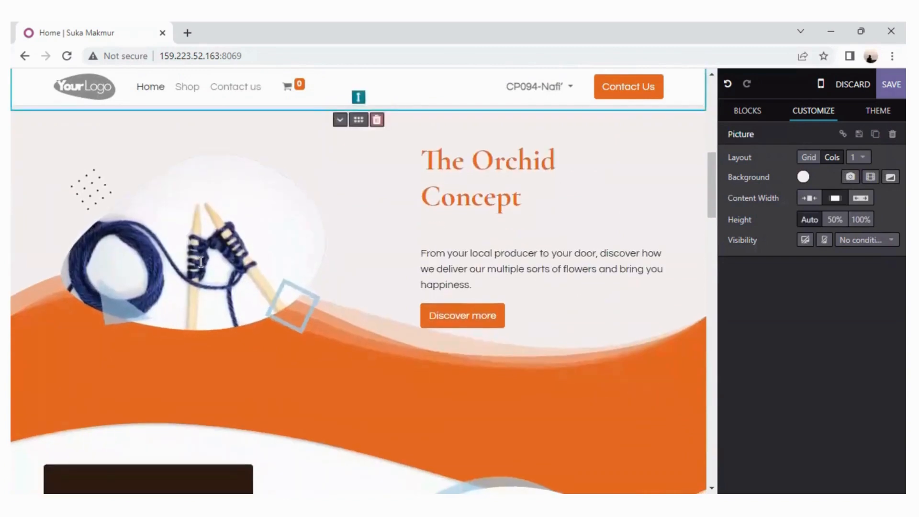
{"action": "double_click", "coordinate": [176, 272]}
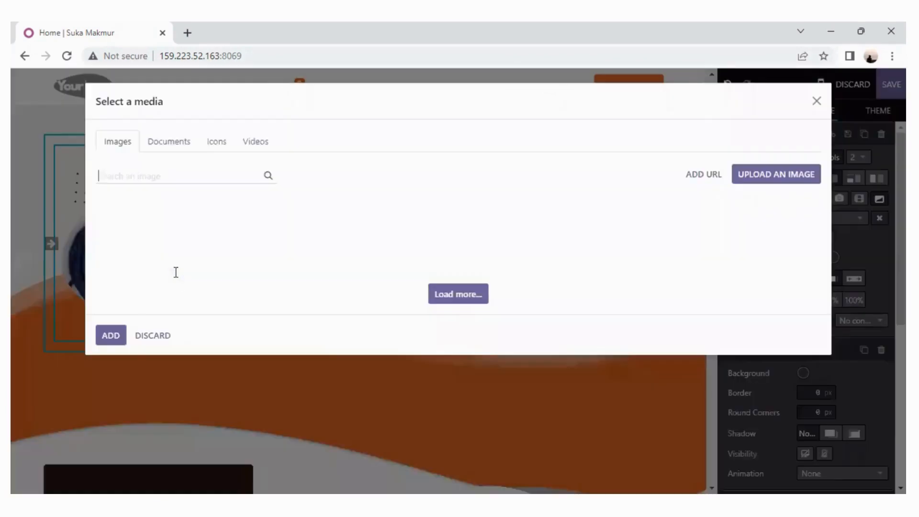
{"action": "left_click", "coordinate": [767, 175]}
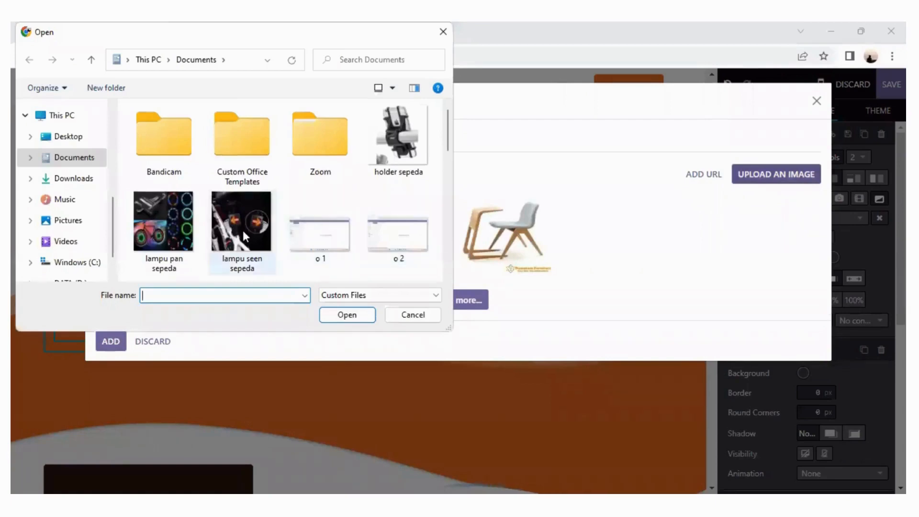
{"action": "left_click", "coordinate": [393, 147]}
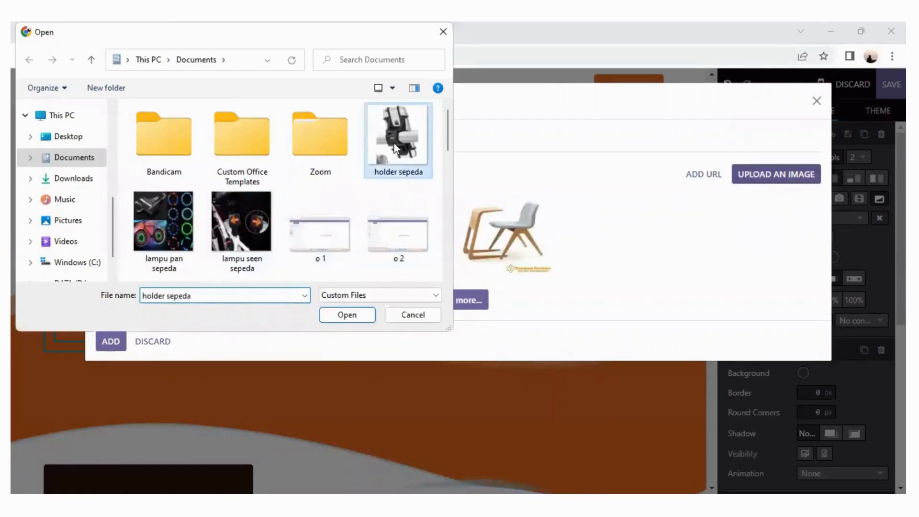
{"action": "double_click", "coordinate": [393, 144]}
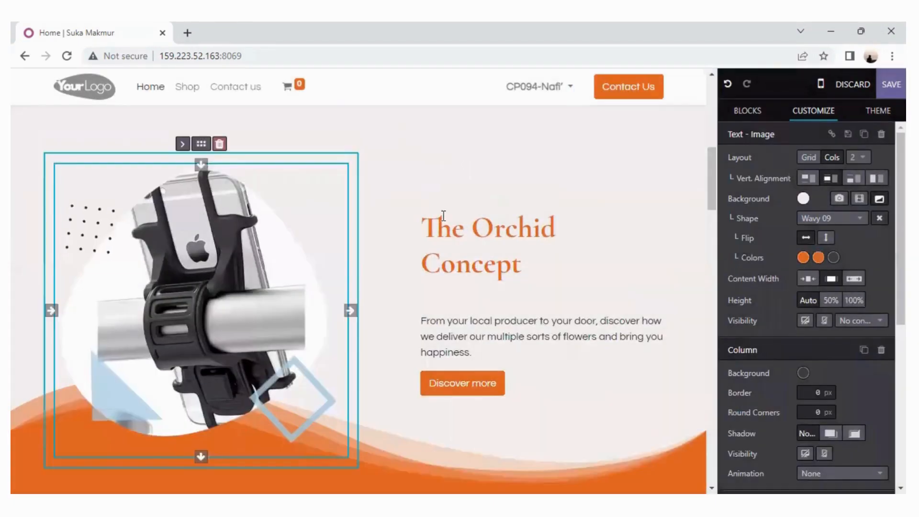
Replace the heading "The Orchid Concept" in the Text - Image block with "HOLDER SEPEDA".
{"action": "scroll", "coordinate": [534, 246], "scroll_direction": "up", "scroll_amount": 5}
{"action": "scroll", "coordinate": [533, 246], "scroll_direction": "down", "scroll_amount": 8}
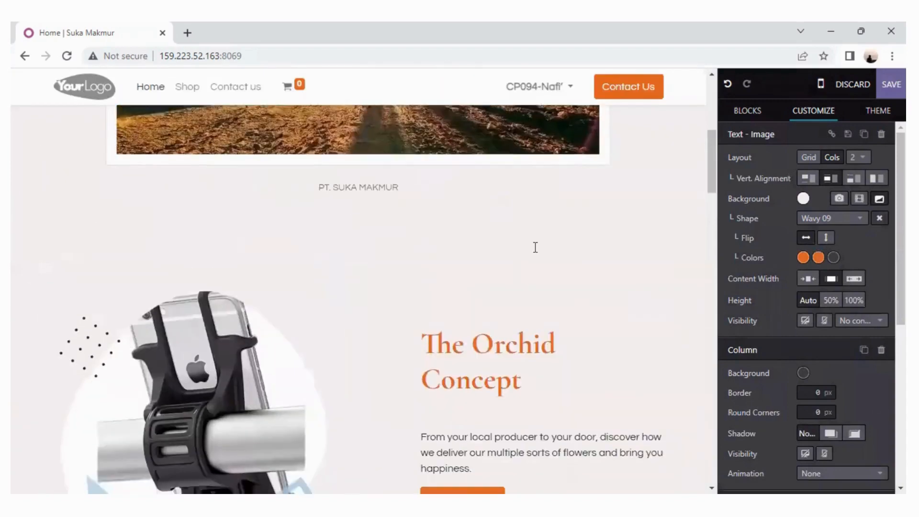
{"action": "left_click", "coordinate": [436, 201]}
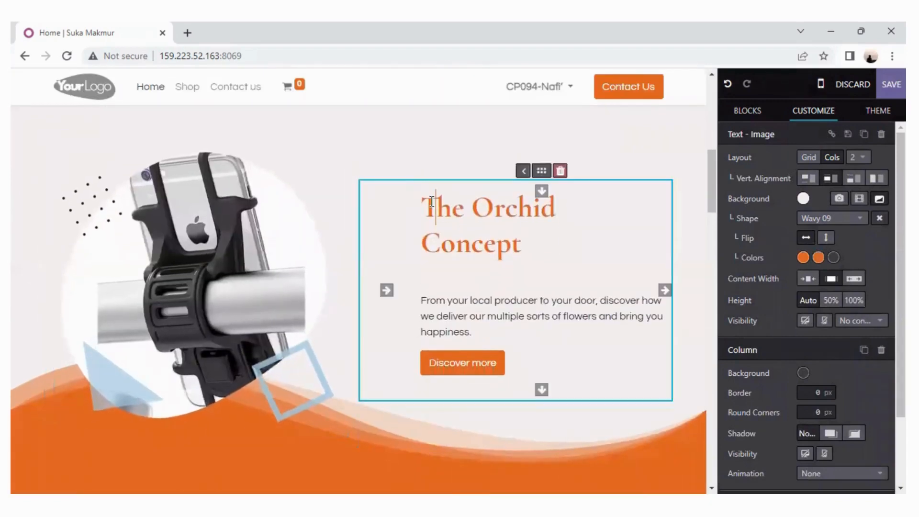
{"action": "triple_click", "coordinate": [547, 247]}
{"action": "type", "text": "H"}
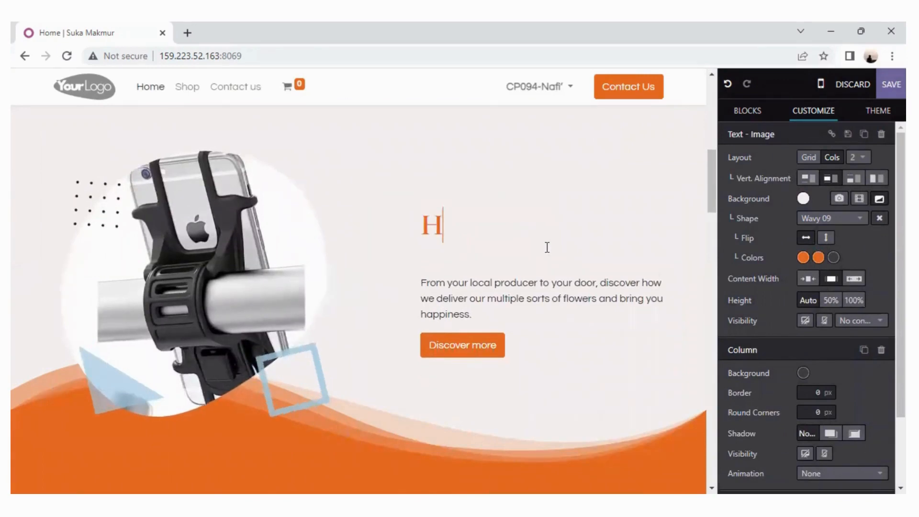
{"action": "type", "text": "OLDER SEPEDA"}
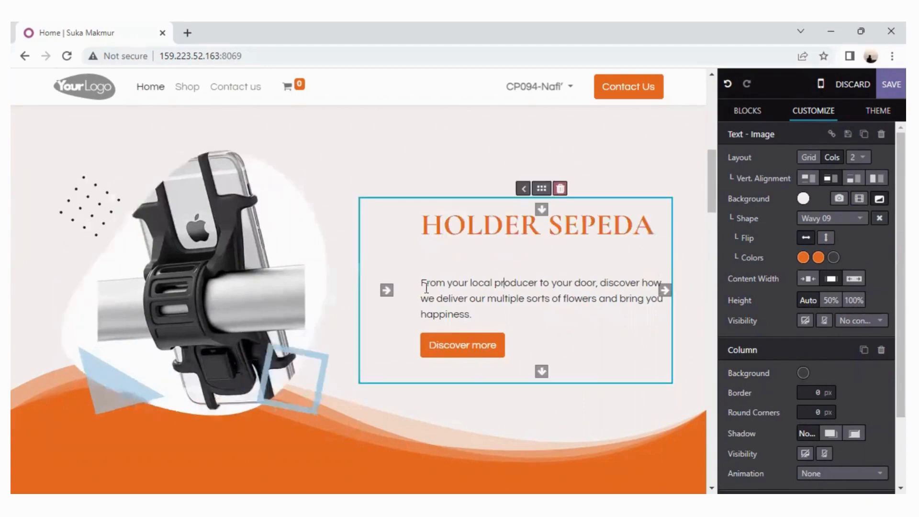
Replace the paragraph below the "HOLDER SEPEDA" heading with the price "RP. 50.000".
{"action": "triple_click", "coordinate": [435, 287]}
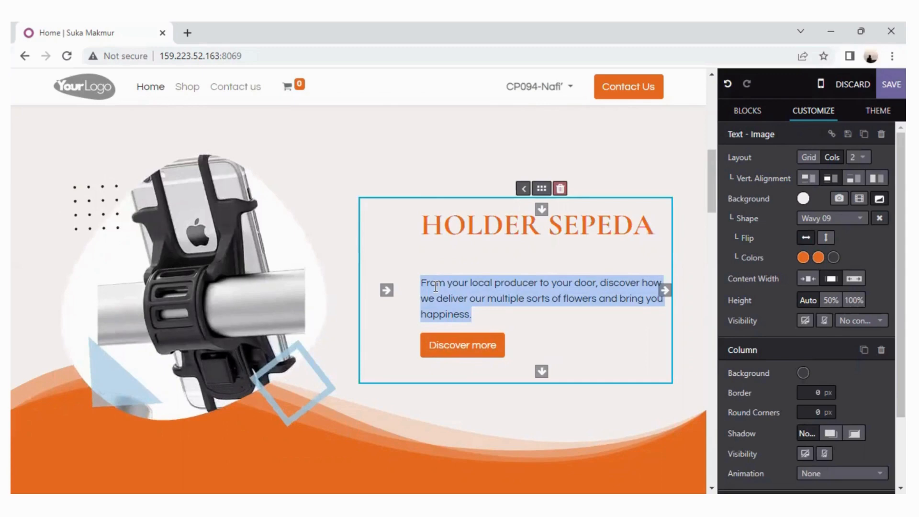
{"action": "type", "text": "RP. 50.000"}
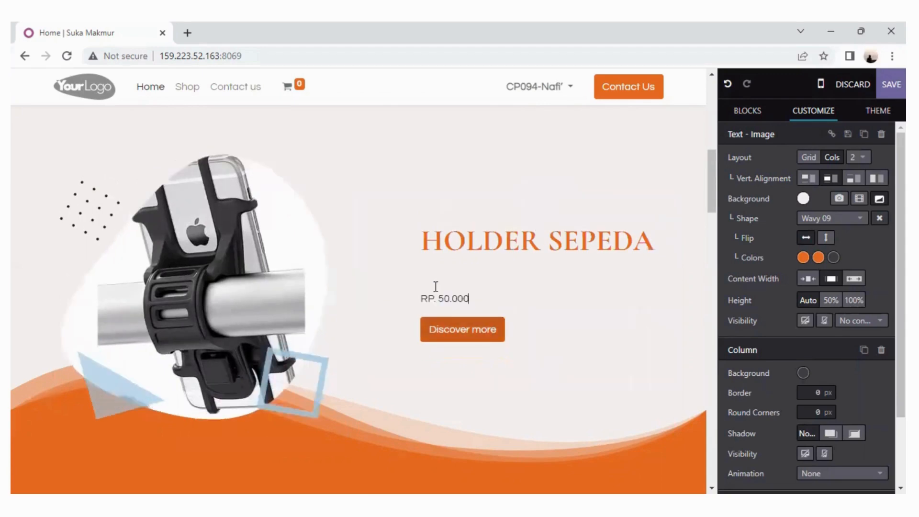
{"action": "scroll", "coordinate": [436, 286], "scroll_direction": "down", "scroll_amount": 1}
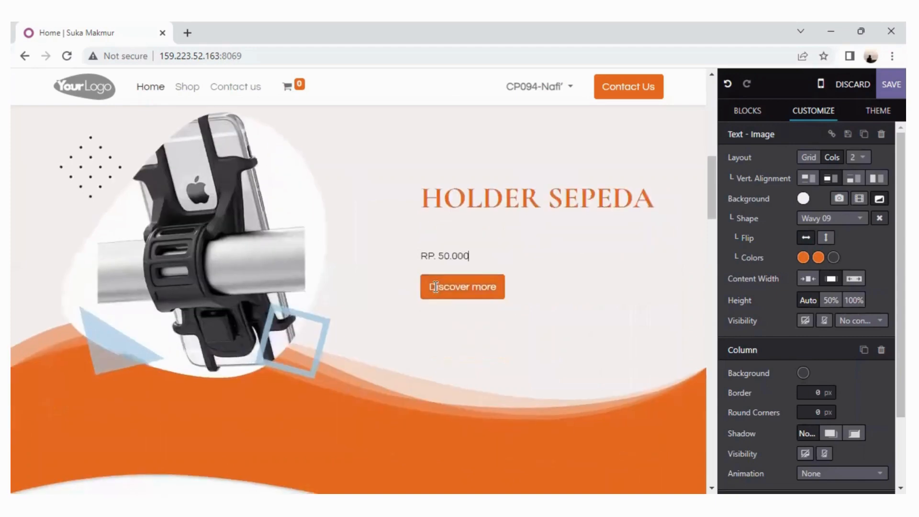
{"action": "left_click", "coordinate": [413, 386]}
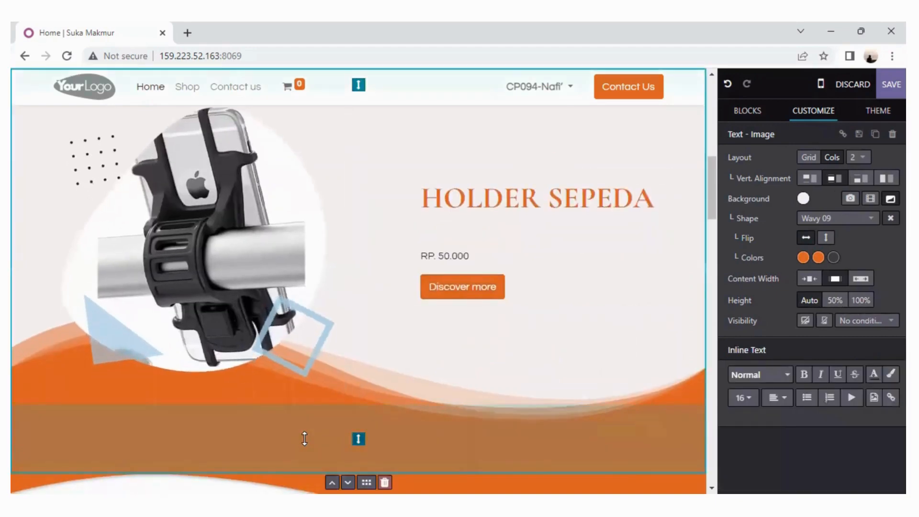
Replace the camera image beside "Our Mission" with "lampu seen sepeda", uploaded from the Documents folder.
{"action": "scroll", "coordinate": [386, 399], "scroll_direction": "down", "scroll_amount": 13}
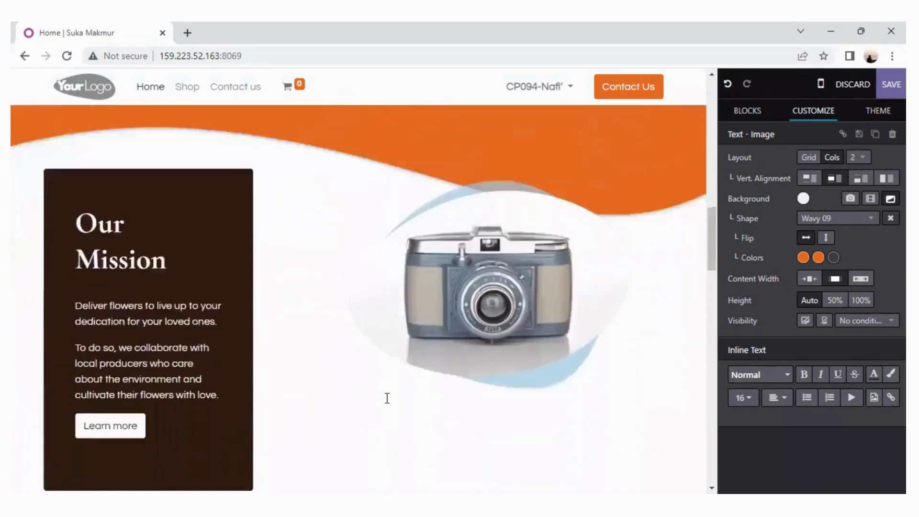
{"action": "scroll", "coordinate": [386, 399], "scroll_direction": "up", "scroll_amount": 5}
{"action": "scroll", "coordinate": [387, 398], "scroll_direction": "up", "scroll_amount": 10}
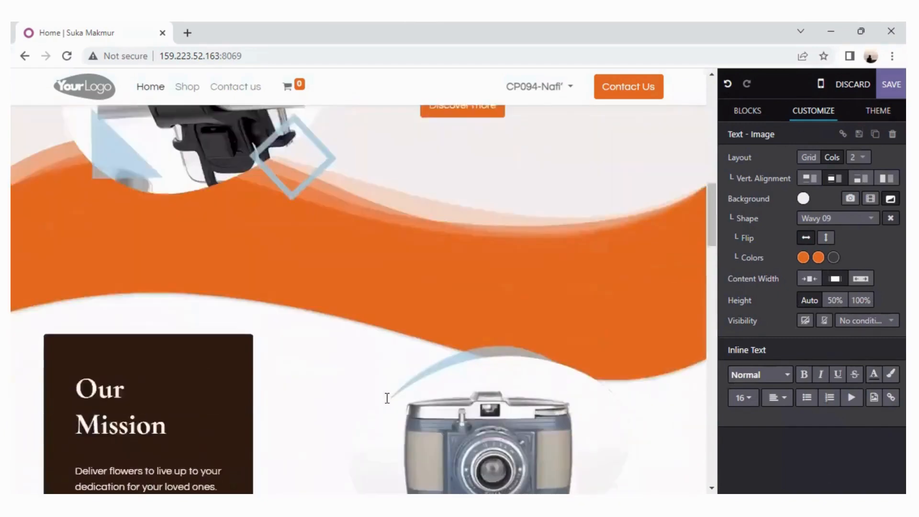
{"action": "scroll", "coordinate": [387, 398], "scroll_direction": "down", "scroll_amount": 5}
{"action": "scroll", "coordinate": [387, 398], "scroll_direction": "down", "scroll_amount": 1}
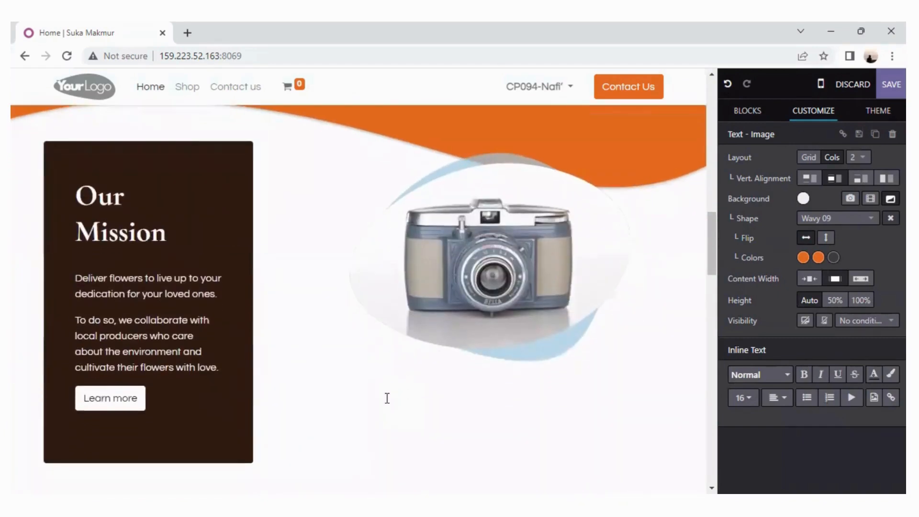
{"action": "left_click", "coordinate": [432, 326]}
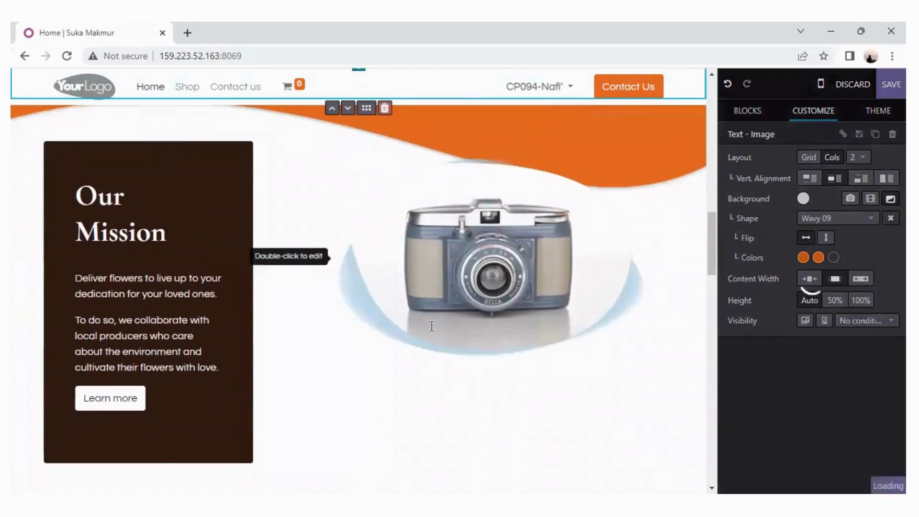
{"action": "right_click", "coordinate": [467, 271]}
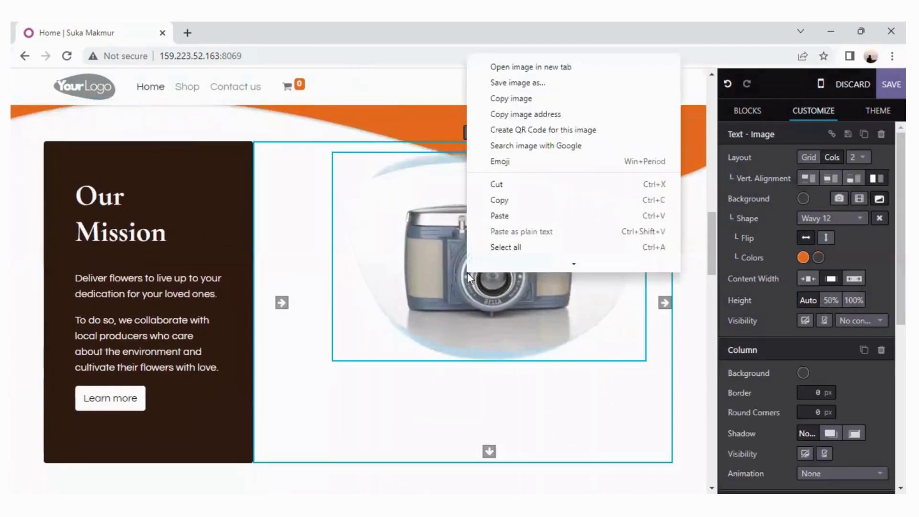
{"action": "left_click", "coordinate": [415, 265]}
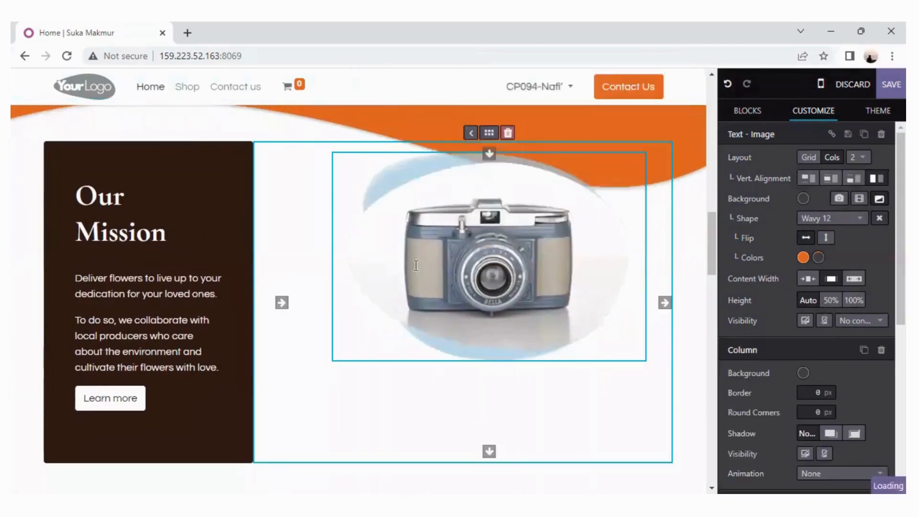
{"action": "double_click", "coordinate": [427, 272]}
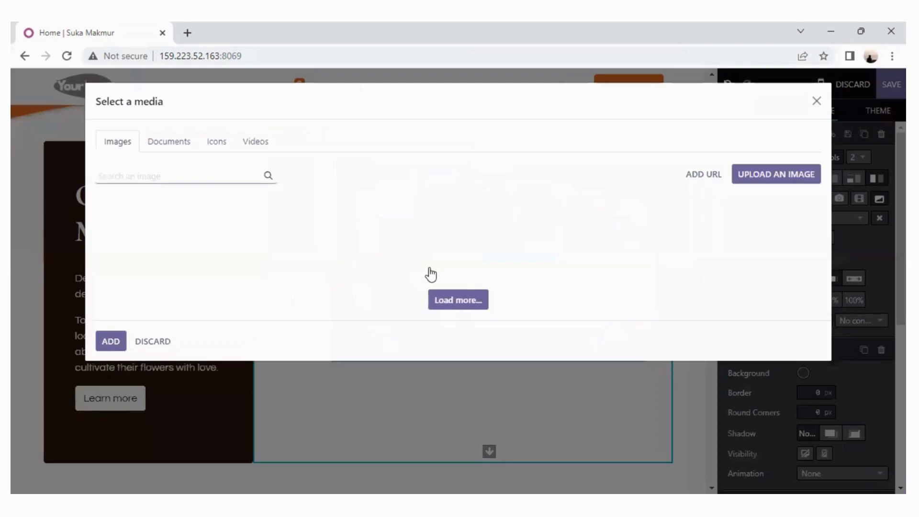
{"action": "left_click", "coordinate": [780, 176]}
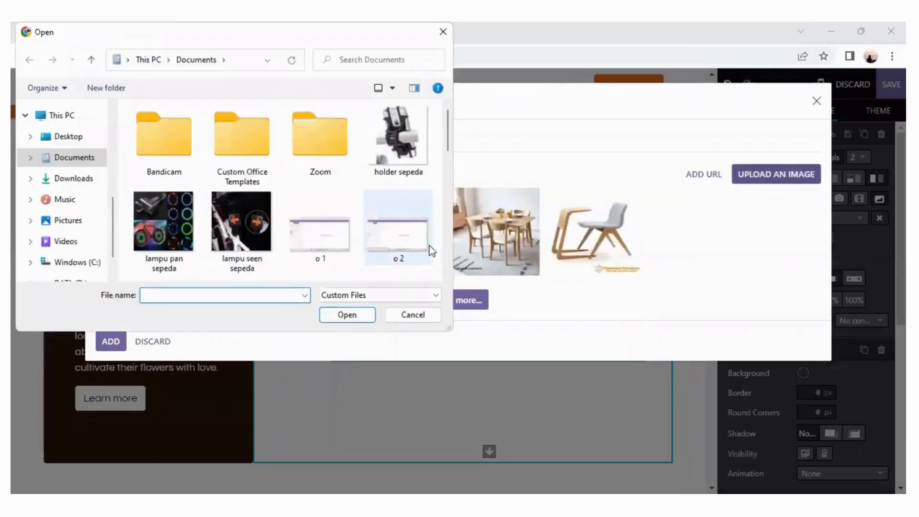
{"action": "left_click", "coordinate": [242, 238]}
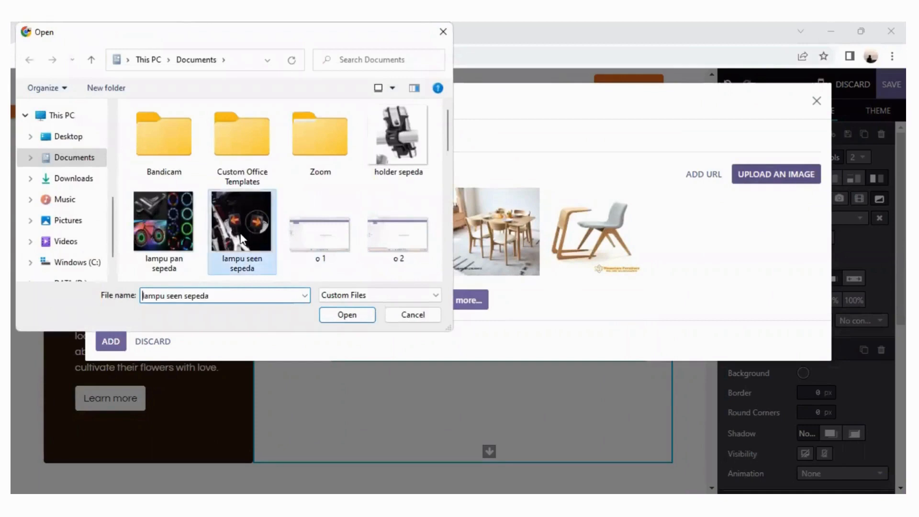
{"action": "double_click", "coordinate": [242, 237]}
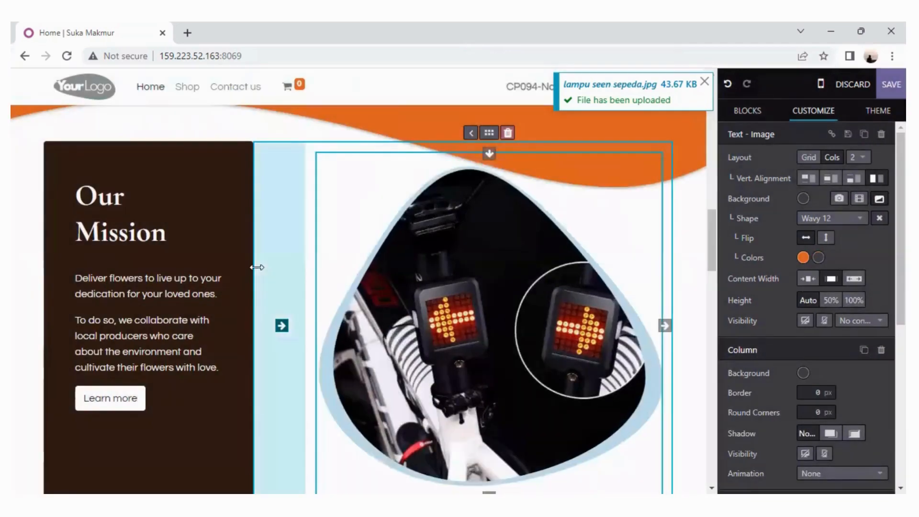
Replace the "Our Mission" heading in the dark column with "LAMPU SEN SEPDA".
{"action": "scroll", "coordinate": [304, 139], "scroll_direction": "up", "scroll_amount": 5}
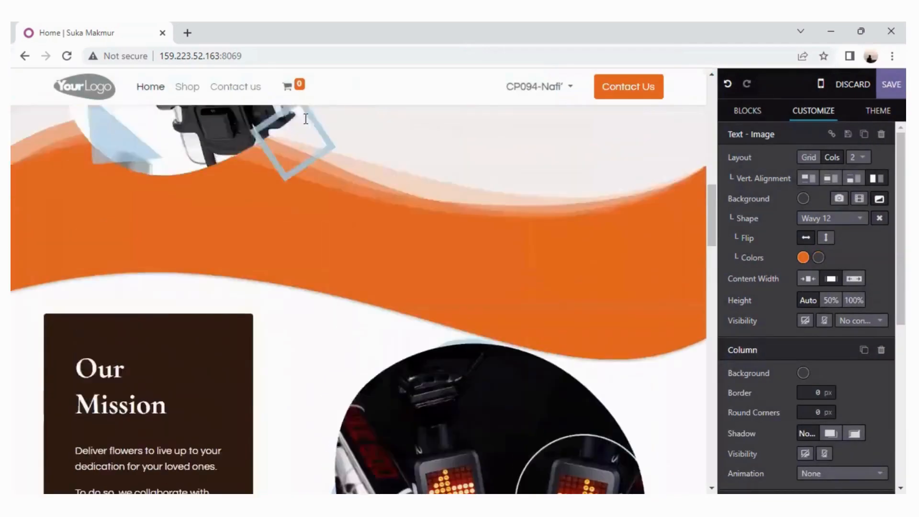
{"action": "scroll", "coordinate": [305, 119], "scroll_direction": "down", "scroll_amount": 5}
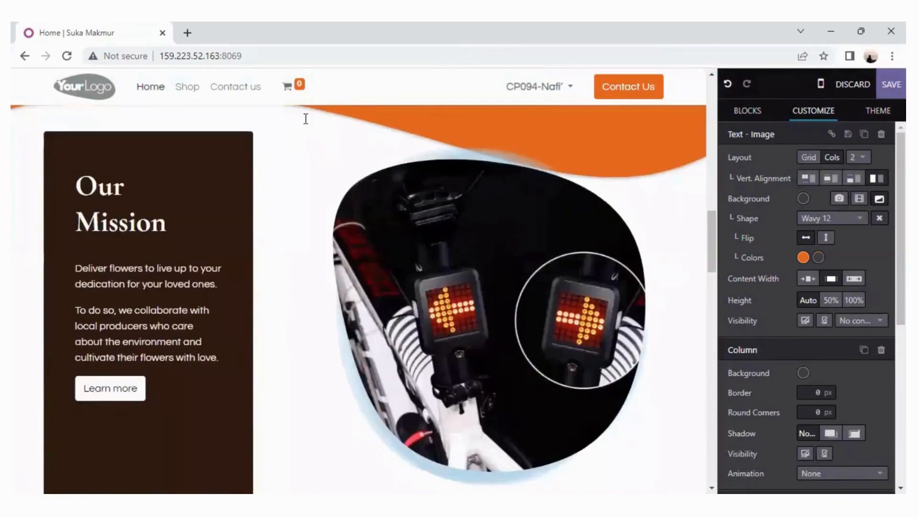
{"action": "left_click", "coordinate": [86, 187]}
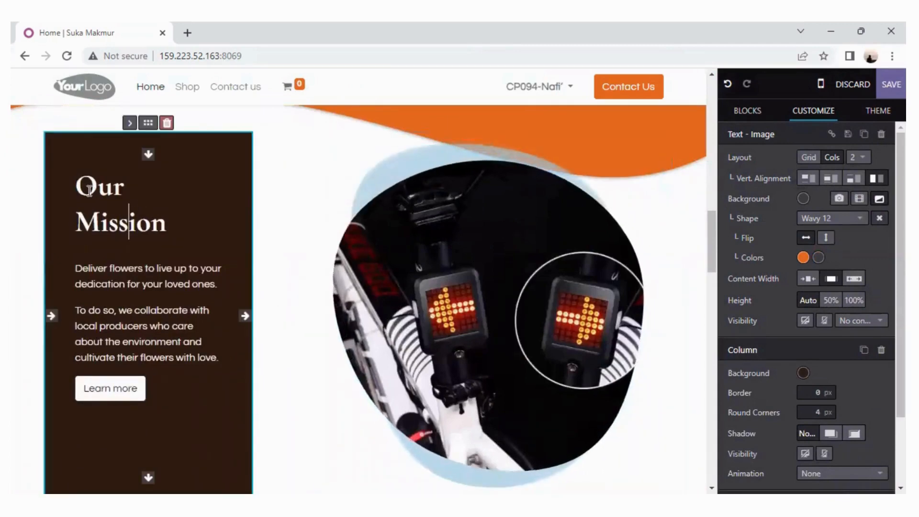
{"action": "triple_click", "coordinate": [179, 232]}
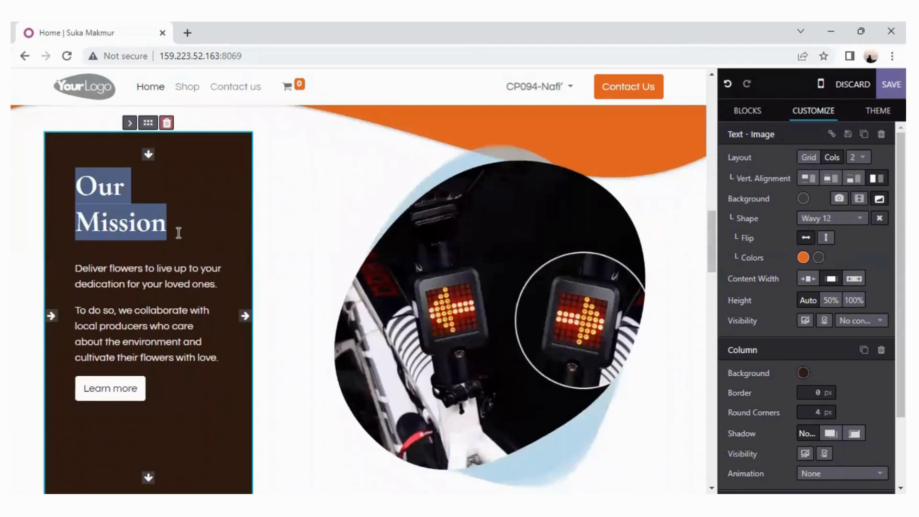
{"action": "type", "text": "L"}
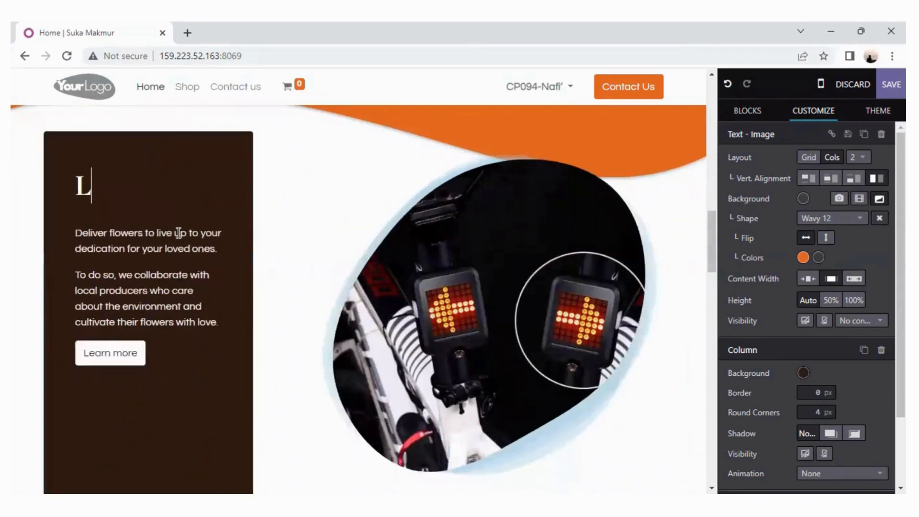
{"action": "type", "text": "AMPU SE"}
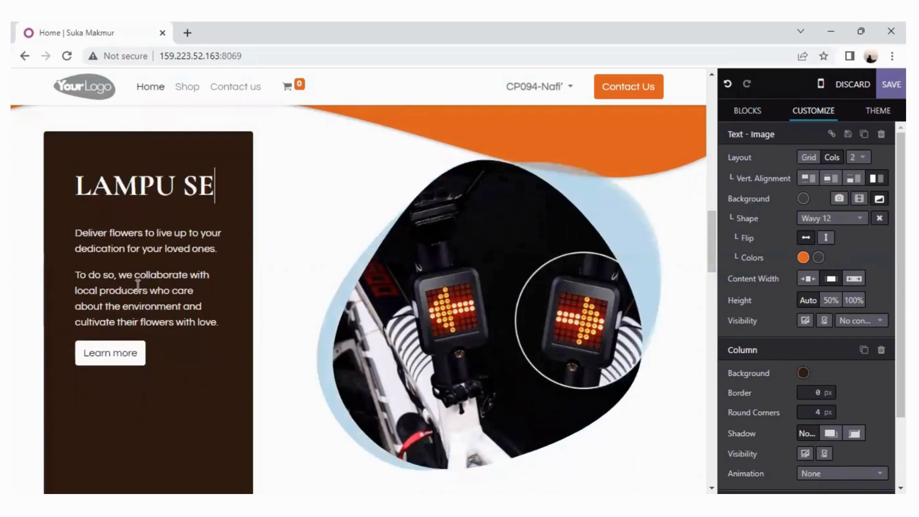
Replace both flower paragraphs below the dark column's heading with the price "RP. 100.000".
{"action": "left_click_drag", "start_coordinate": [126, 320], "coordinate": [182, 363]}
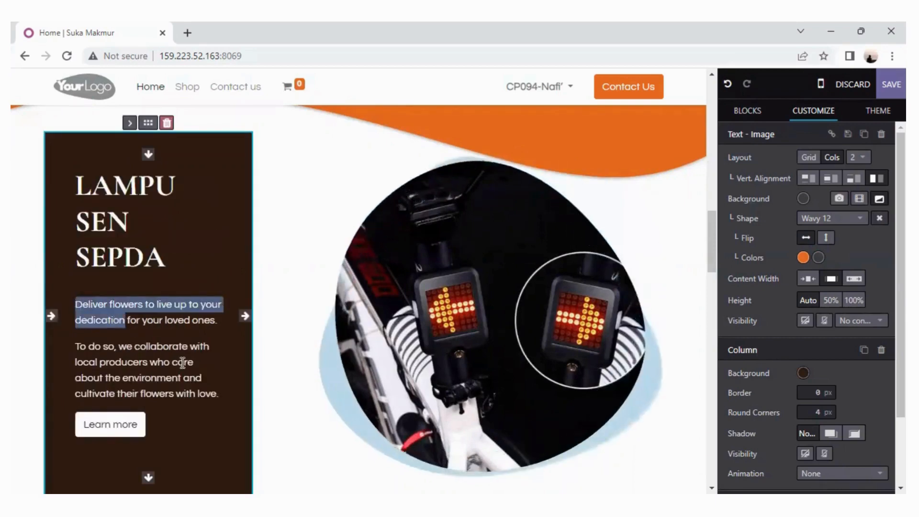
{"action": "left_click_drag", "start_coordinate": [84, 308], "coordinate": [214, 410]}
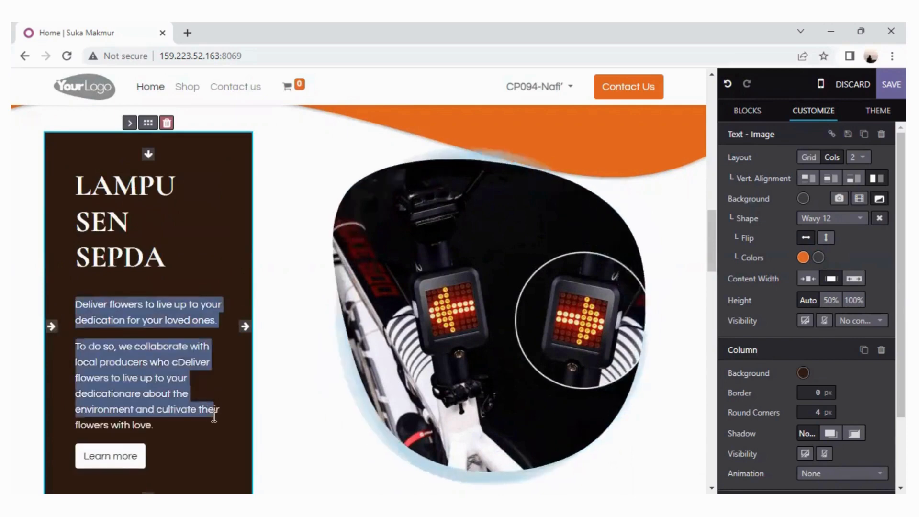
{"action": "type", "text": "R"}
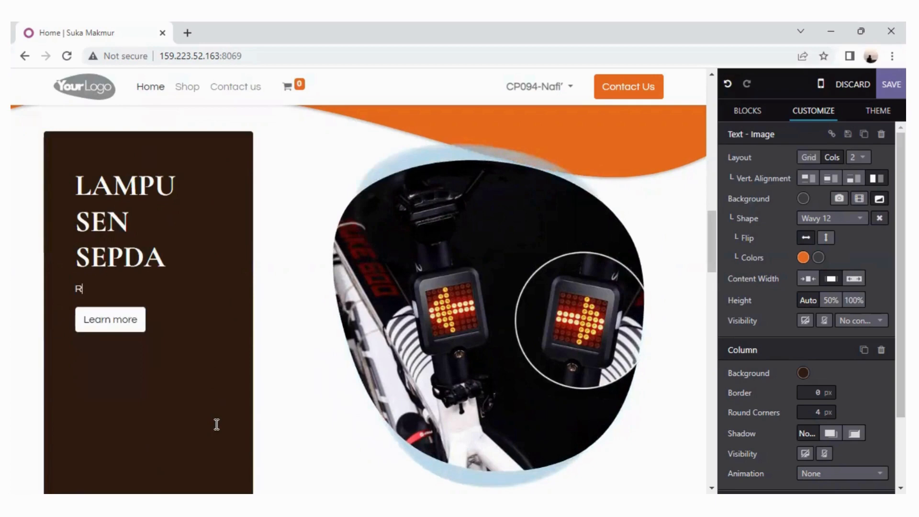
{"action": "type", "text": "P. 1"}
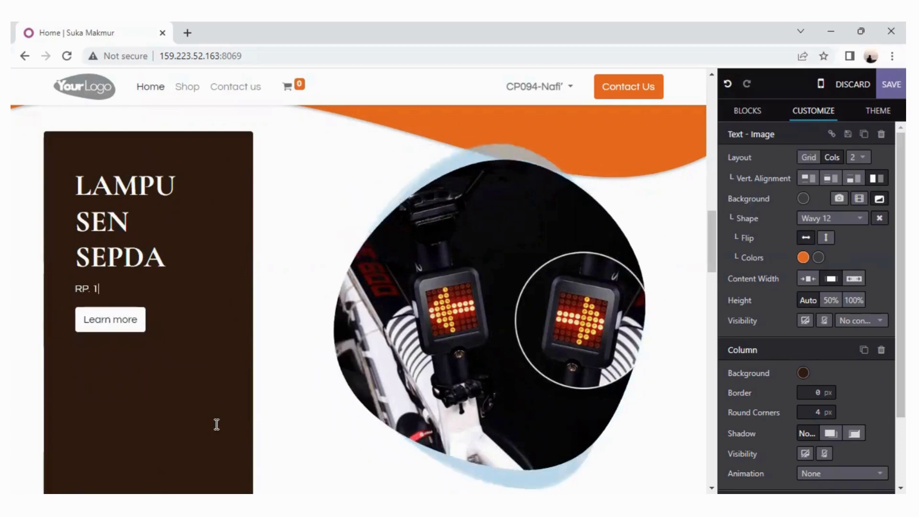
{"action": "type", "text": "00.000"}
{"action": "scroll", "coordinate": [375, 416], "scroll_direction": "down", "scroll_amount": 8}
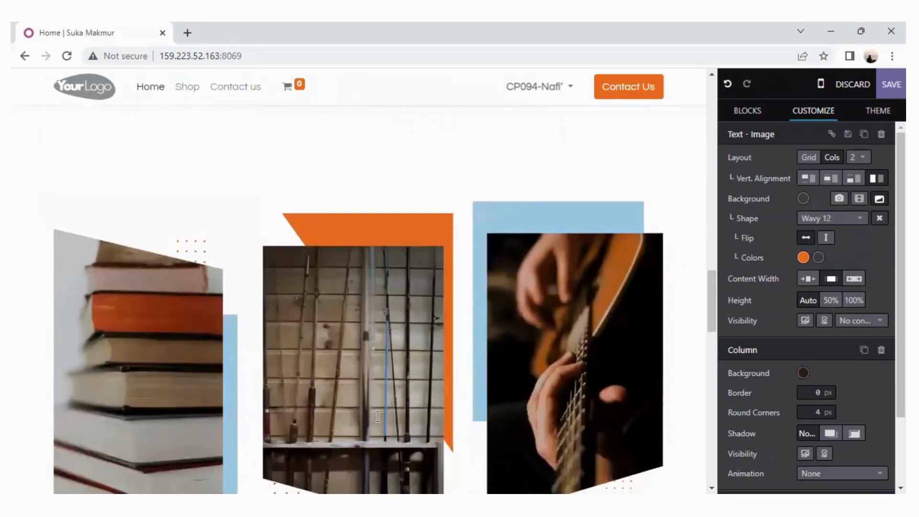
{"action": "scroll", "coordinate": [378, 417], "scroll_direction": "down", "scroll_amount": 7}
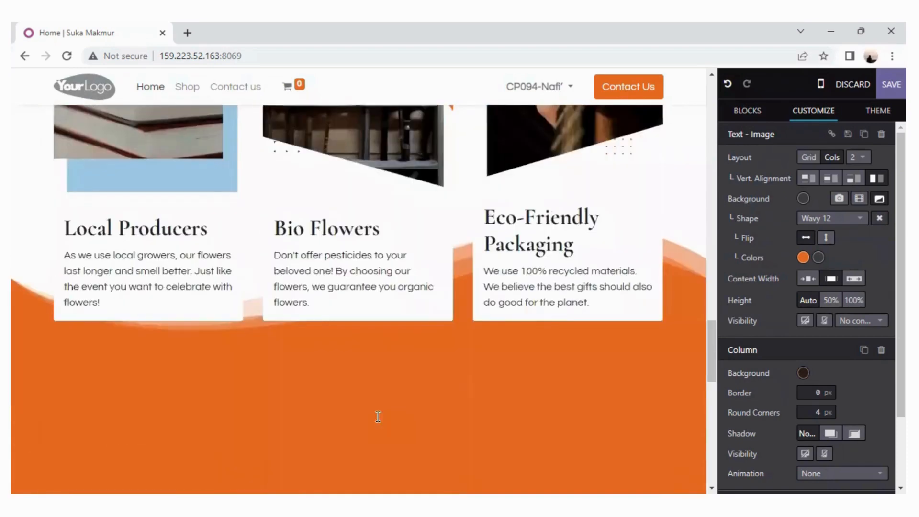
{"action": "scroll", "coordinate": [378, 416], "scroll_direction": "up", "scroll_amount": 14}
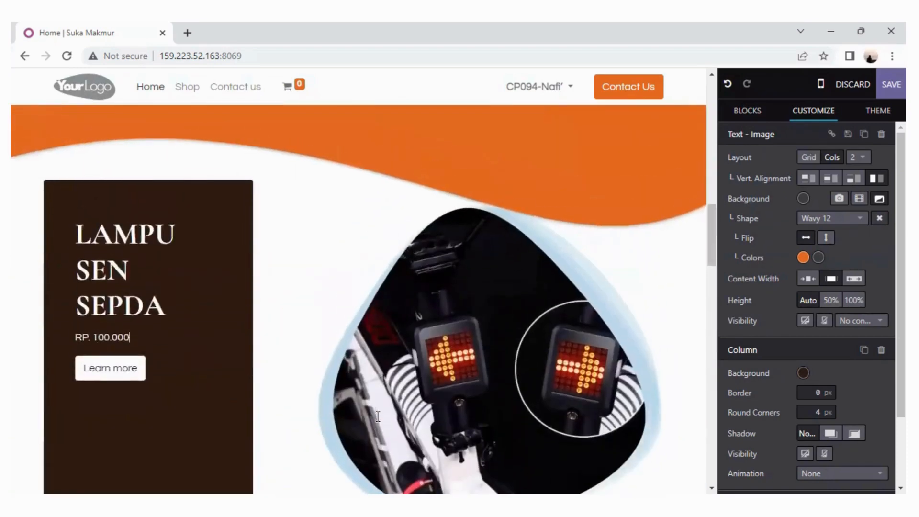
{"action": "scroll", "coordinate": [378, 417], "scroll_direction": "up", "scroll_amount": 10}
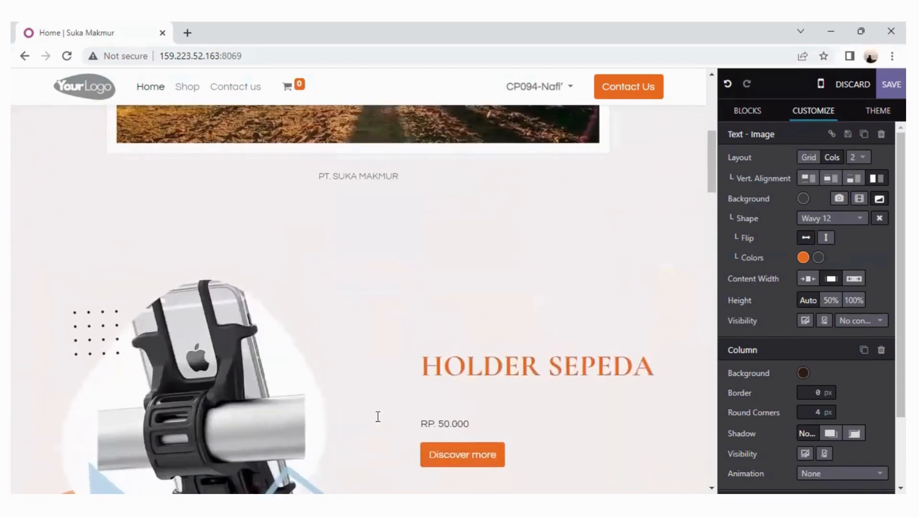
{"action": "scroll", "coordinate": [378, 416], "scroll_direction": "up", "scroll_amount": 8}
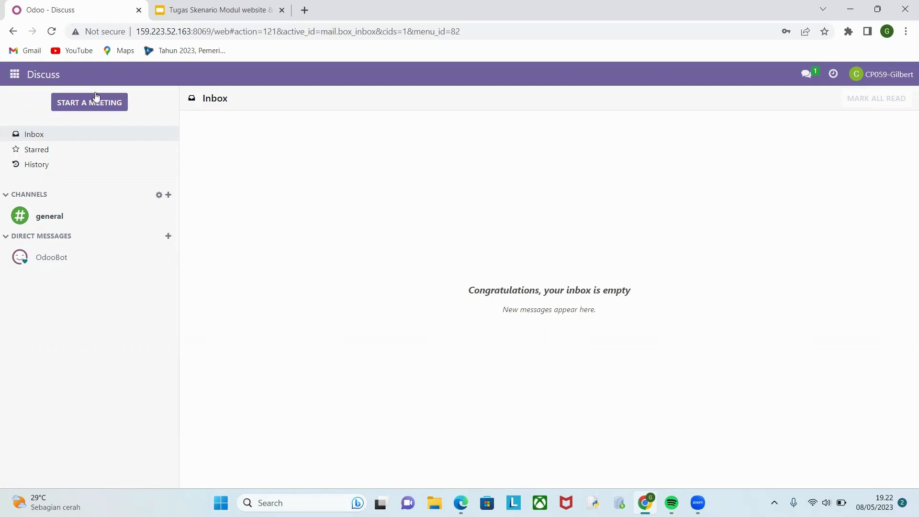
Go to the Website app and open its eCommerce product list.
{"action": "left_click", "coordinate": [11, 82]}
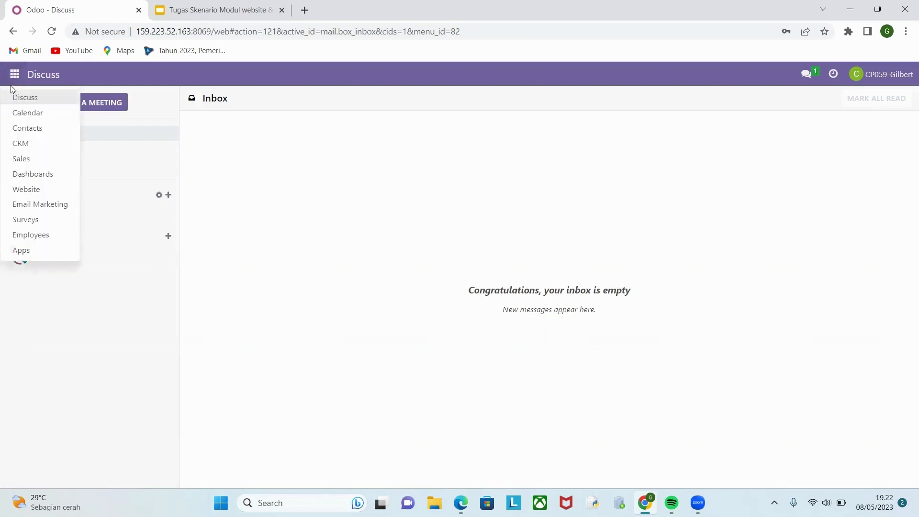
{"action": "left_click", "coordinate": [31, 193]}
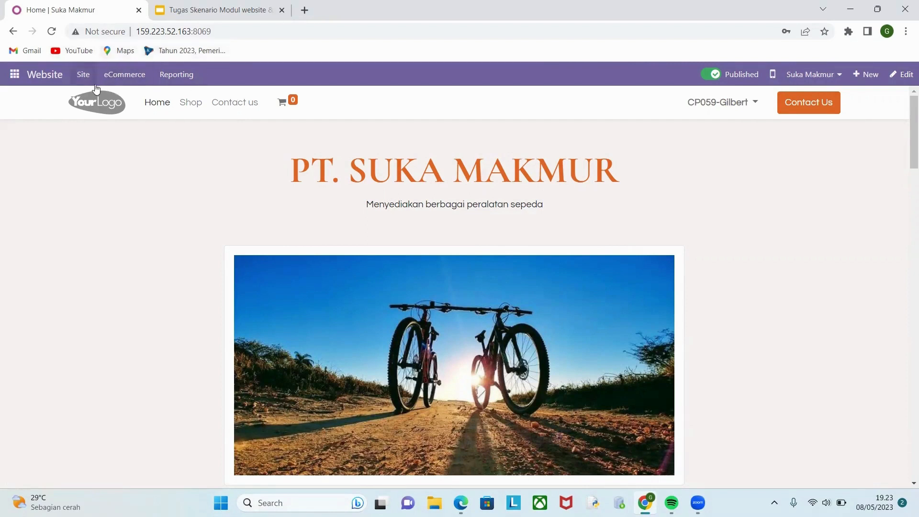
{"action": "left_click", "coordinate": [130, 77]}
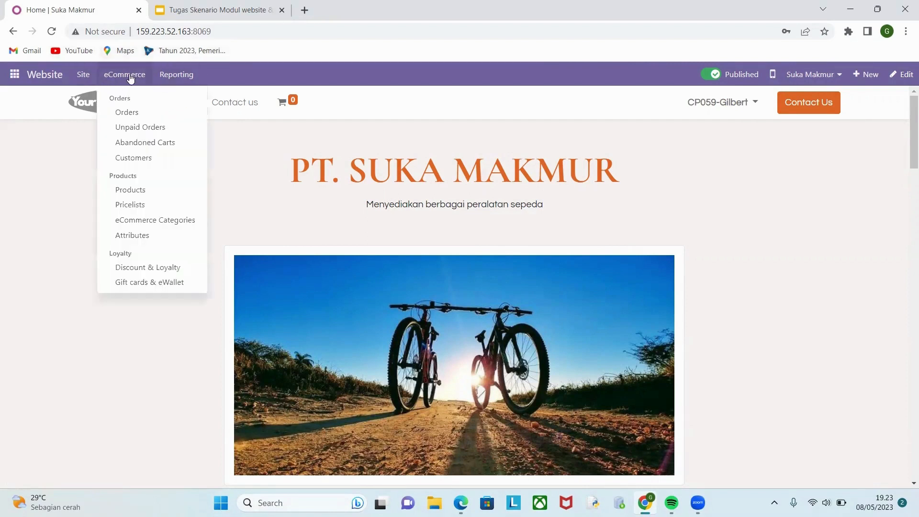
{"action": "left_click", "coordinate": [137, 191]}
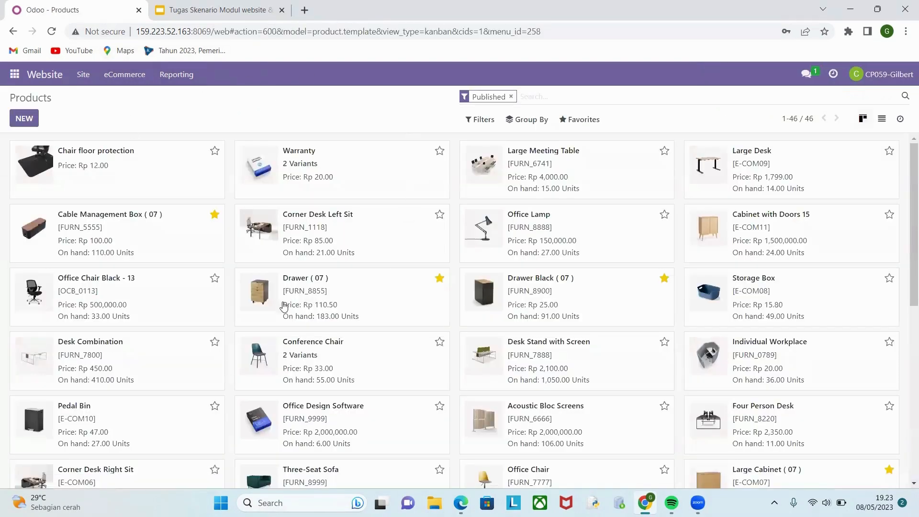
Create a new product named "Helm Sepeda" in the eCommerce product list.
{"action": "left_click", "coordinate": [24, 118]}
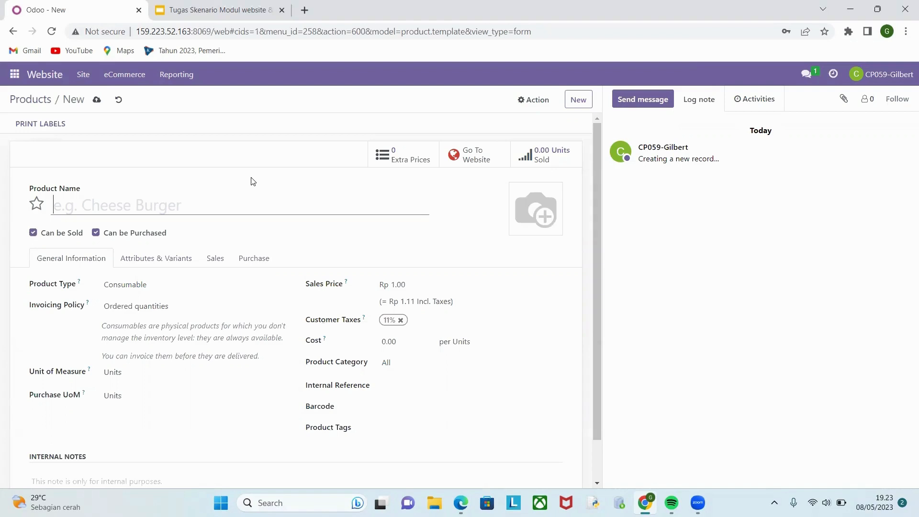
{"action": "type", "text": "H"}
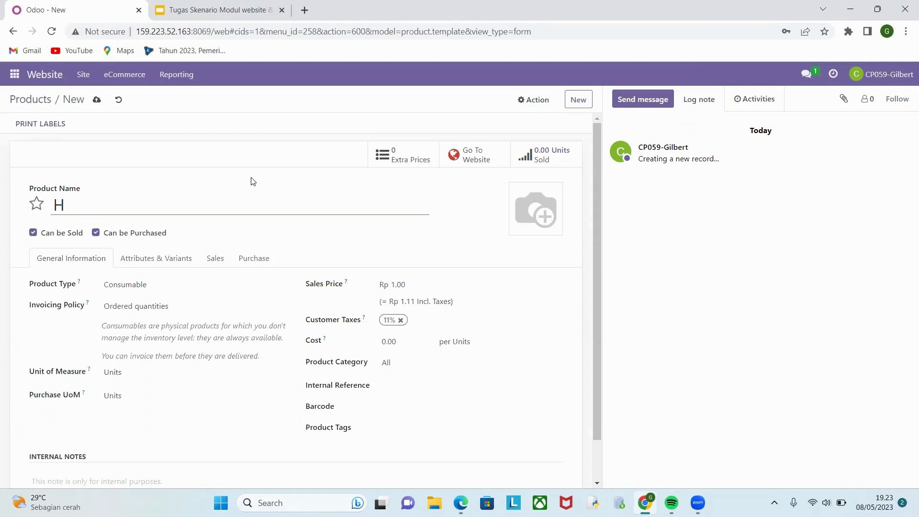
{"action": "type", "text": "elm Ped"}
{"action": "key", "text": "BackSpace"}
{"action": "key", "text": "BackSpace"}
{"action": "key", "text": "BackSpace"}
{"action": "key", "text": "BackSpace"}
{"action": "type", "text": "Sepeda"}
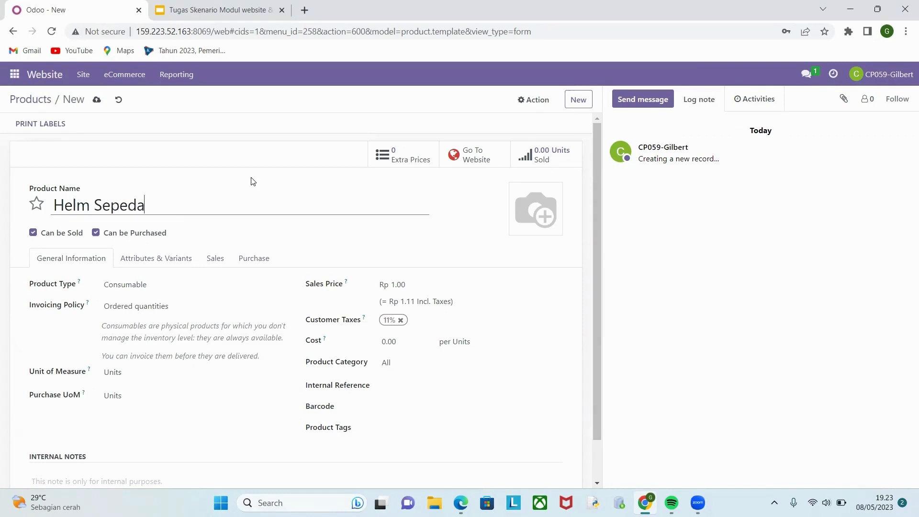
Upload "WhatsApp Image 2023-05-08 at 19.04.55" from the Downloads folder as the product's picture.
{"action": "left_click", "coordinate": [538, 217]}
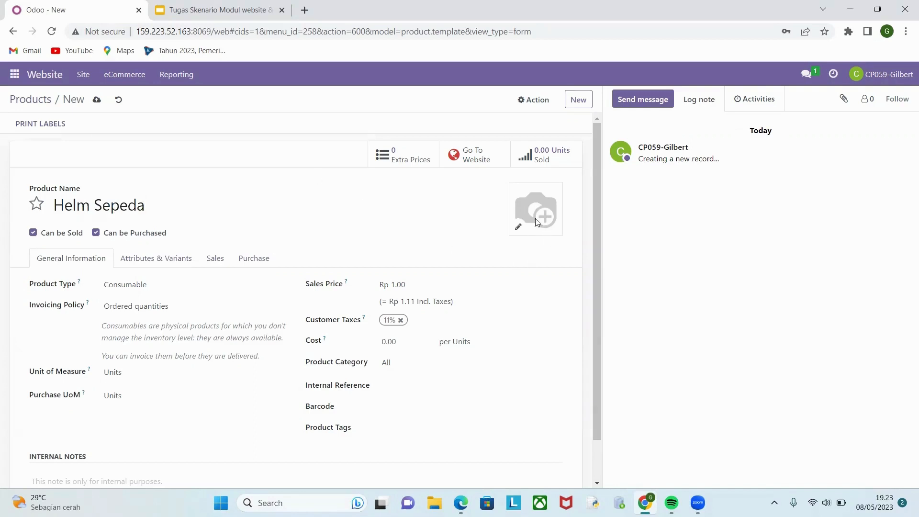
{"action": "left_click", "coordinate": [517, 227]}
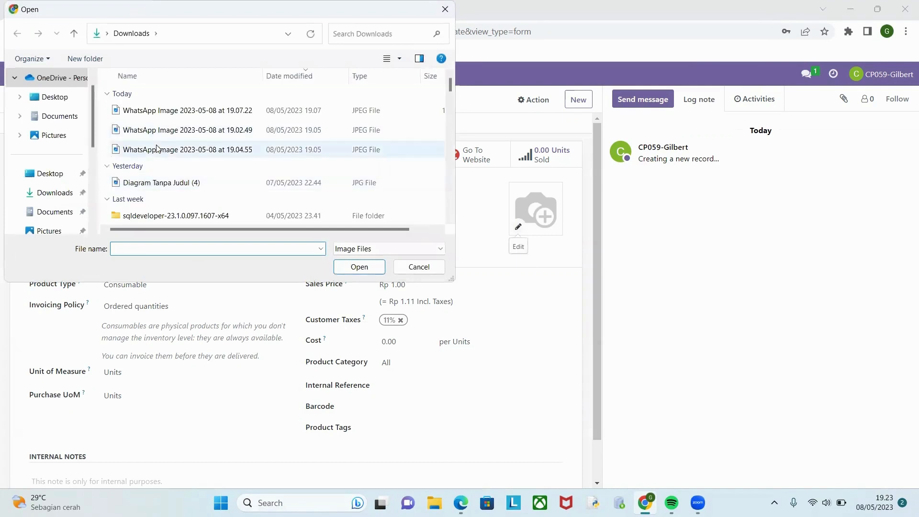
{"action": "double_click", "coordinate": [159, 150]}
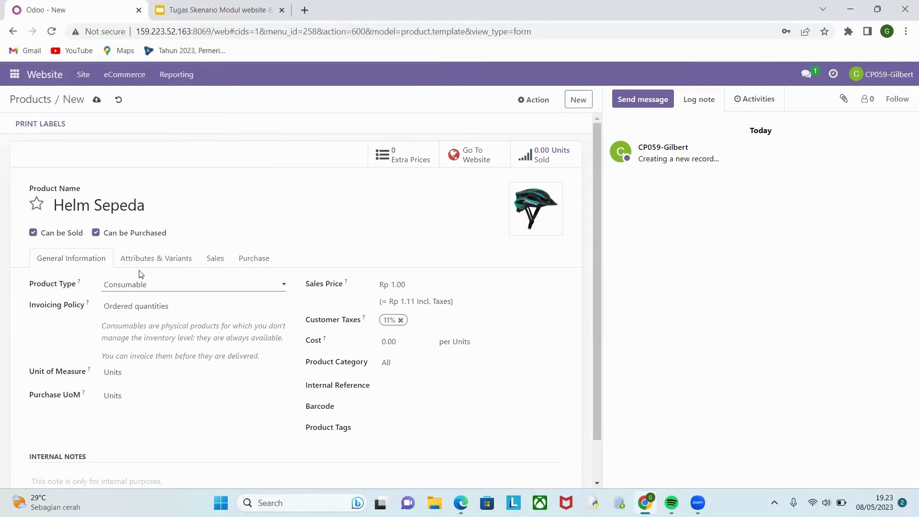
Set the product type to Storable Product and the invoicing policy to Ordered quantities.
{"action": "scroll", "coordinate": [207, 316], "scroll_direction": "down", "scroll_amount": 1}
{"action": "scroll", "coordinate": [207, 315], "scroll_direction": "down", "scroll_amount": 1}
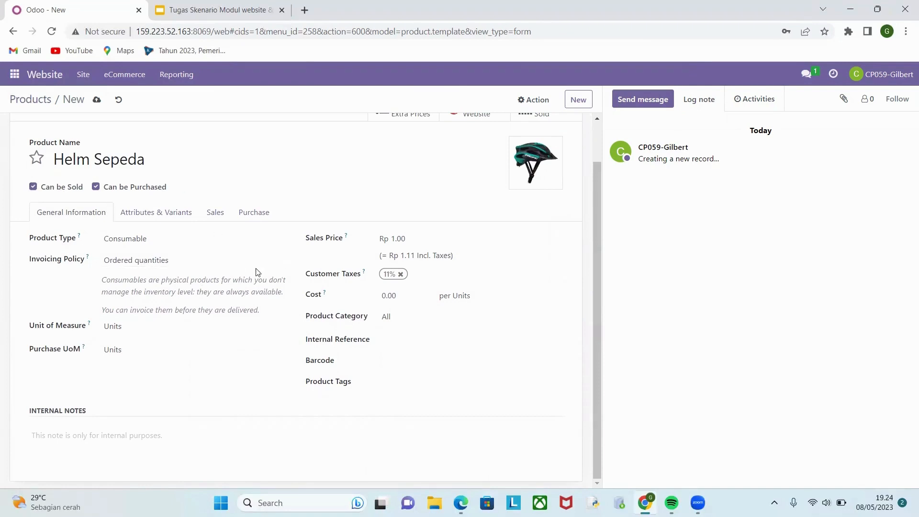
{"action": "left_click", "coordinate": [154, 242]}
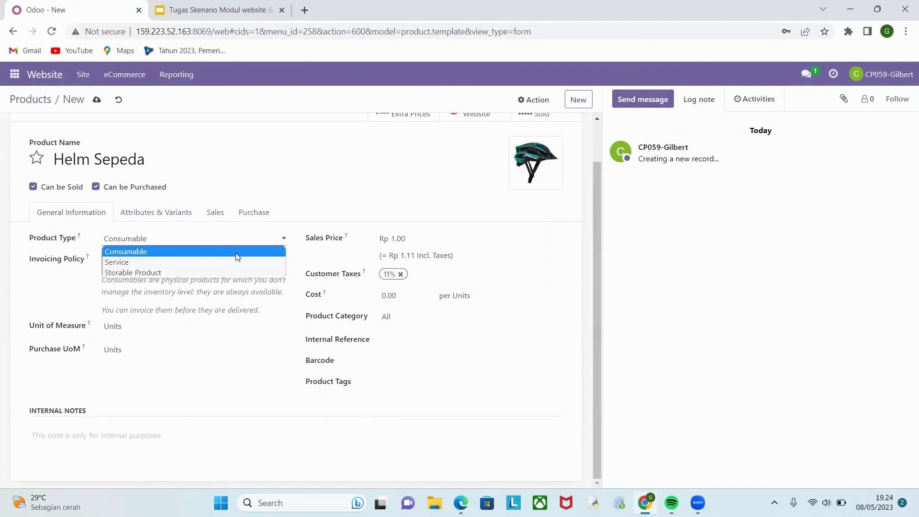
{"action": "left_click", "coordinate": [209, 273]}
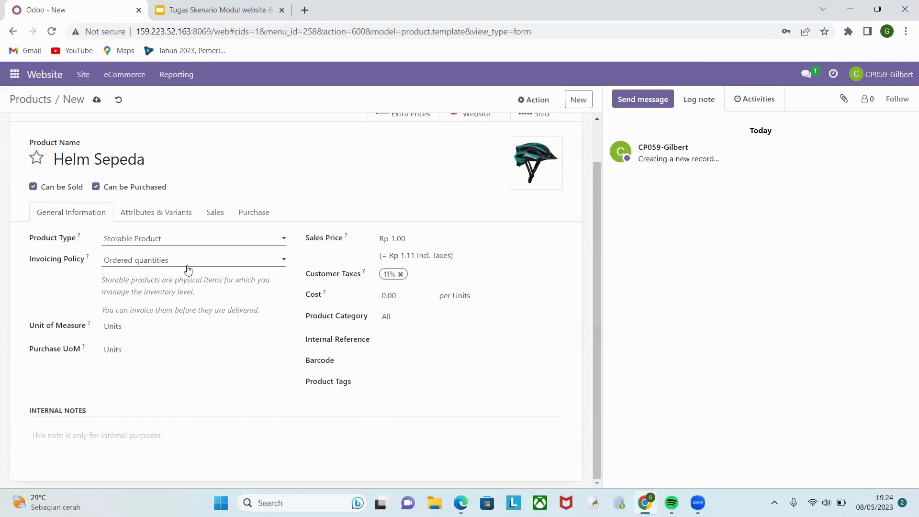
{"action": "left_click", "coordinate": [188, 267]}
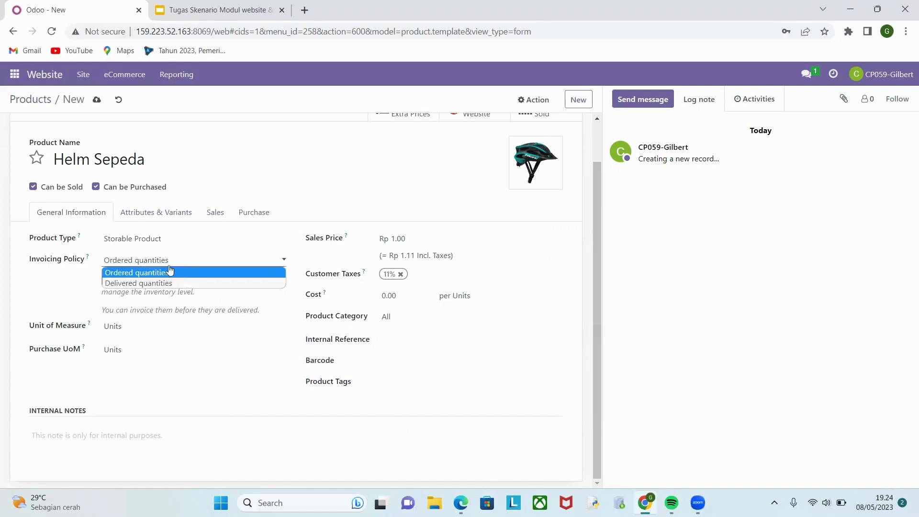
{"action": "left_click", "coordinate": [68, 291]}
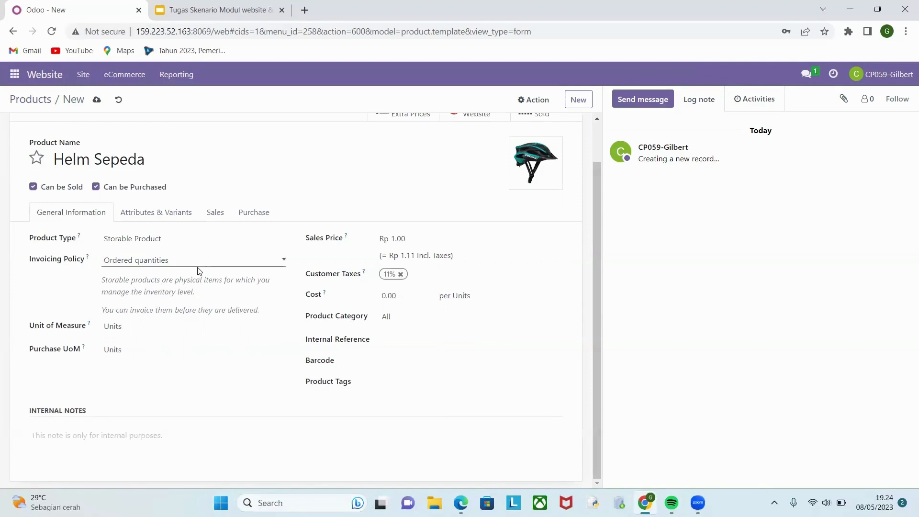
{"action": "left_click", "coordinate": [199, 268]}
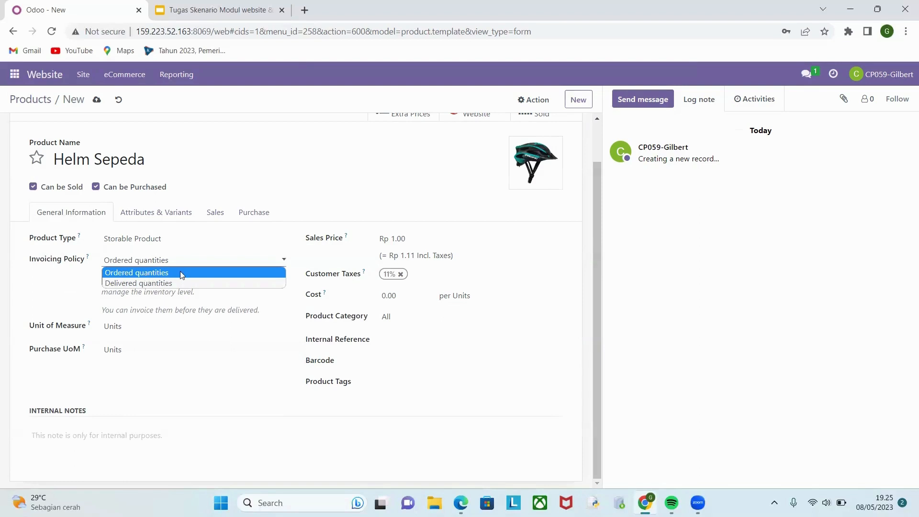
{"action": "left_click", "coordinate": [144, 272]}
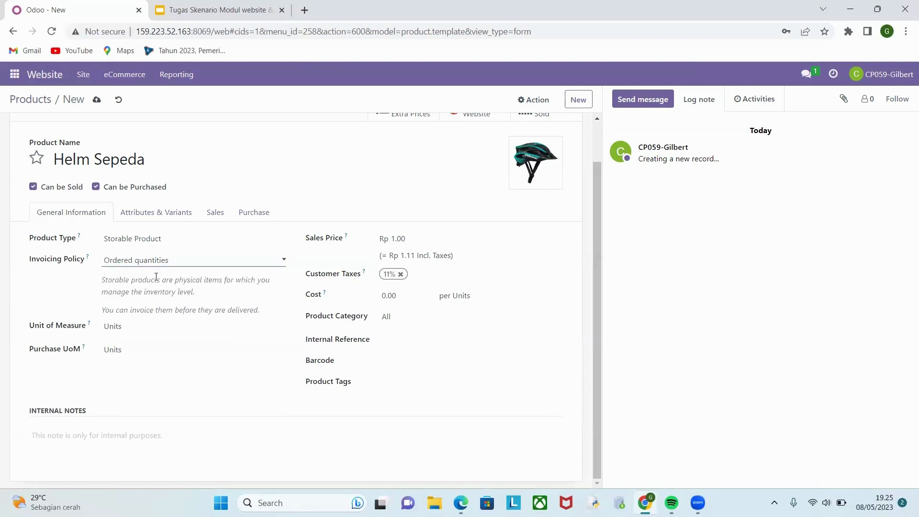
{"action": "left_click", "coordinate": [140, 323]}
{"action": "left_click", "coordinate": [61, 306]}
Set the product's sales price to Rp 75,000 and its product category to All.
{"action": "left_click", "coordinate": [402, 239]}
{"action": "left_click_drag", "start_coordinate": [412, 238], "coordinate": [395, 238]}
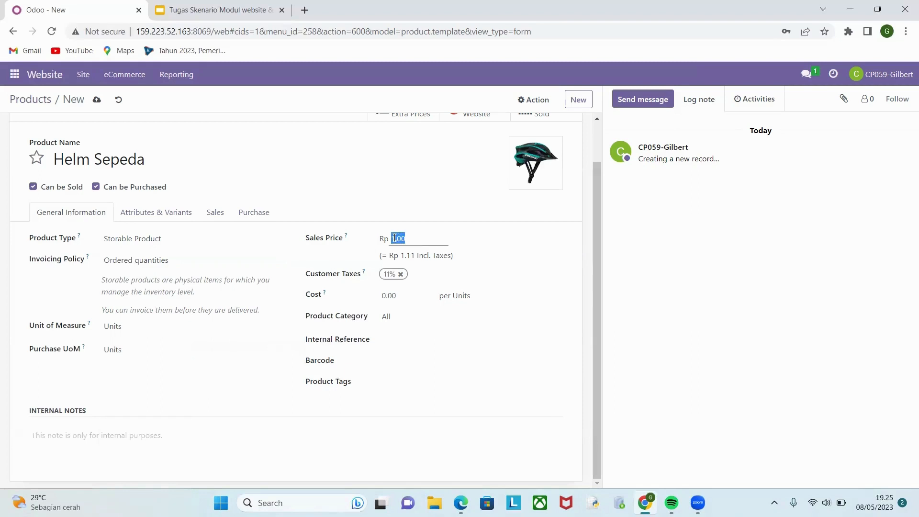
{"action": "key", "text": "BackSpace"}
{"action": "type", "text": "75000"}
{"action": "left_click", "coordinate": [513, 263]}
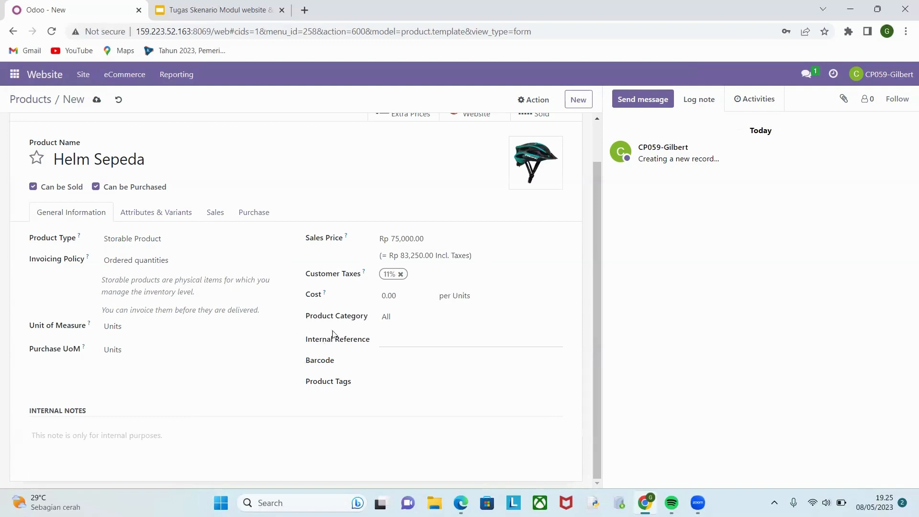
{"action": "left_click", "coordinate": [408, 298]}
{"action": "left_click", "coordinate": [415, 316]}
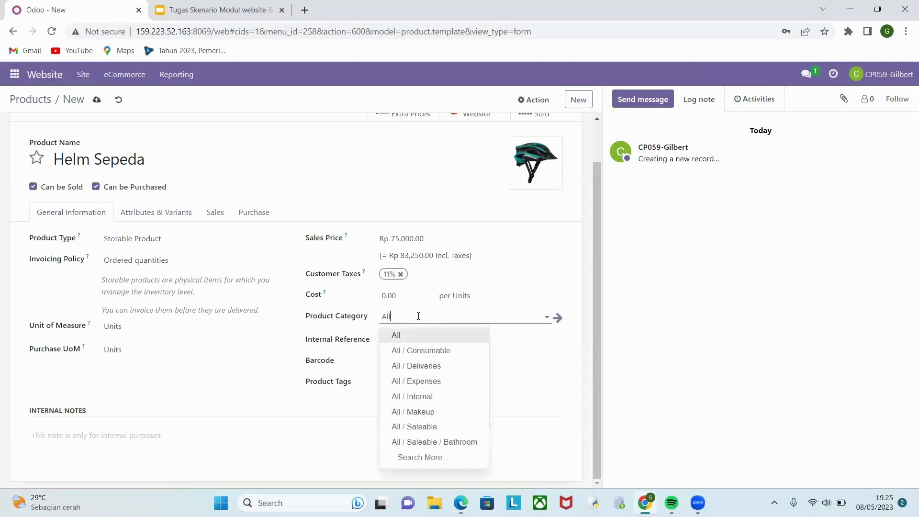
{"action": "left_click", "coordinate": [414, 338]}
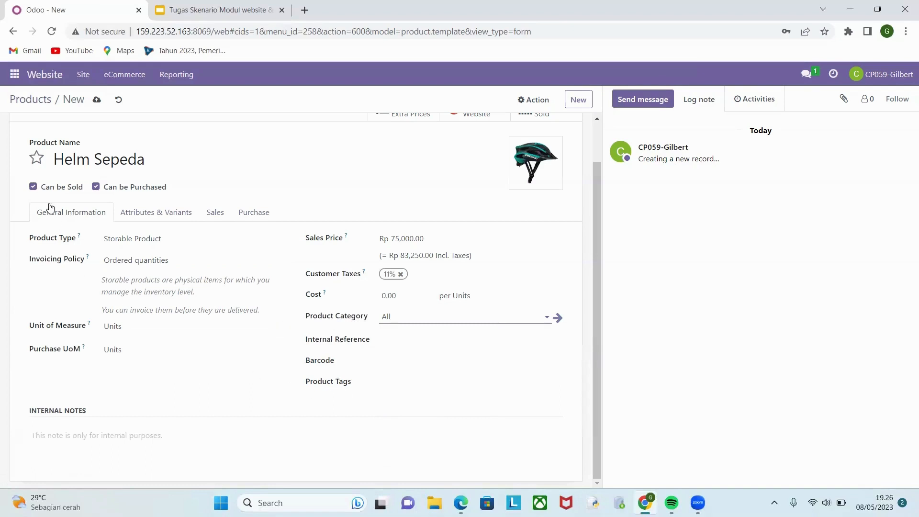
Add a Color attribute with the values Black and White to the product's variants, and save the product.
{"action": "left_click", "coordinate": [158, 213]}
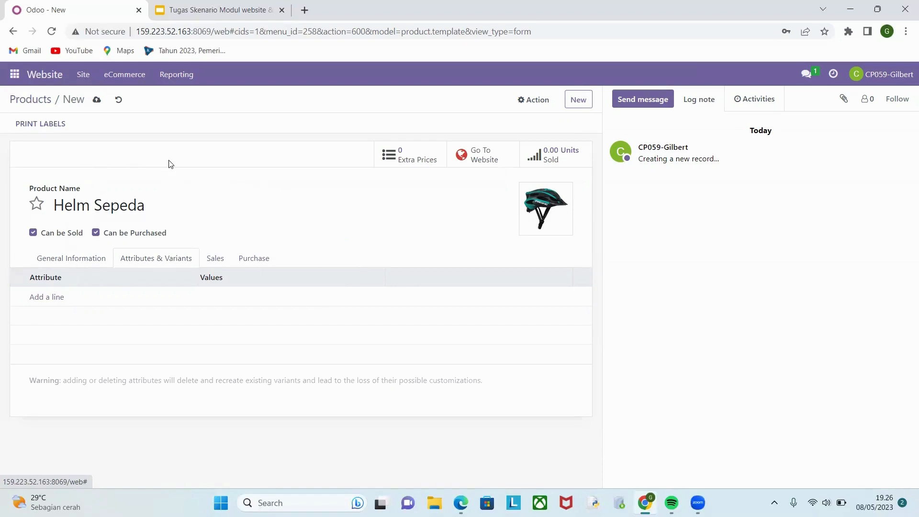
{"action": "left_click", "coordinate": [55, 301]}
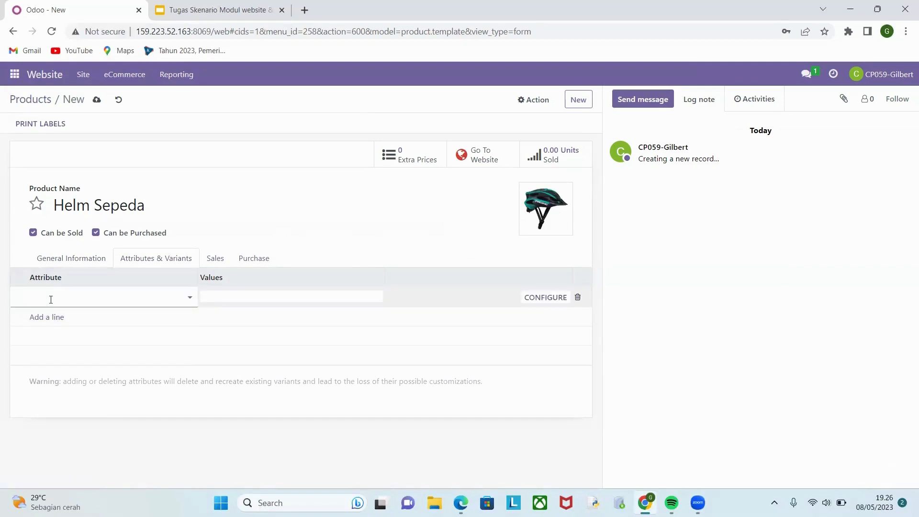
{"action": "type", "text": "Col"}
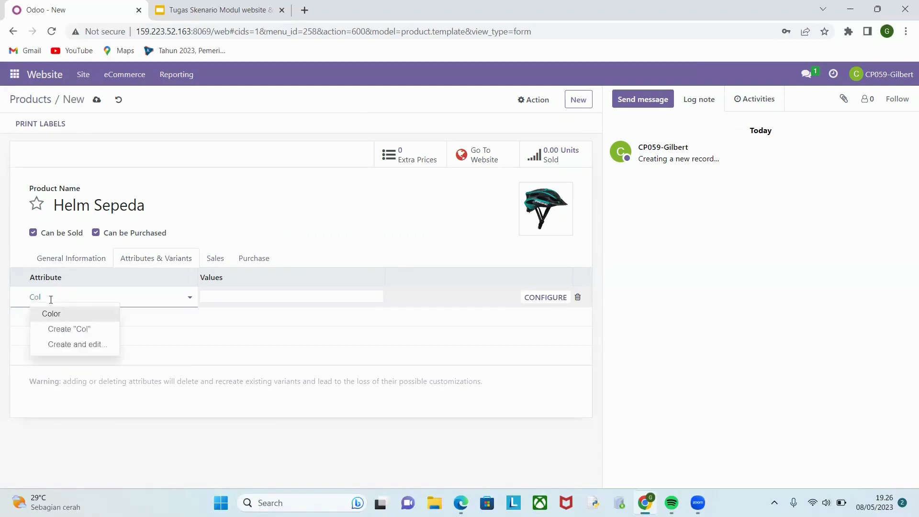
{"action": "left_click", "coordinate": [58, 314]}
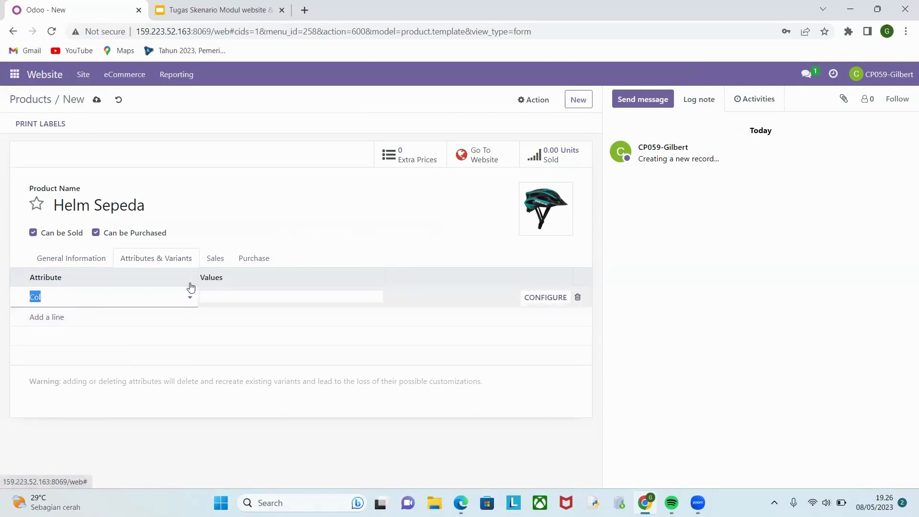
{"action": "left_click", "coordinate": [248, 302]}
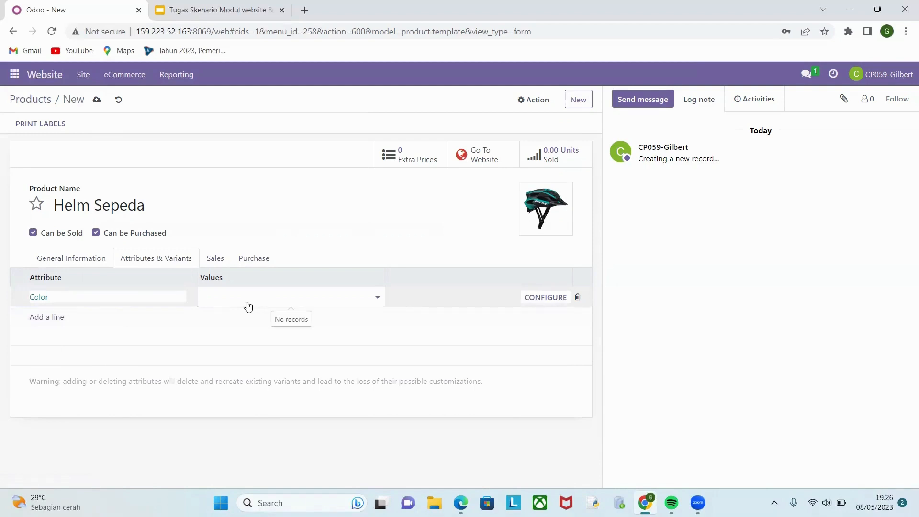
{"action": "type", "text": "blac"}
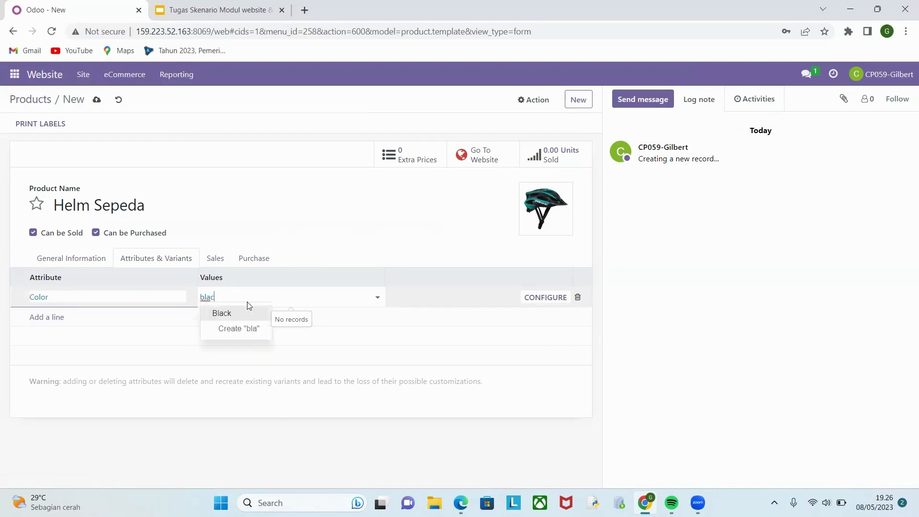
{"action": "type", "text": "k"}
{"action": "left_click", "coordinate": [239, 314]}
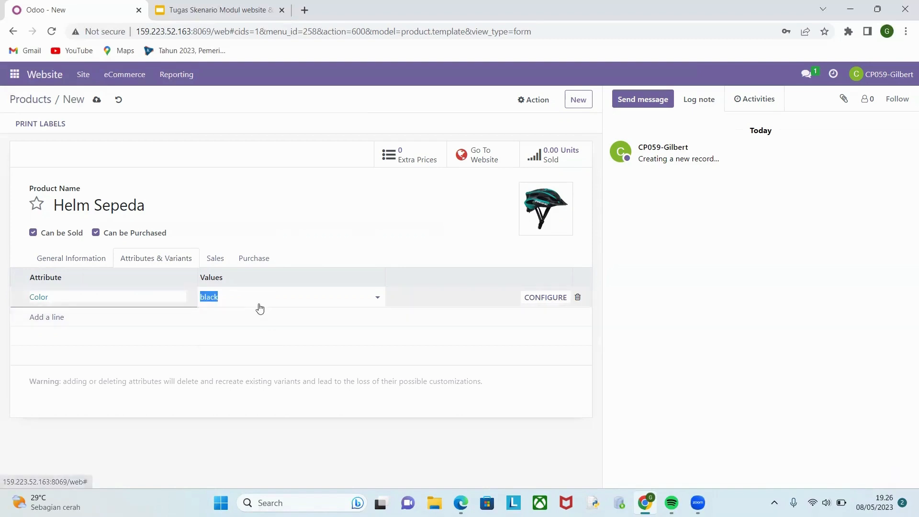
{"action": "left_click", "coordinate": [250, 298]}
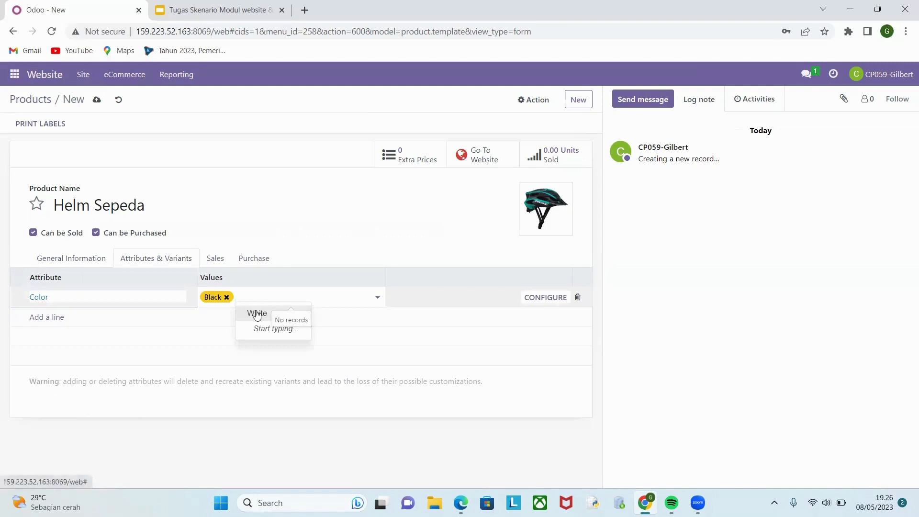
{"action": "left_click", "coordinate": [257, 314]}
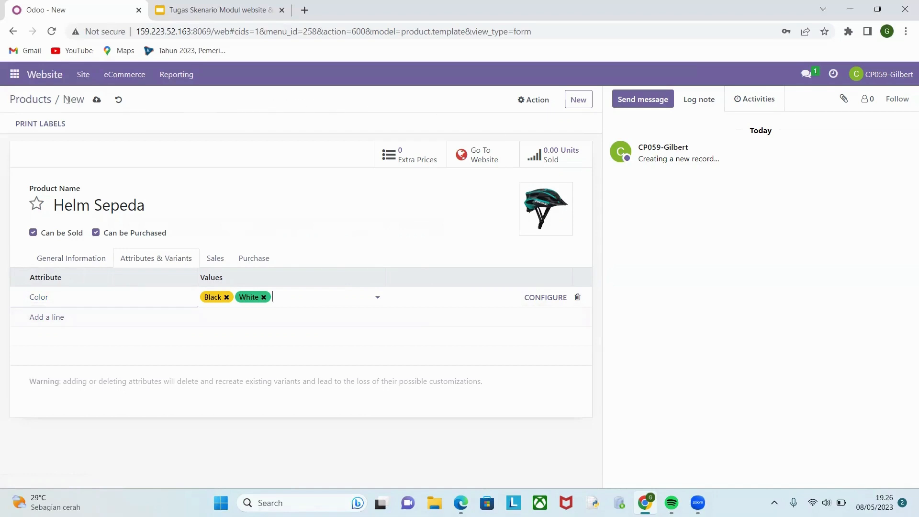
{"action": "left_click", "coordinate": [97, 101]}
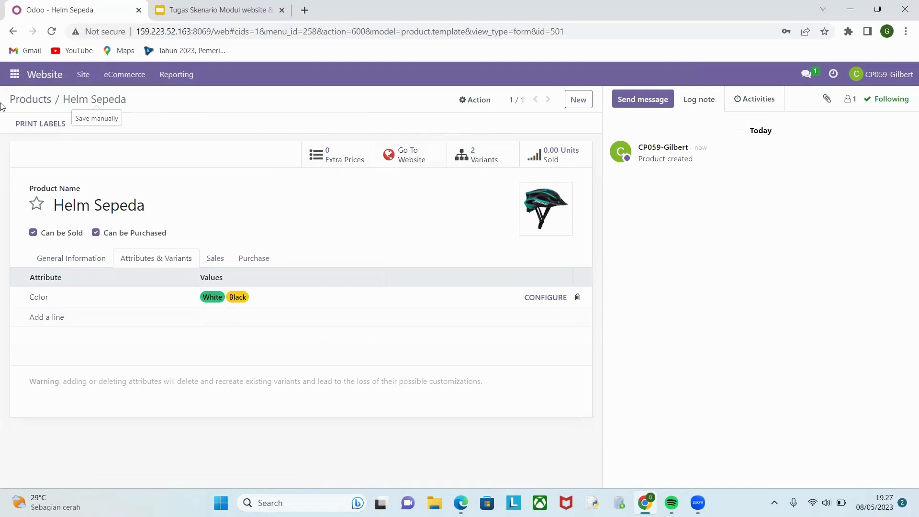
Return to the eCommerce product list, remove the Published filter and search the products for "helm".
{"action": "left_click", "coordinate": [121, 75]}
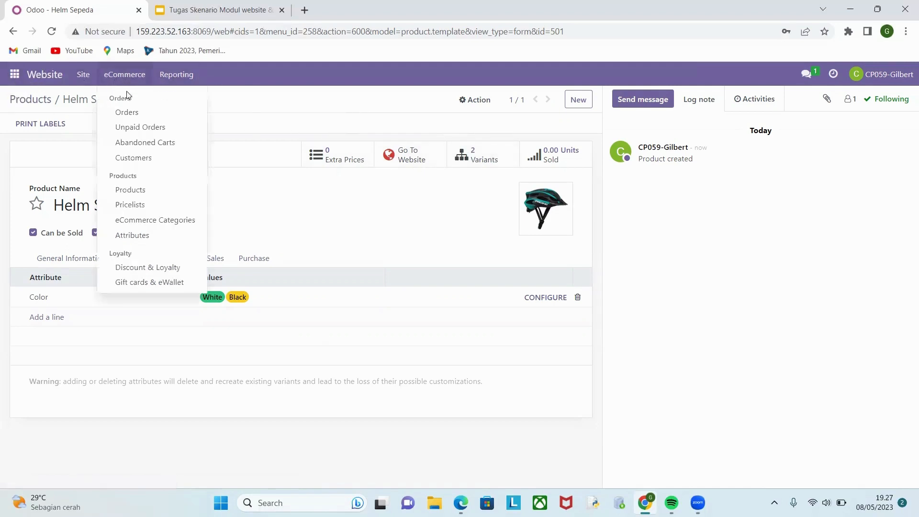
{"action": "left_click", "coordinate": [130, 190]}
{"action": "scroll", "coordinate": [359, 287], "scroll_direction": "down", "scroll_amount": 5}
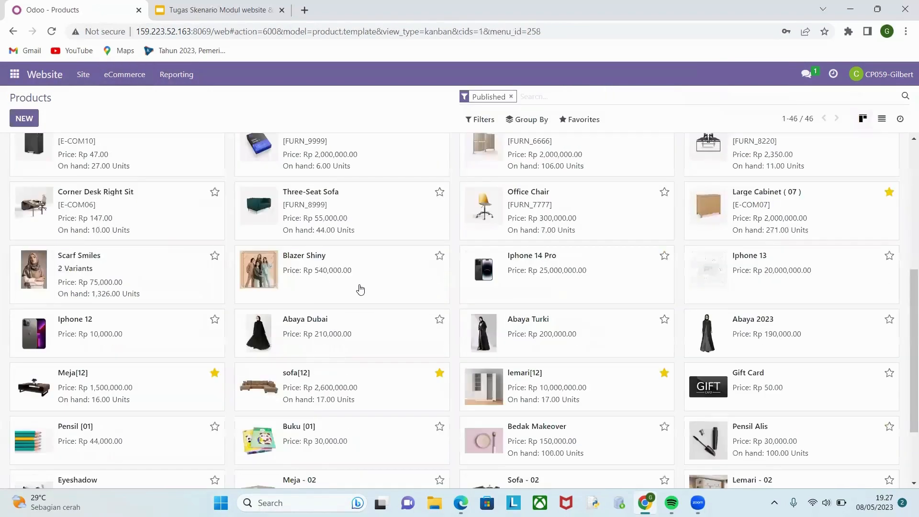
{"action": "left_click", "coordinate": [510, 96]}
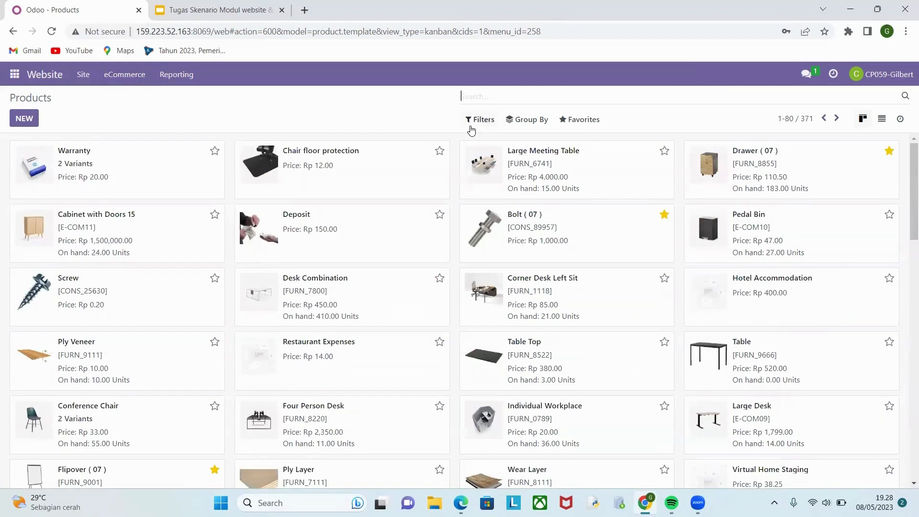
{"action": "type", "text": "helm"}
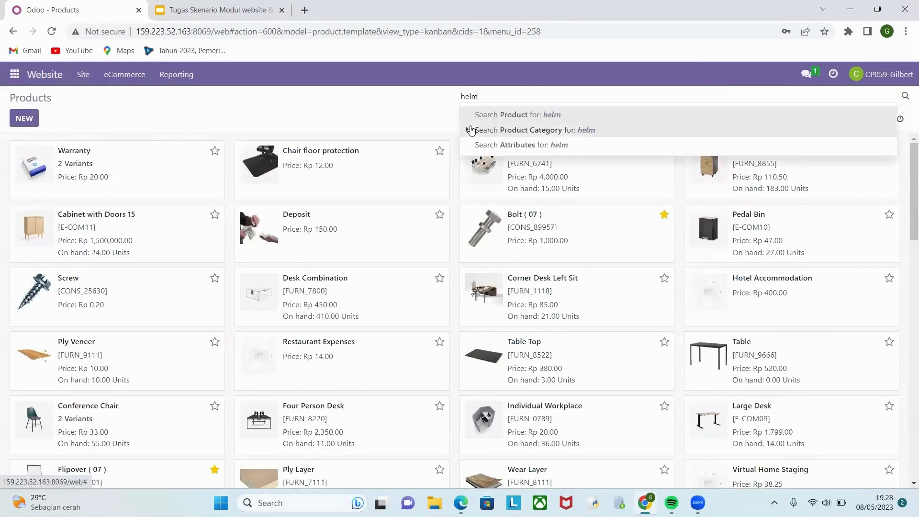
{"action": "key", "text": "Return"}
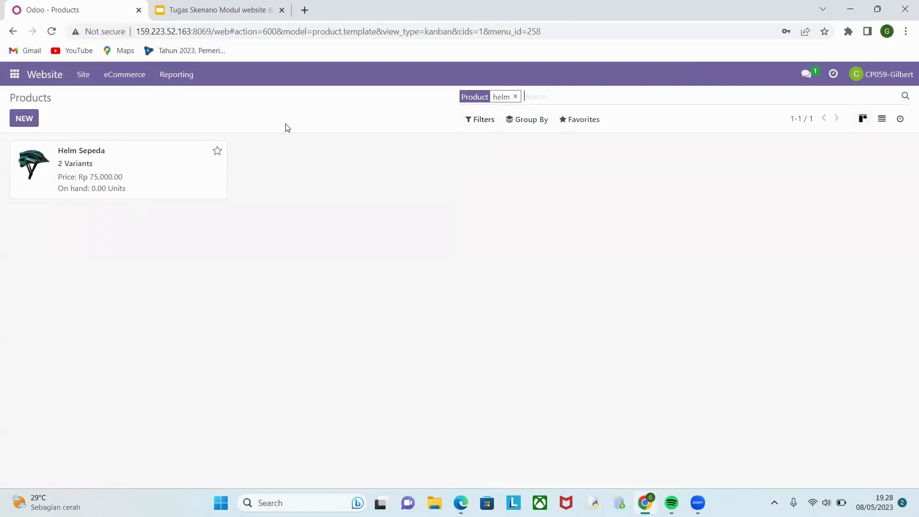
Mark the Helm Sepeda product as a favorite and open its record.
{"action": "left_click", "coordinate": [216, 152]}
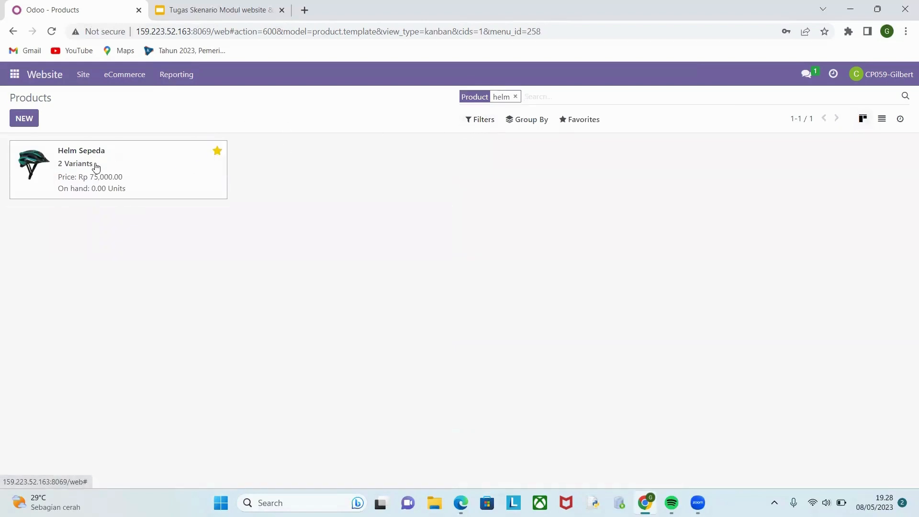
{"action": "double_click", "coordinate": [103, 178]}
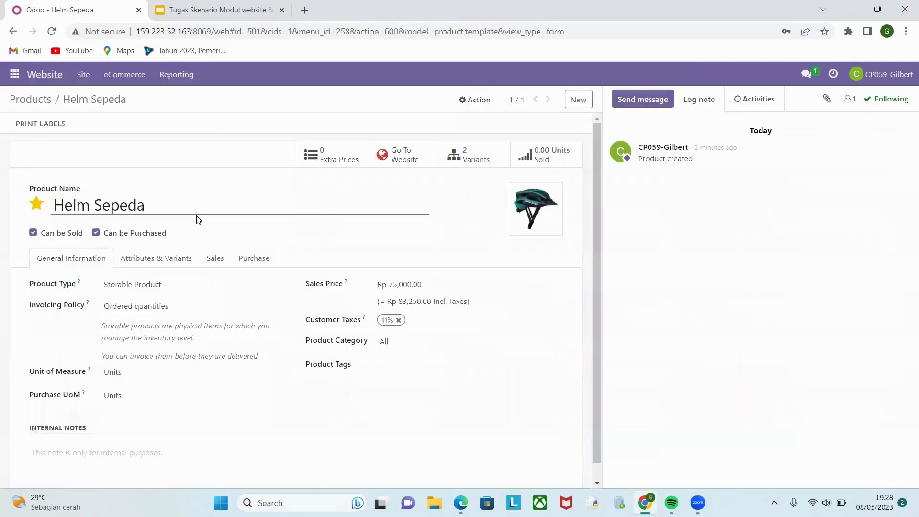
{"action": "left_click", "coordinate": [119, 75]}
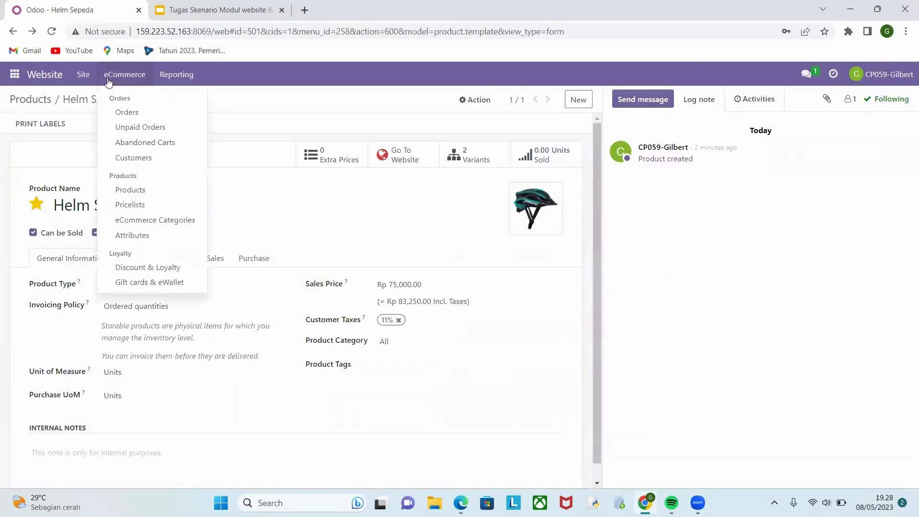
Create a new product named Pompa Sepeda.
{"action": "left_click", "coordinate": [576, 99]}
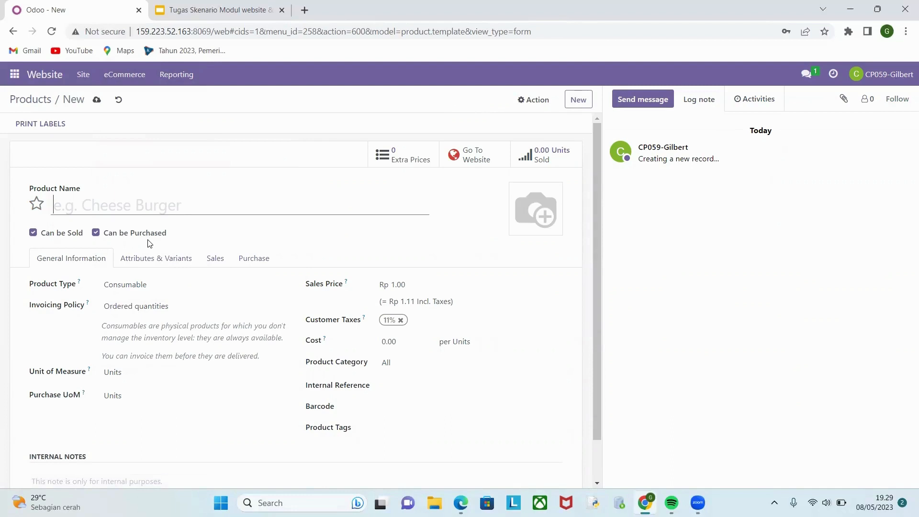
{"action": "type", "text": "P"}
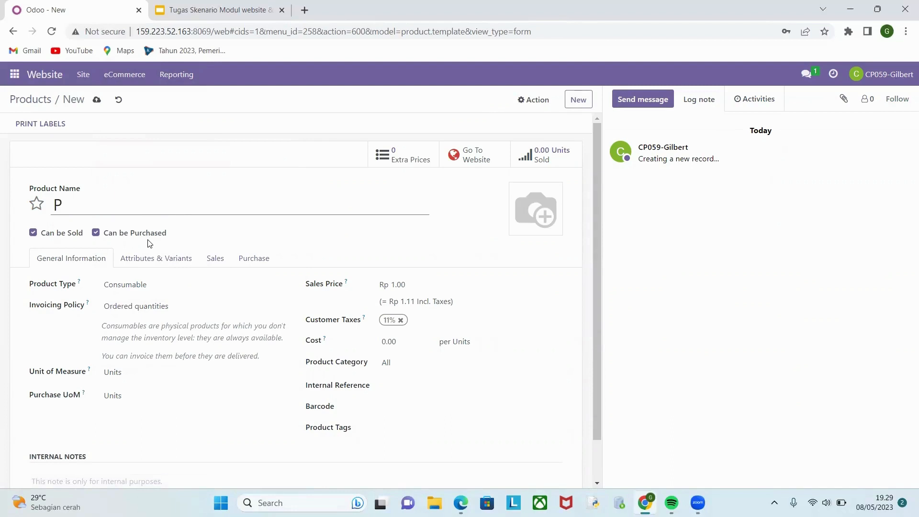
{"action": "type", "text": "ompa Sepeda"}
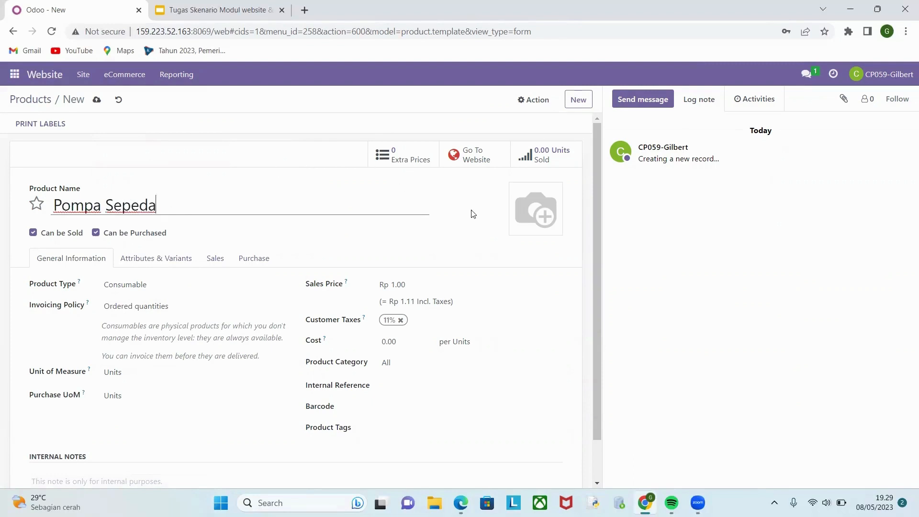
Upload the bicycle pump picture from the Downloads folder as the product's image.
{"action": "left_click", "coordinate": [512, 218]}
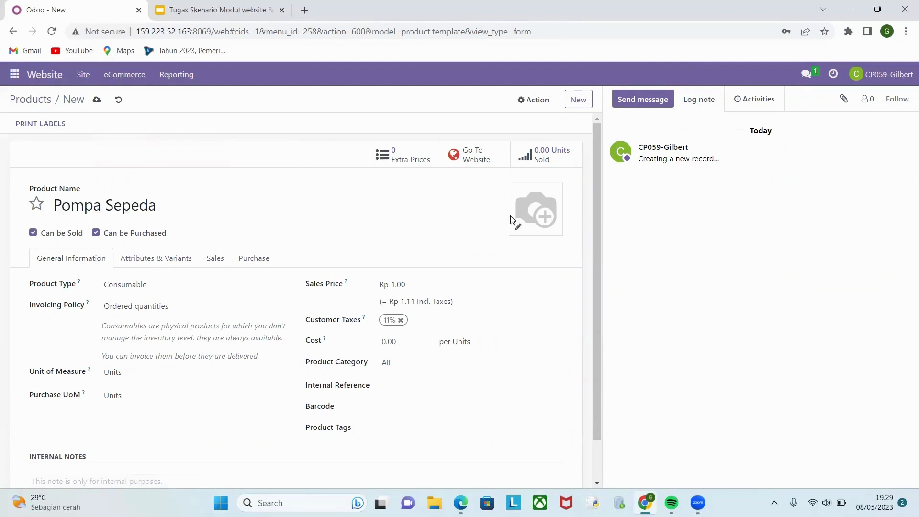
{"action": "left_click", "coordinate": [518, 227]}
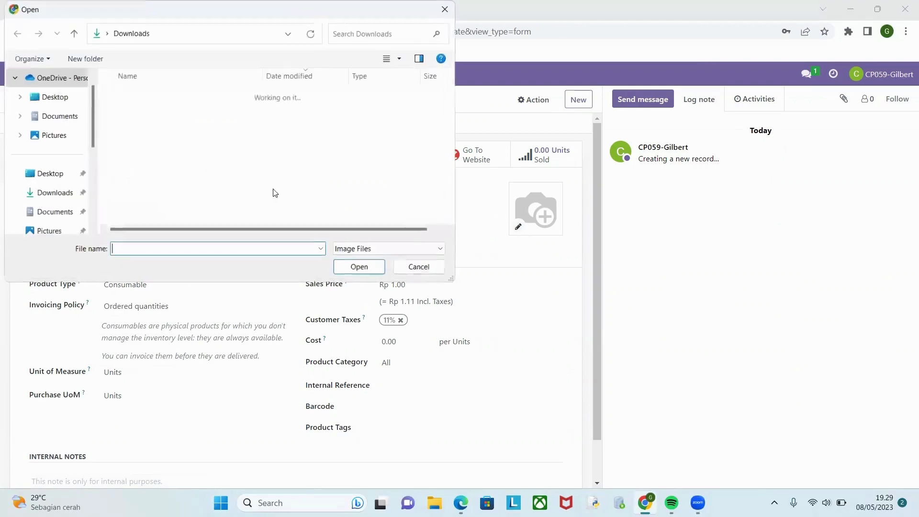
{"action": "left_click", "coordinate": [168, 137]}
{"action": "double_click", "coordinate": [169, 138]}
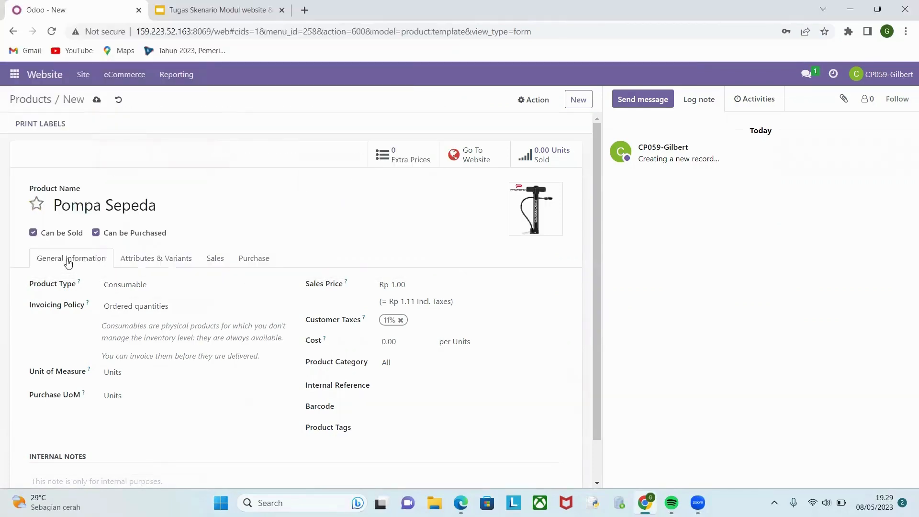
Set the pump's product type to Storable Product and its invoicing policy to Ordered quantities.
{"action": "scroll", "coordinate": [129, 283], "scroll_direction": "down", "scroll_amount": 1}
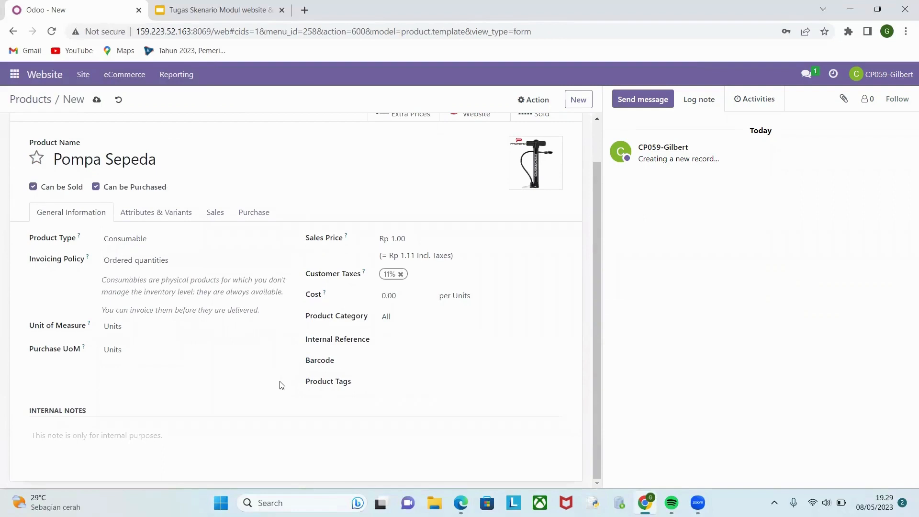
{"action": "left_click", "coordinate": [161, 244]}
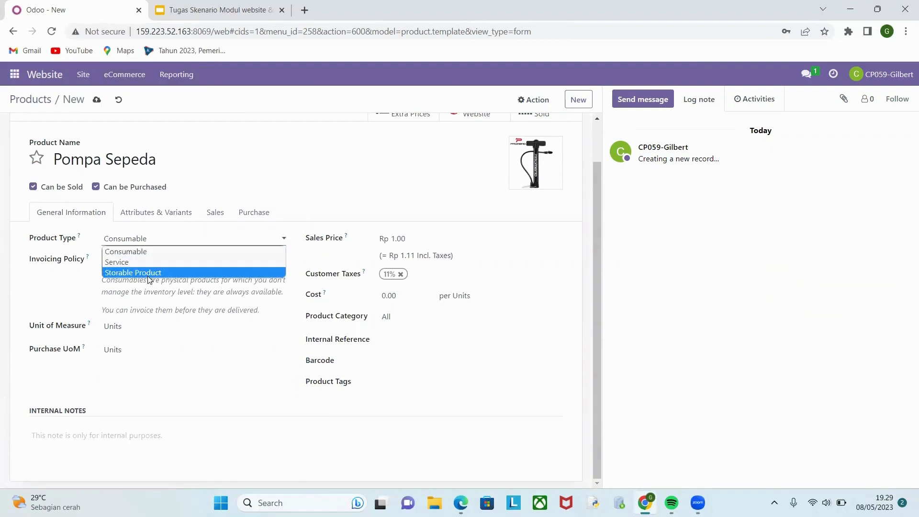
{"action": "left_click", "coordinate": [165, 270]}
{"action": "left_click", "coordinate": [194, 262]}
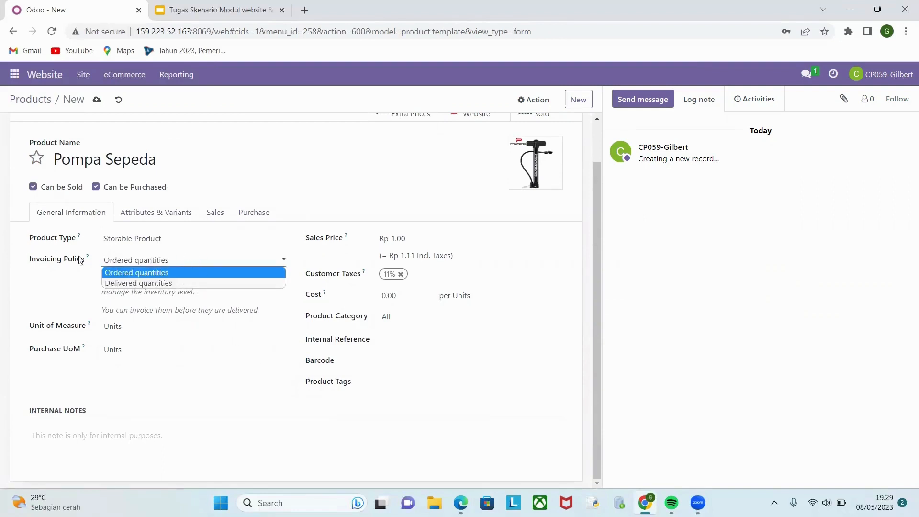
{"action": "left_click", "coordinate": [147, 277]}
Set the pump's sales price to Rp 35,000 and save the product without any variant attributes.
{"action": "left_click", "coordinate": [395, 240]}
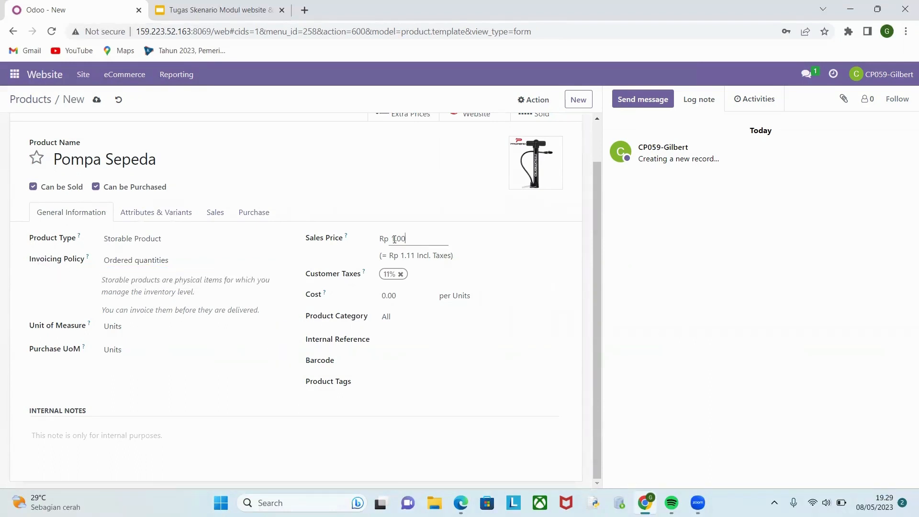
{"action": "double_click", "coordinate": [394, 239]}
{"action": "type", "text": "35000"}
{"action": "left_click", "coordinate": [532, 287]}
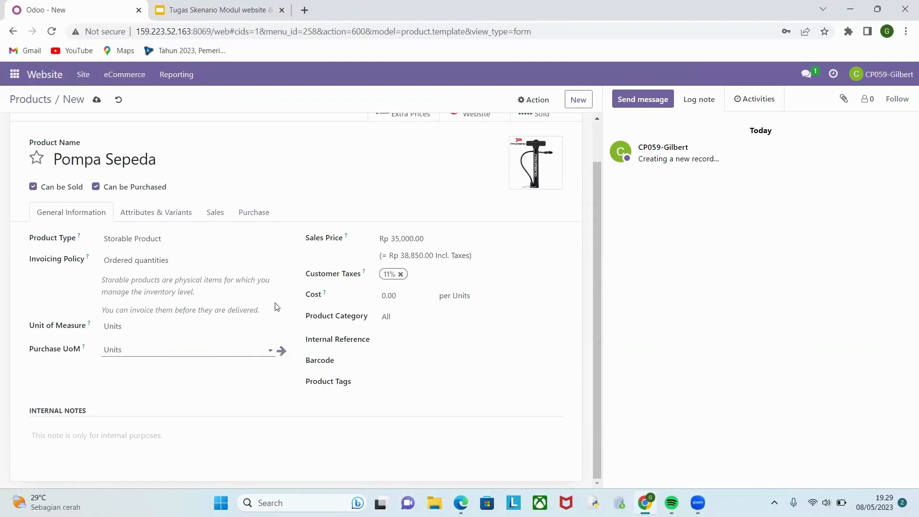
{"action": "left_click", "coordinate": [136, 212]}
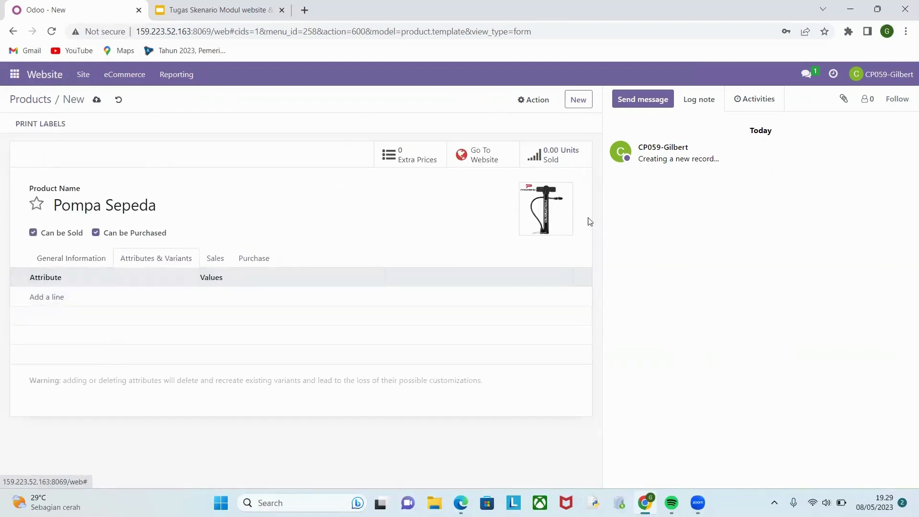
{"action": "left_click", "coordinate": [47, 260]}
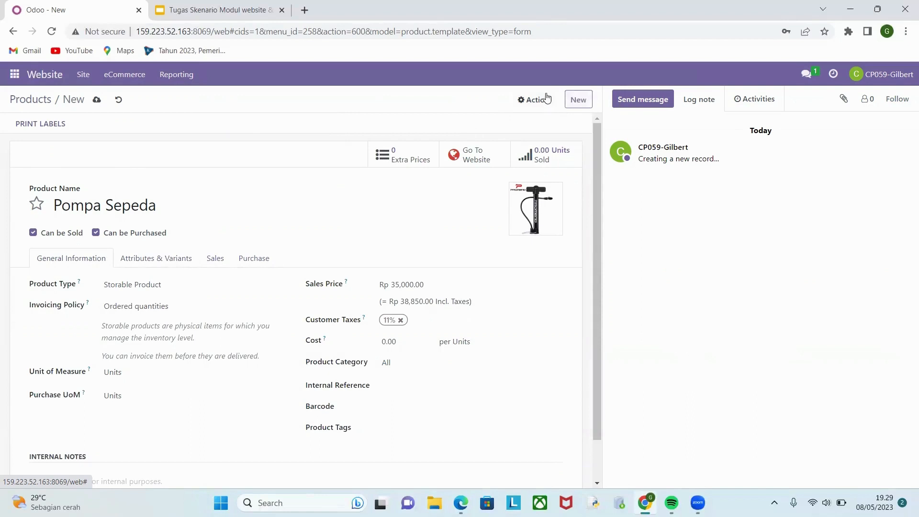
{"action": "left_click", "coordinate": [97, 100]}
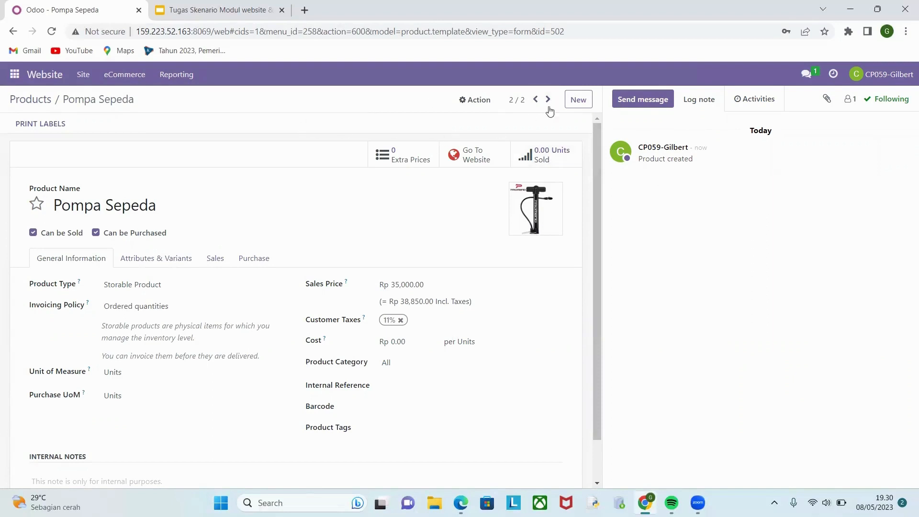
Create another new product named Sarung Tangan Sepeda.
{"action": "left_click", "coordinate": [579, 101]}
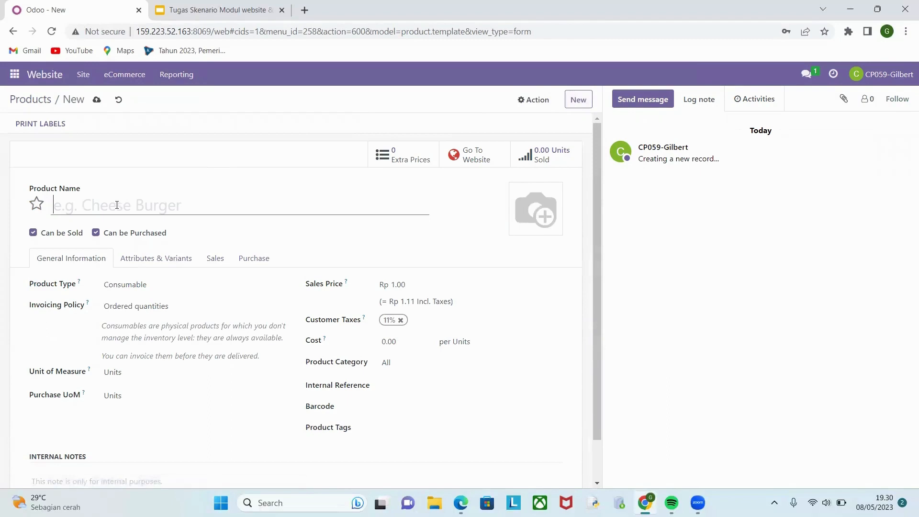
{"action": "type", "text": "Sa"}
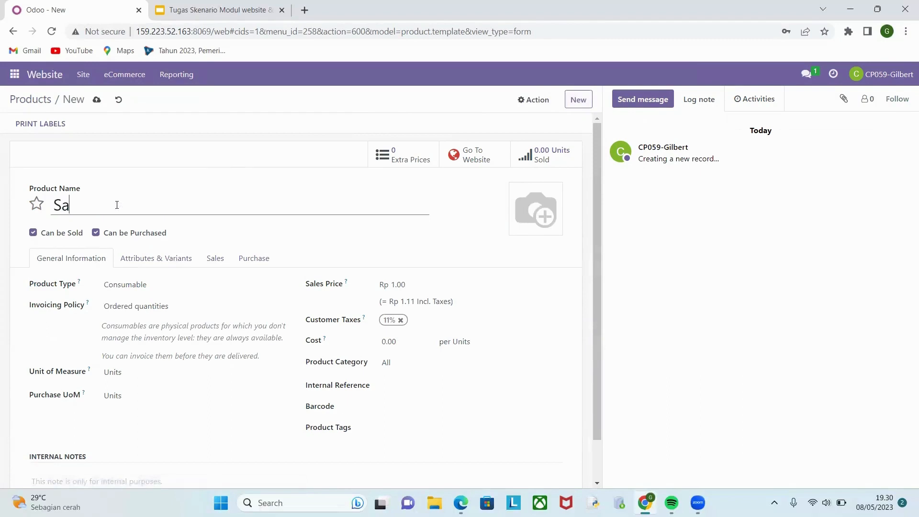
{"action": "type", "text": "rung Tangan "}
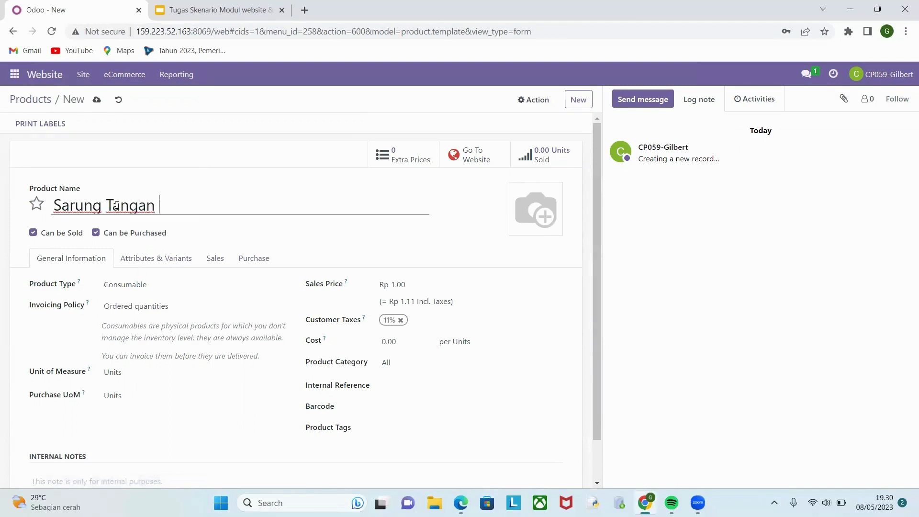
{"action": "type", "text": "Sepeda"}
Set the Sarung Tangan Sepeda product type to Storable Product with the Ordered quantities invoicing policy.
{"action": "left_click", "coordinate": [120, 285]}
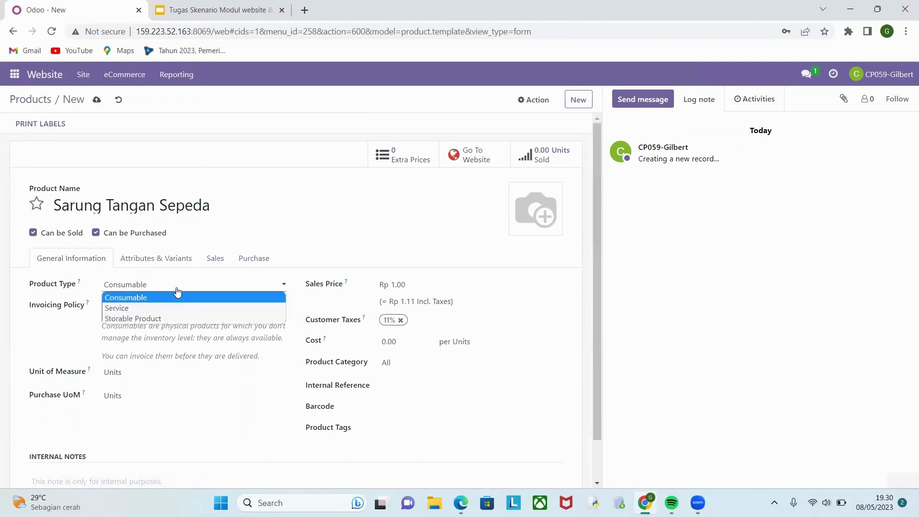
{"action": "left_click", "coordinate": [148, 319]}
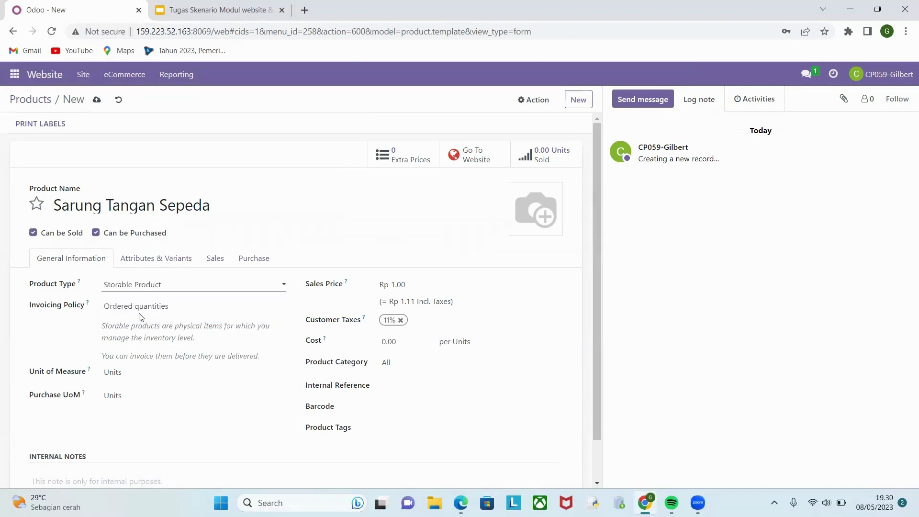
{"action": "left_click", "coordinate": [156, 307]}
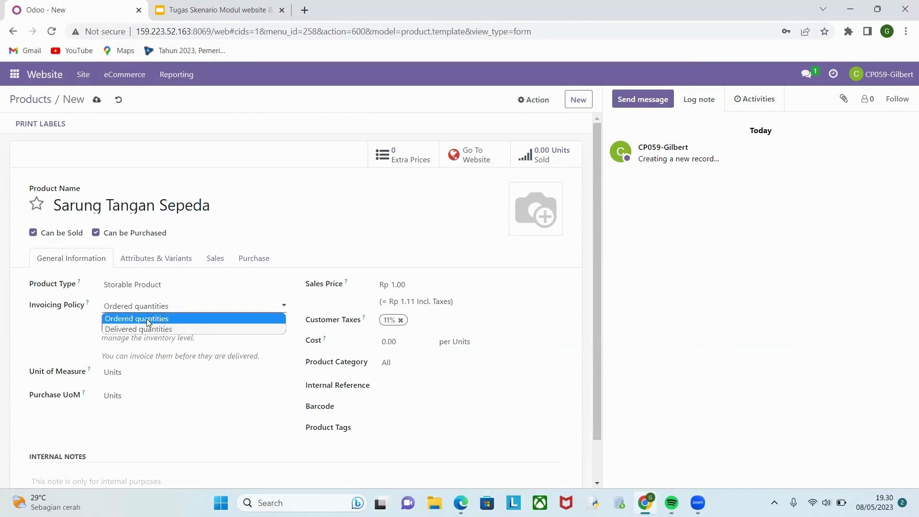
{"action": "left_click", "coordinate": [148, 319]}
Set the sales price of Sarung Tangan Sepeda to Rp 50,000.
{"action": "scroll", "coordinate": [147, 322], "scroll_direction": "down", "scroll_amount": 1}
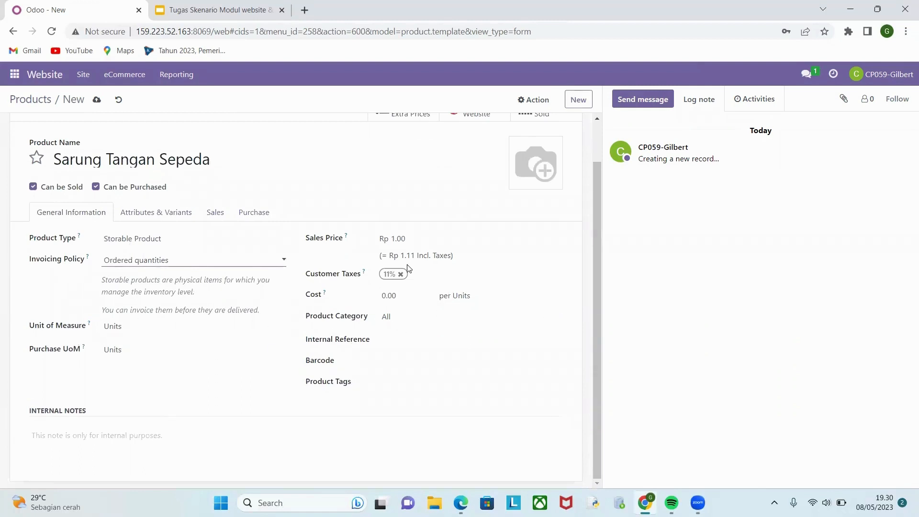
{"action": "left_click", "coordinate": [409, 240]}
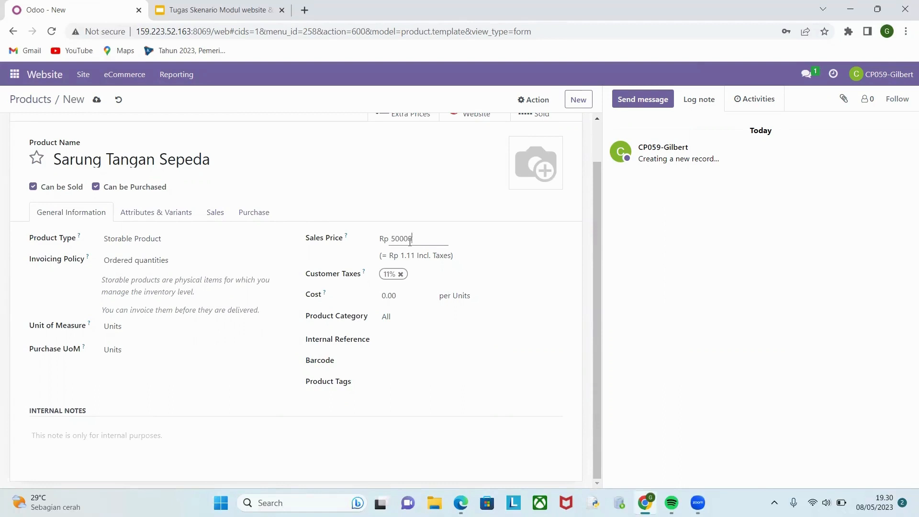
{"action": "left_click", "coordinate": [536, 270]}
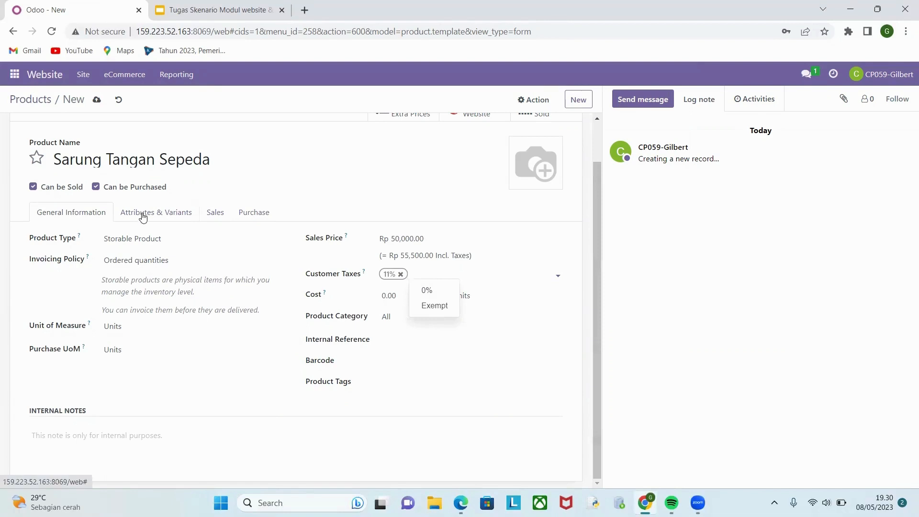
Add a Color attribute with the values Black and White to the Sarung Tangan Sepeda variants.
{"action": "left_click", "coordinate": [158, 216]}
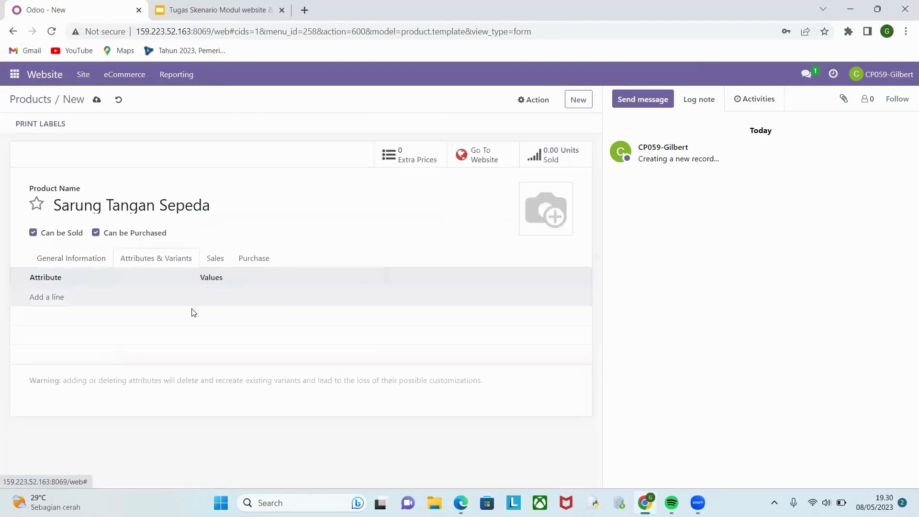
{"action": "left_click", "coordinate": [49, 299]}
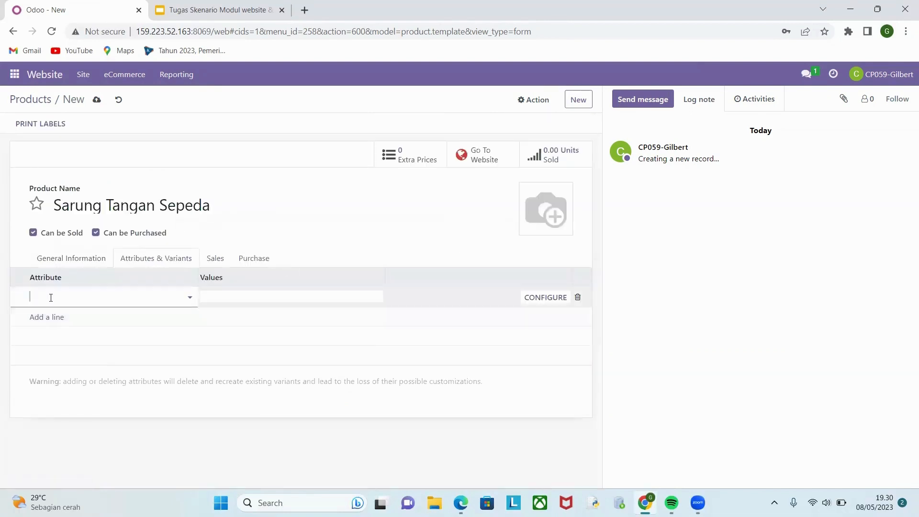
{"action": "type", "text": "color"}
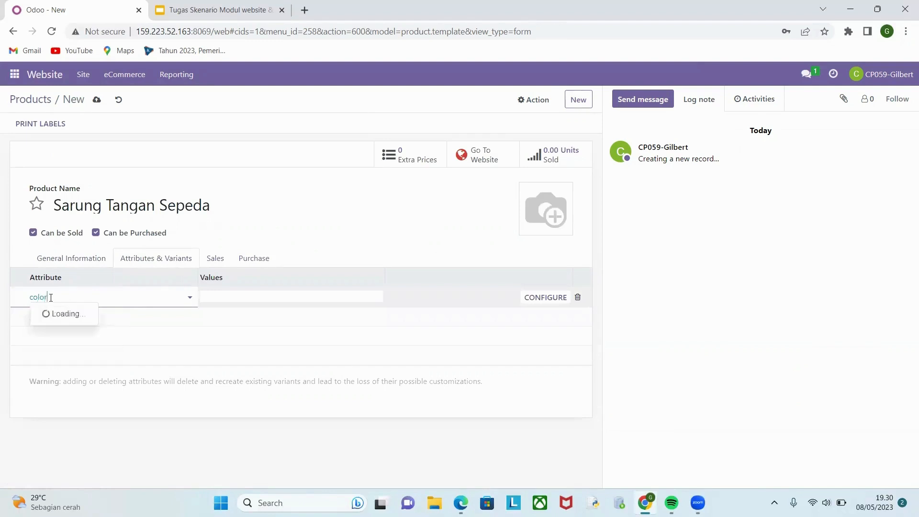
{"action": "left_click", "coordinate": [53, 313]}
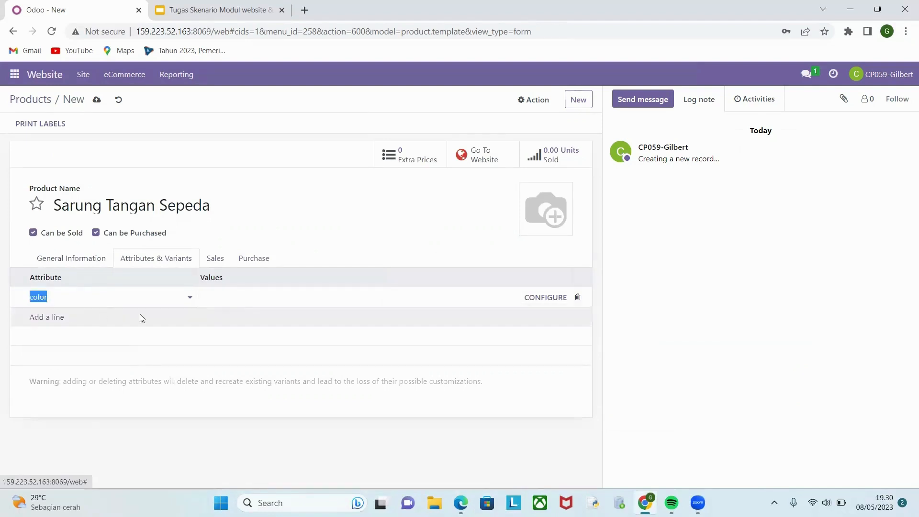
{"action": "left_click", "coordinate": [244, 297]}
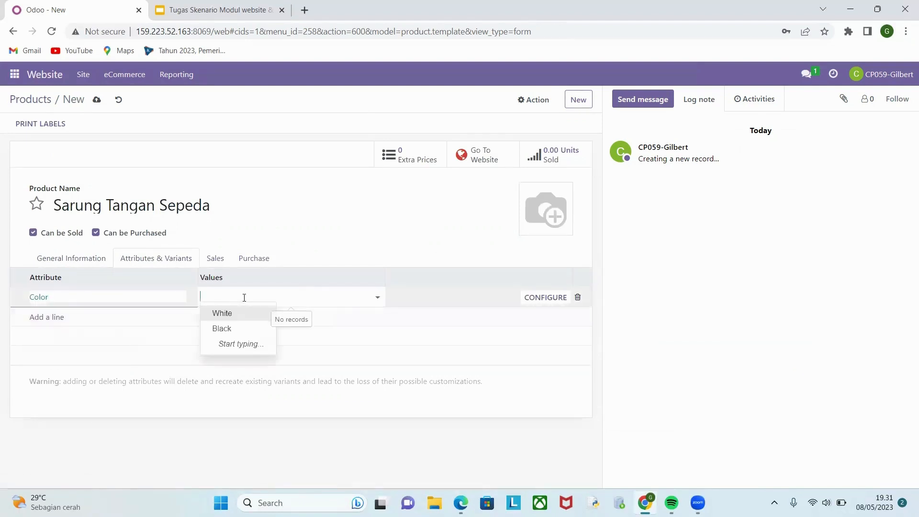
{"action": "type", "text": "bla"}
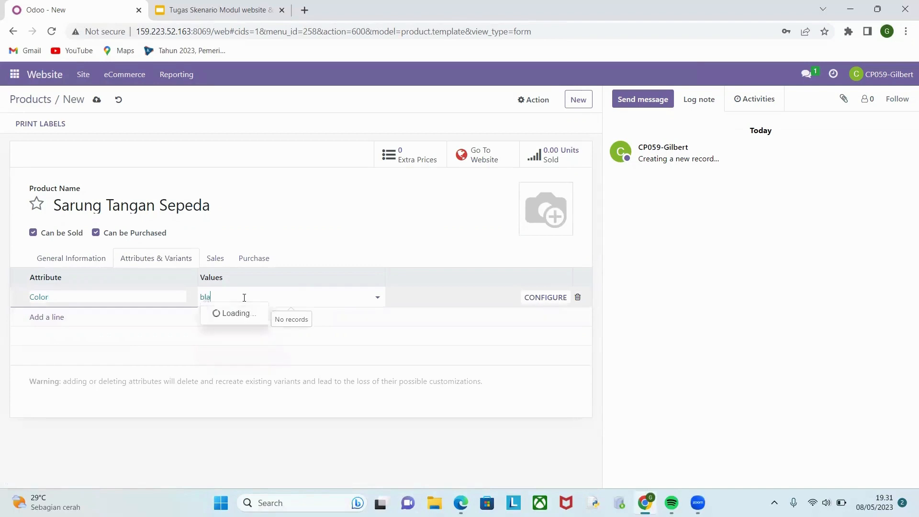
{"action": "type", "text": "ck"}
{"action": "key", "text": "Return"}
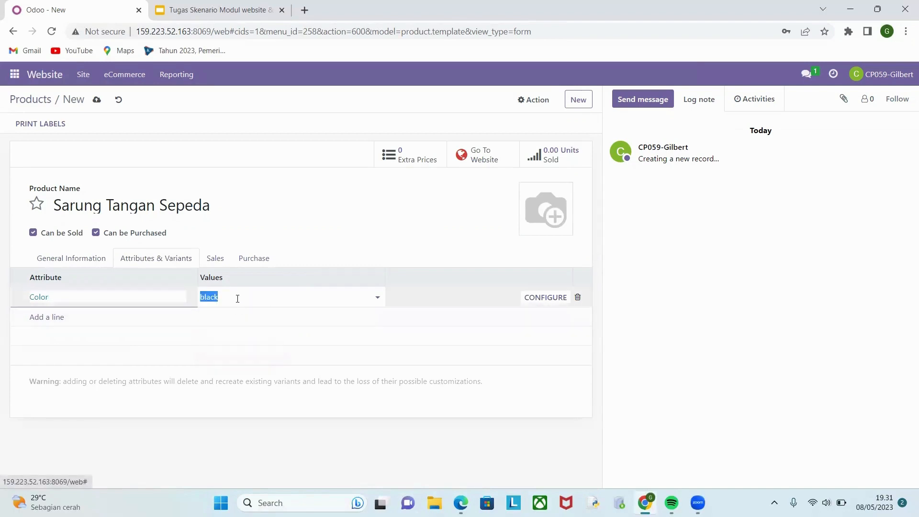
{"action": "type", "text": "white"}
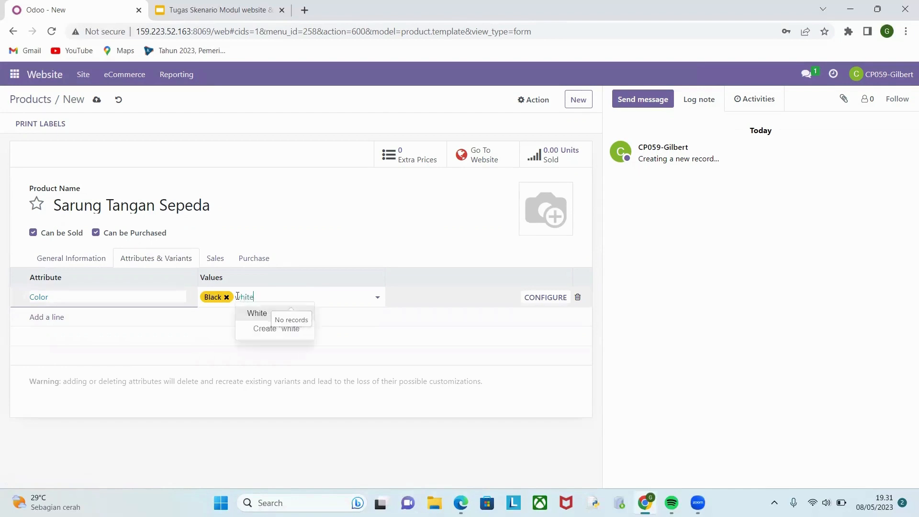
{"action": "left_click", "coordinate": [257, 313]}
Add a second attribute line to Sarung Tangan Sepeda and create a new attribute named Size for it.
{"action": "left_click", "coordinate": [47, 317]}
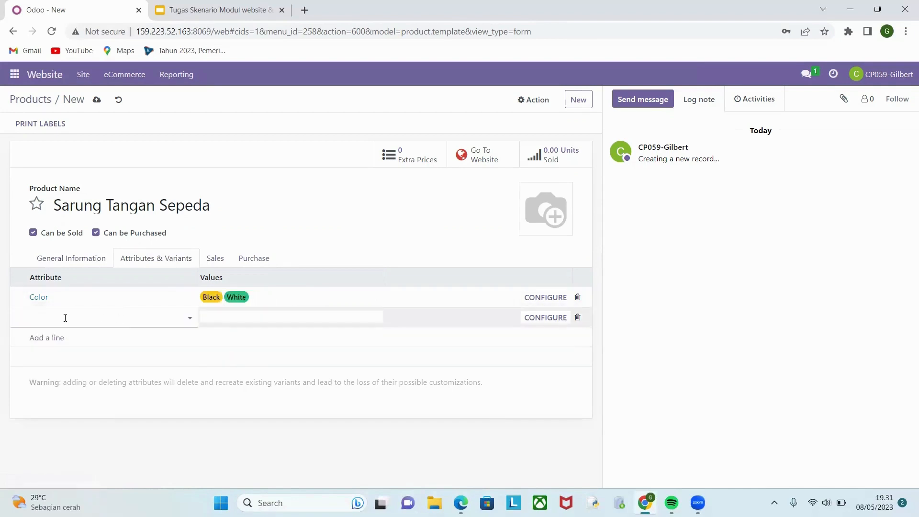
{"action": "type", "text": "S"}
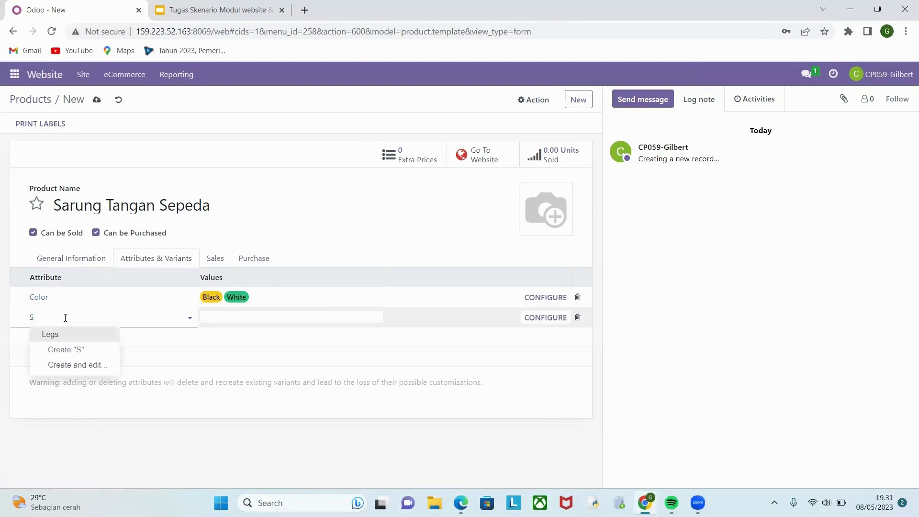
{"action": "type", "text": "ize"}
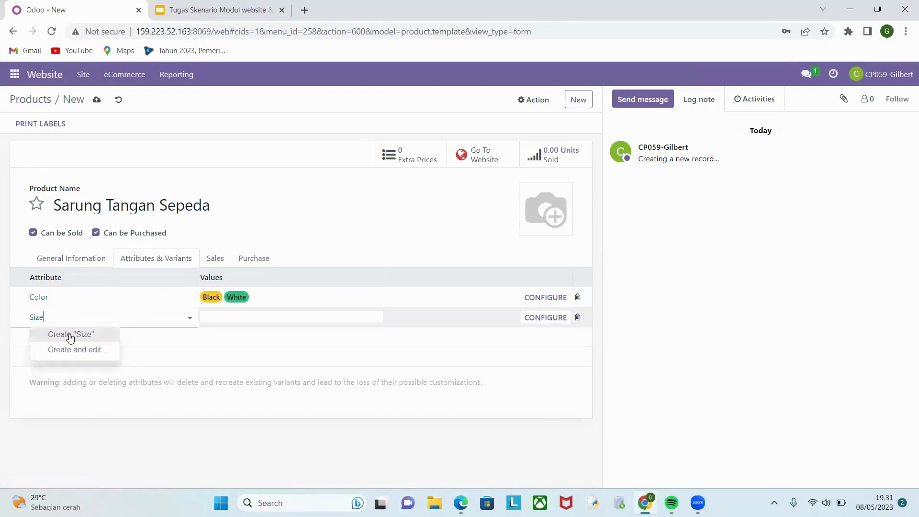
{"action": "left_click", "coordinate": [70, 337]}
Create the values Dewasa and Anak for the Size attribute and save the product.
{"action": "left_click", "coordinate": [261, 325]}
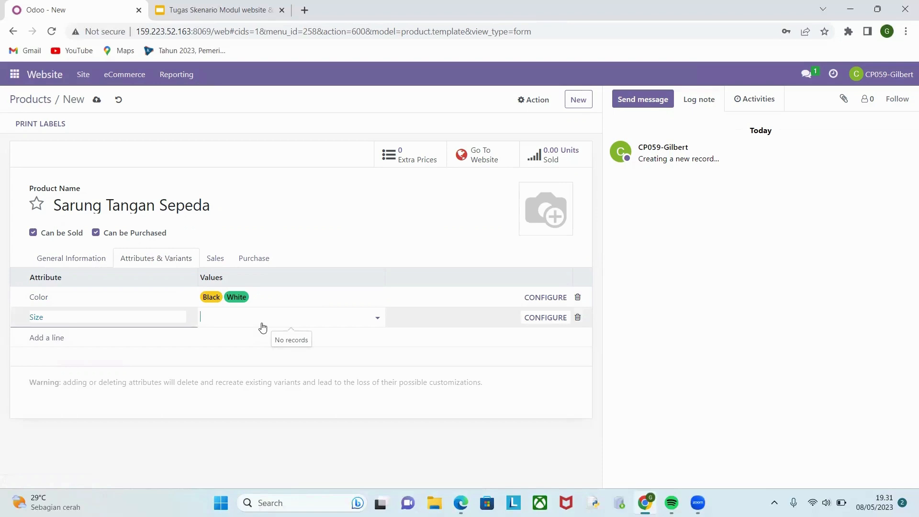
{"action": "type", "text": "Dewa"}
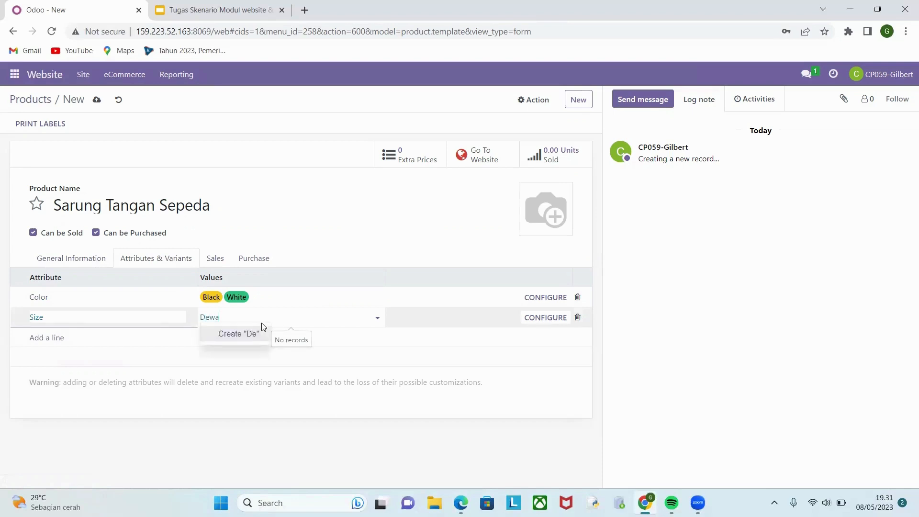
{"action": "type", "text": "sa"}
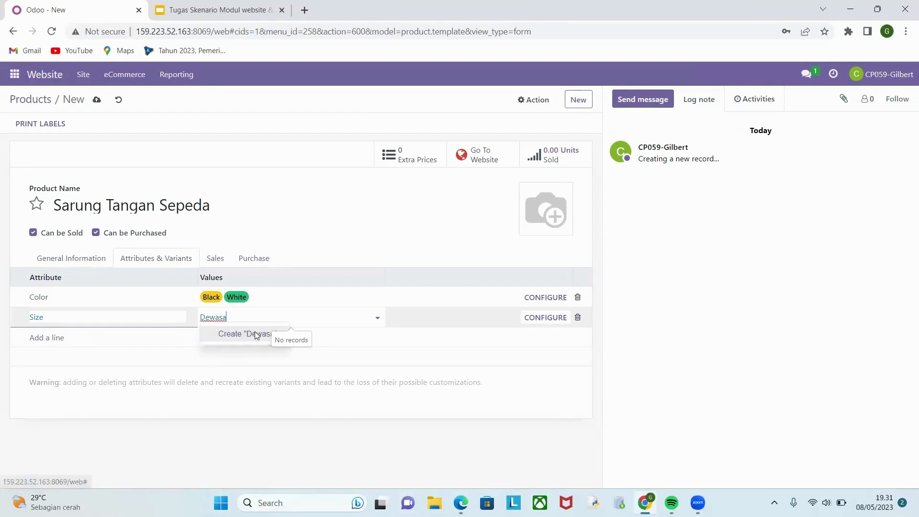
{"action": "left_click", "coordinate": [255, 333]}
{"action": "left_click", "coordinate": [260, 319]}
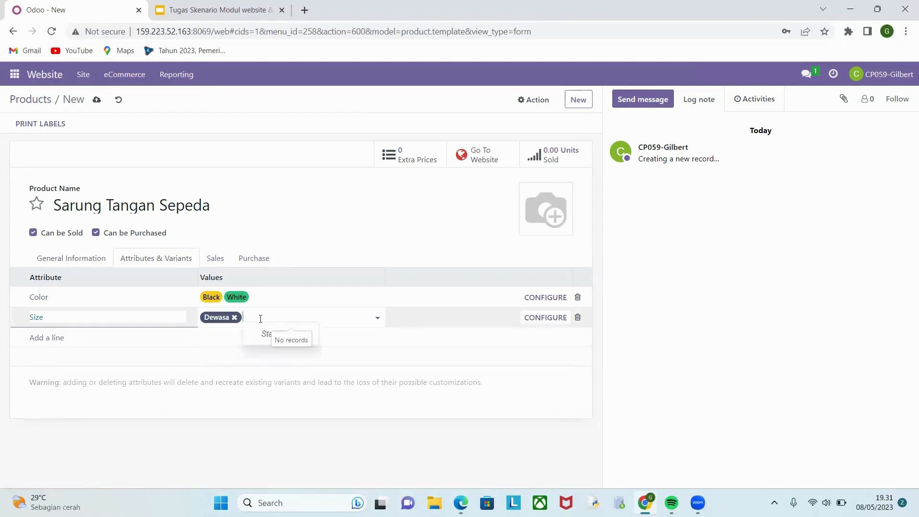
{"action": "type", "text": "An"}
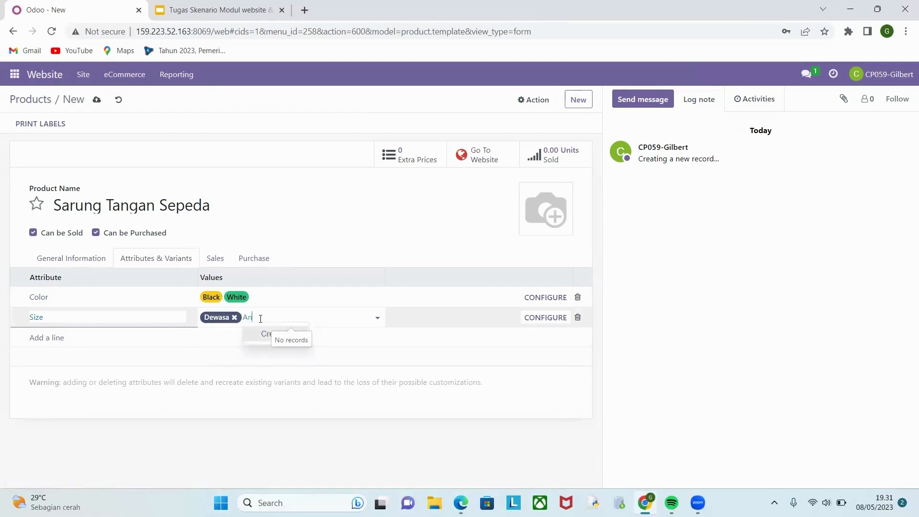
{"action": "type", "text": "ak"}
{"action": "left_click", "coordinate": [277, 333]}
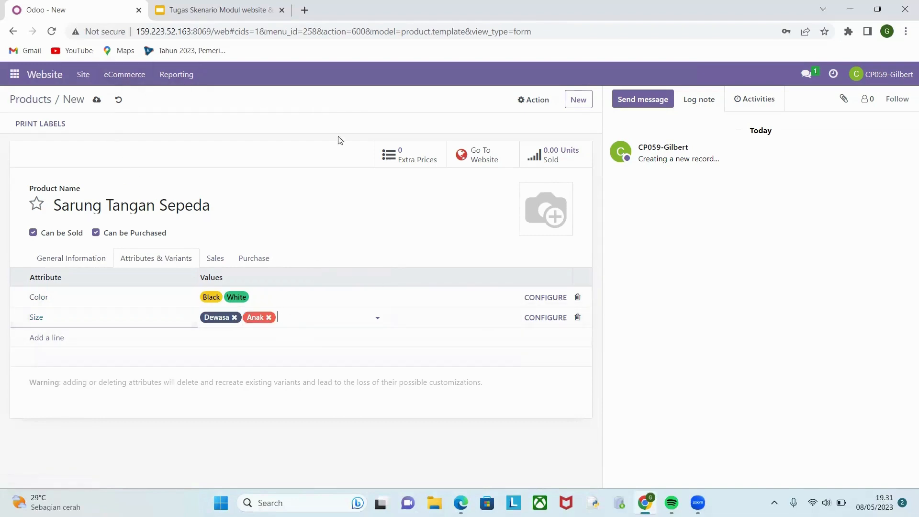
{"action": "left_click", "coordinate": [96, 100]}
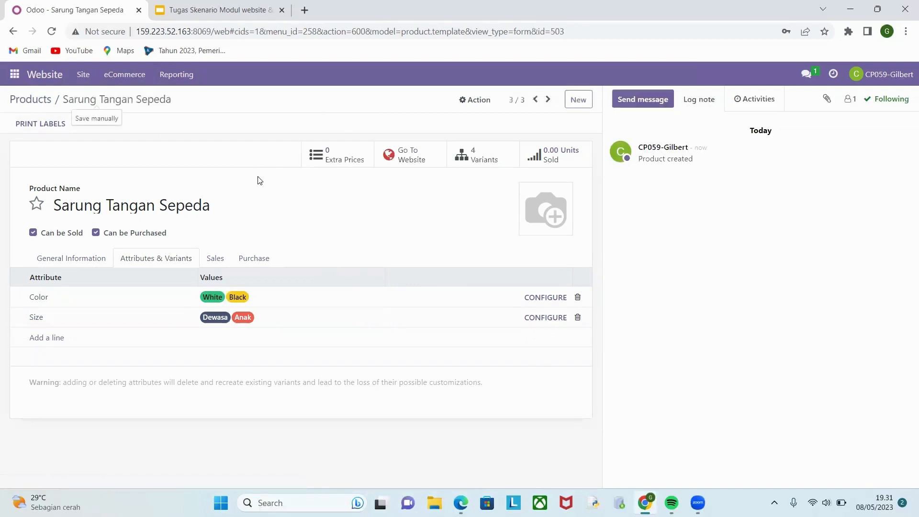
Upload the black and red gloves photo as the product image and open the product's variants list.
{"action": "left_click", "coordinate": [85, 261]}
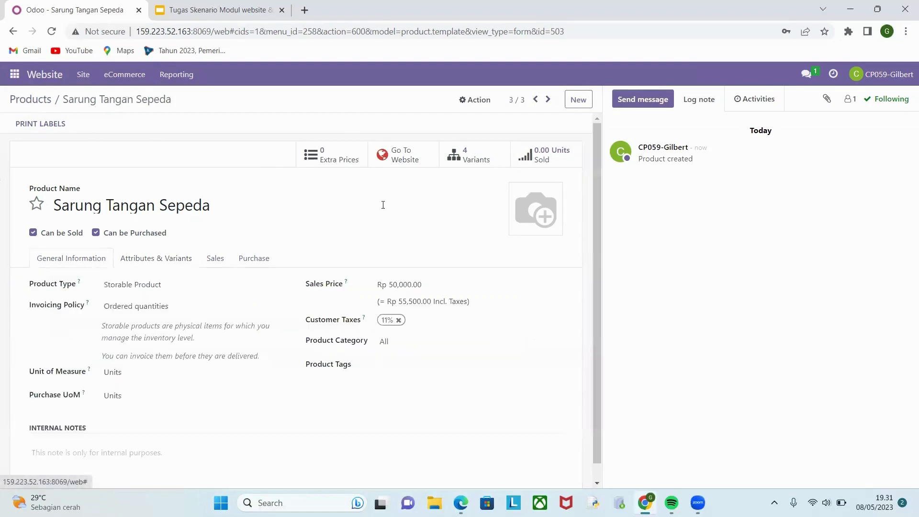
{"action": "mouse_move", "coordinate": [519, 229]}
{"action": "left_click", "coordinate": [515, 229]}
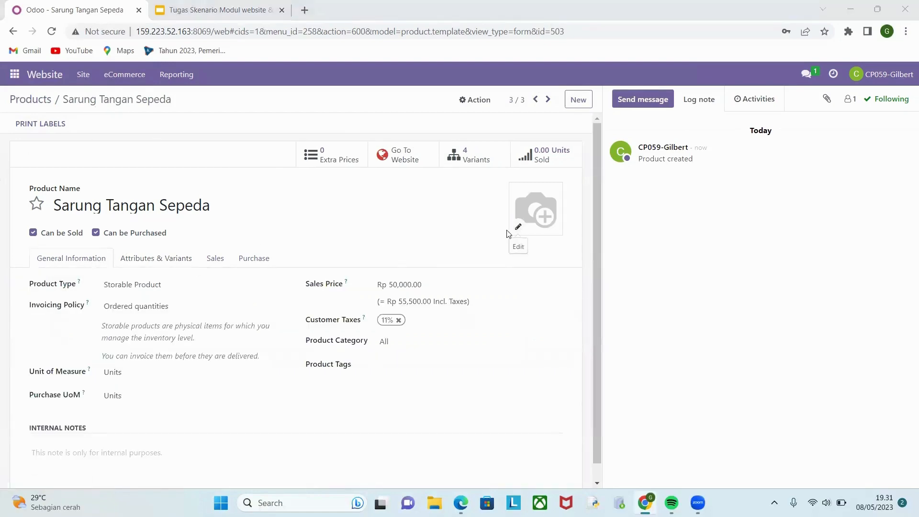
{"action": "double_click", "coordinate": [164, 110]}
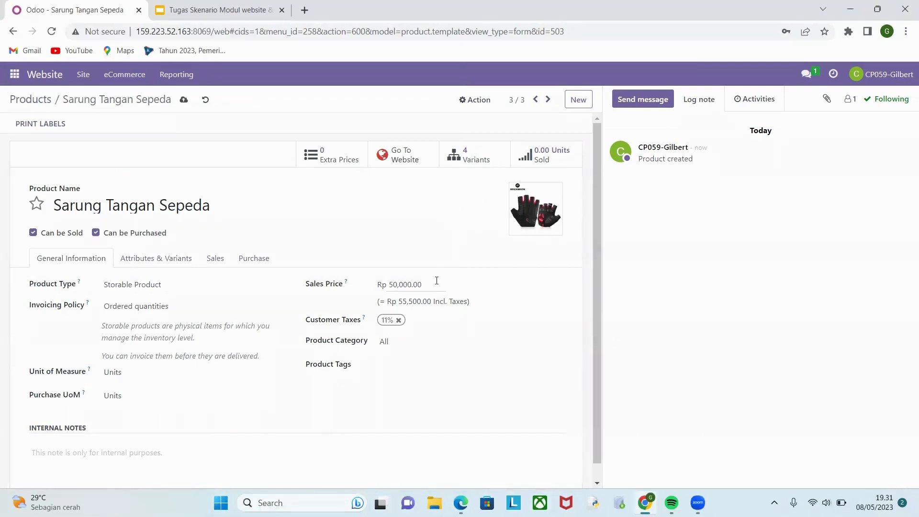
{"action": "left_click", "coordinate": [463, 162]}
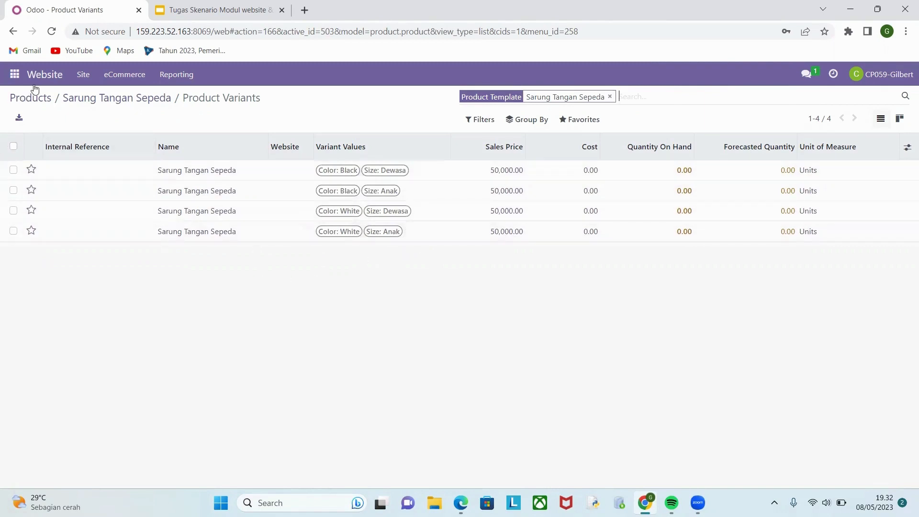
Return to the eCommerce product list and remove its default search filter to browse all products.
{"action": "left_click", "coordinate": [119, 77]}
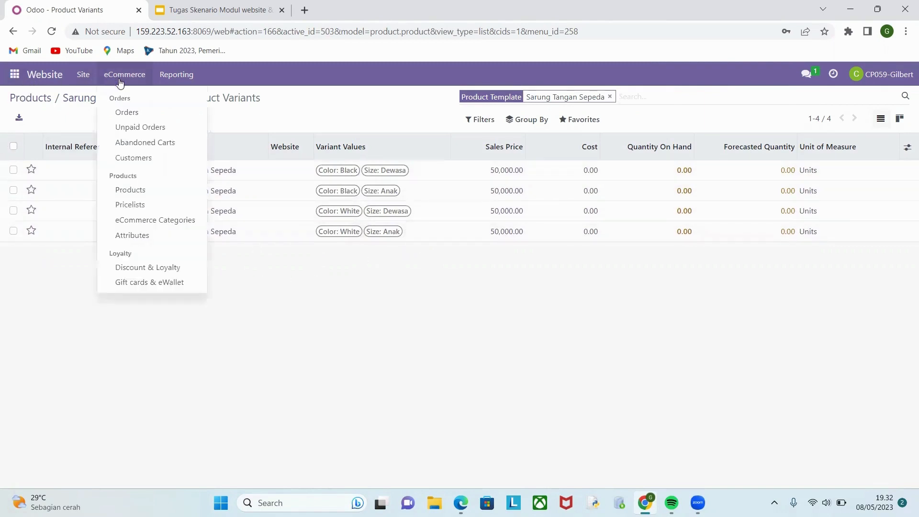
{"action": "left_click", "coordinate": [134, 190]}
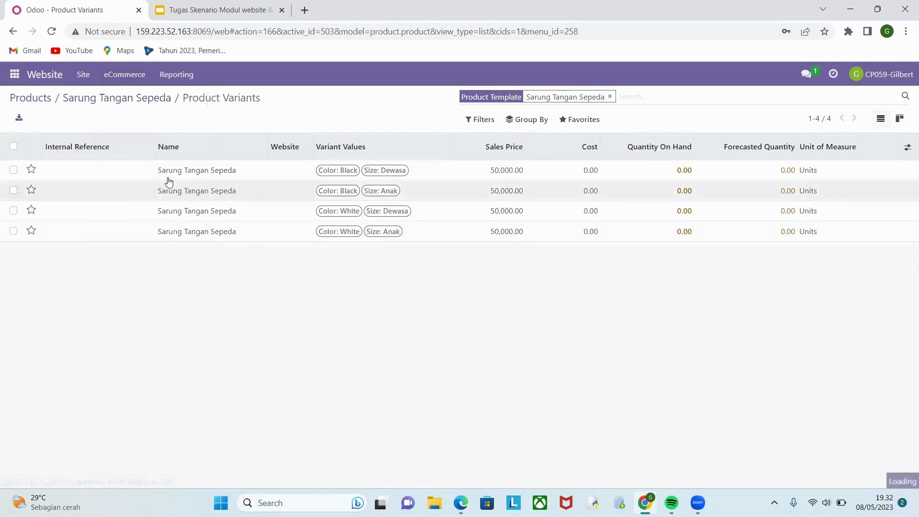
{"action": "left_click", "coordinate": [511, 96]}
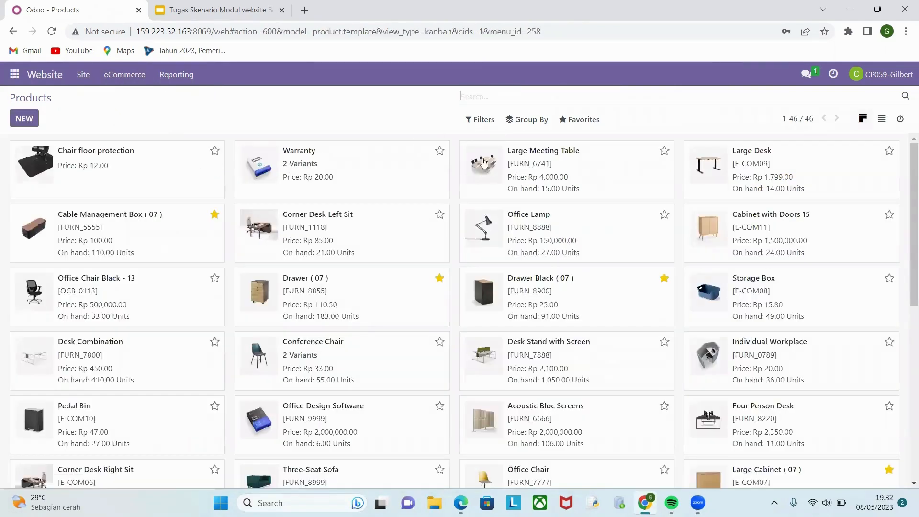
{"action": "scroll", "coordinate": [428, 324], "scroll_direction": "down", "scroll_amount": 15}
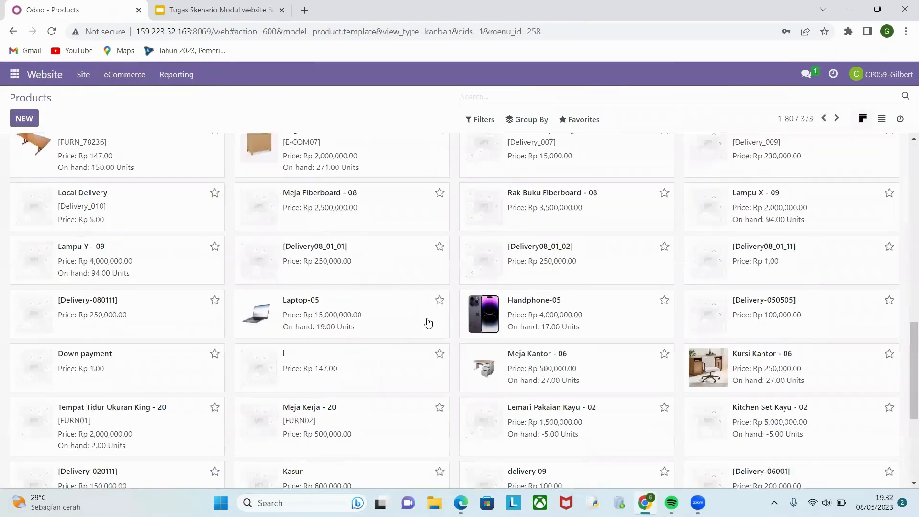
{"action": "scroll", "coordinate": [670, 373], "scroll_direction": "up", "scroll_amount": 8}
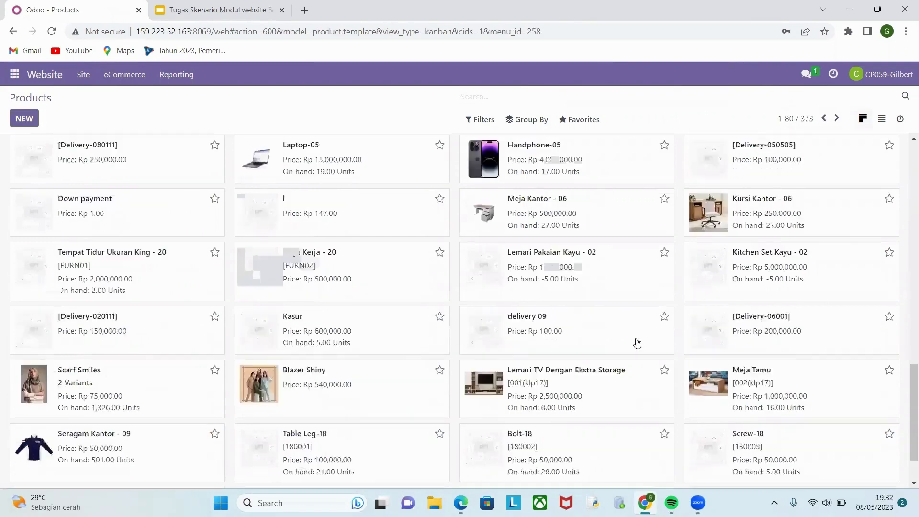
{"action": "scroll", "coordinate": [628, 332], "scroll_direction": "up", "scroll_amount": 5}
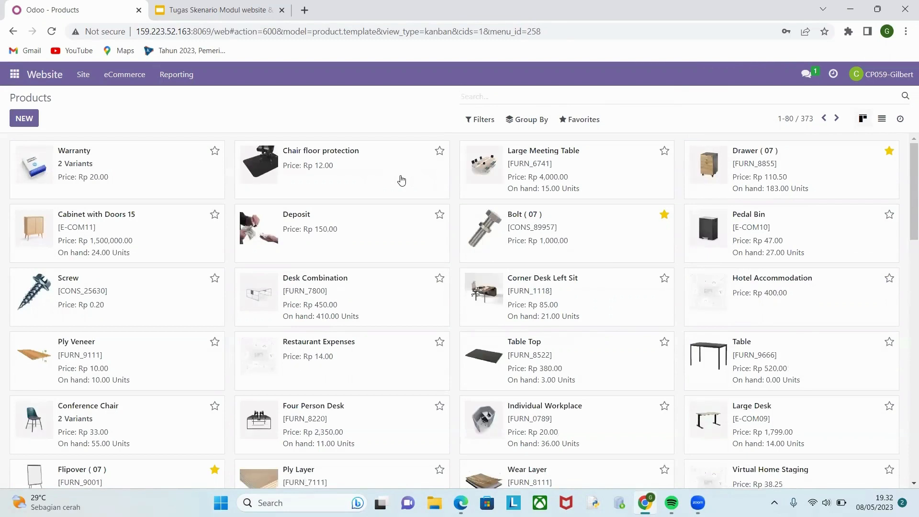
Search the products for pompa, mark Pompa Sepeda as a favorite and clear the search.
{"action": "type", "text": "pompa"}
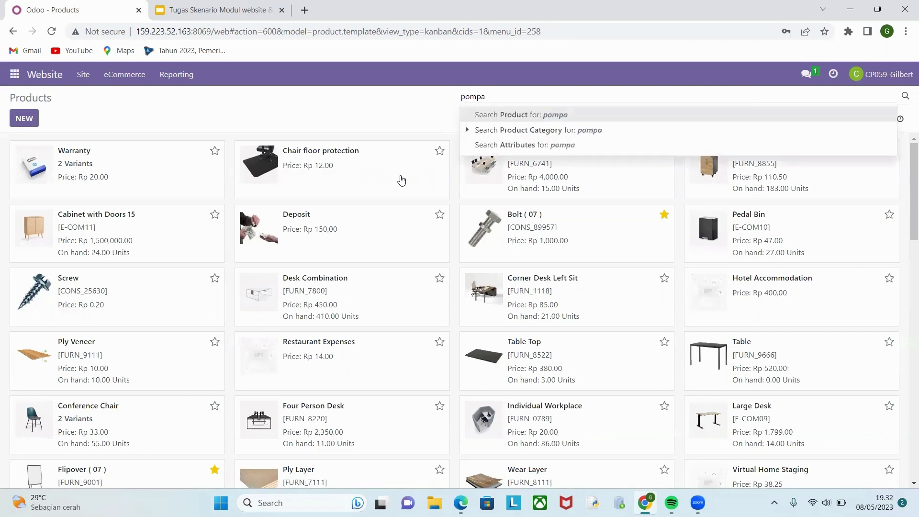
{"action": "key", "text": "Return"}
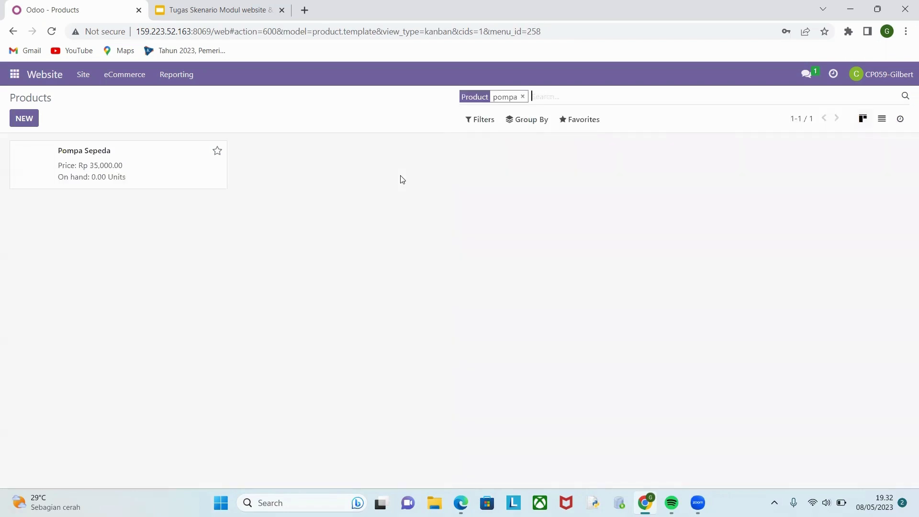
{"action": "left_click", "coordinate": [218, 151]}
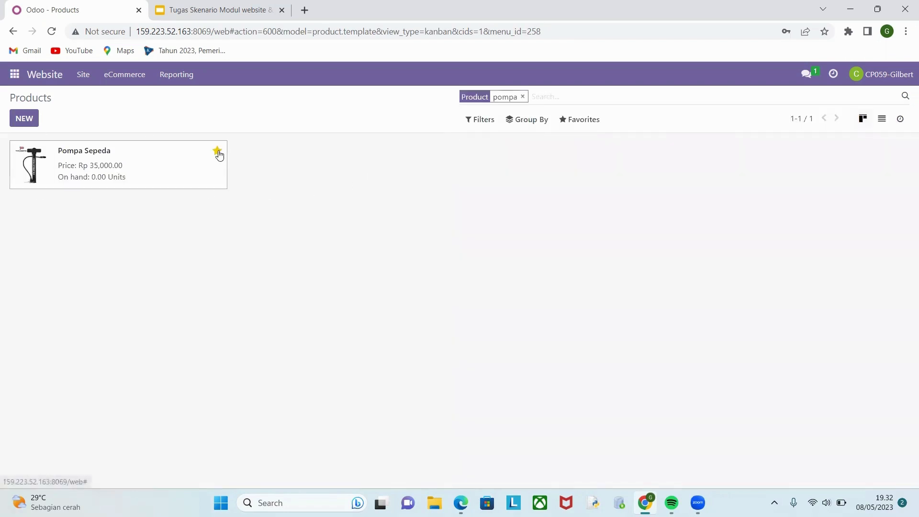
{"action": "left_click", "coordinate": [523, 97]}
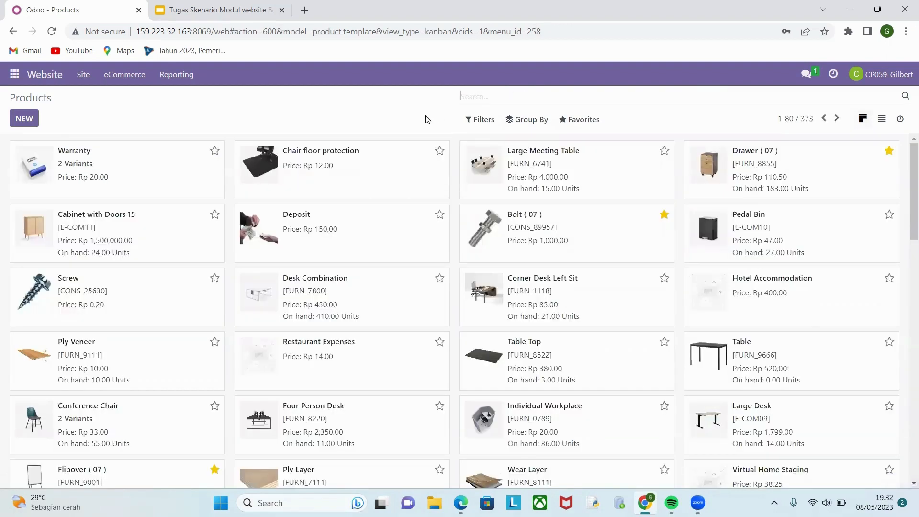
Search the products for sarung tangan, mark Sarung Tangan Sepeda as a favorite and clear the search.
{"action": "type", "text": "sarun"}
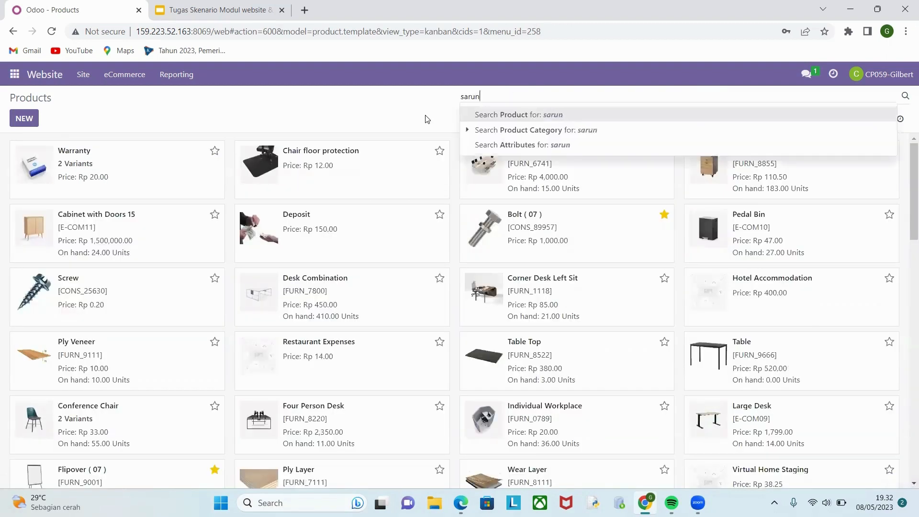
{"action": "type", "text": "g tangan"}
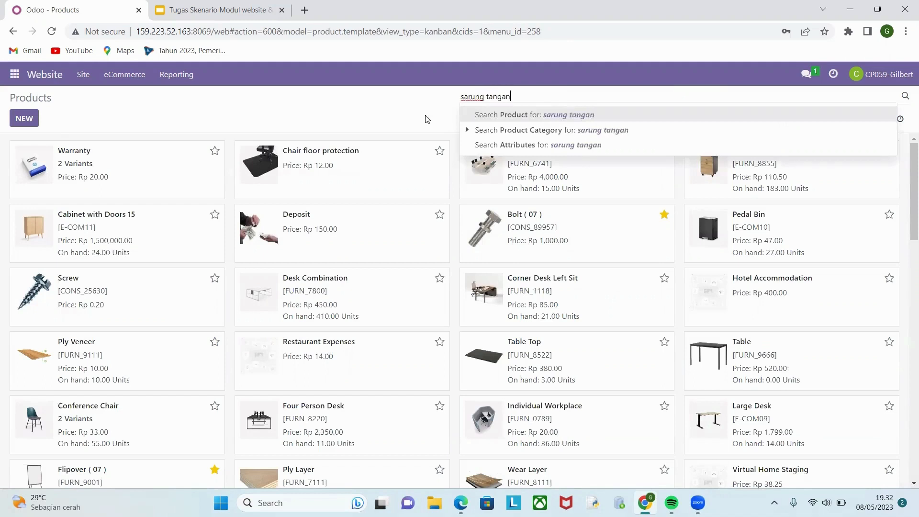
{"action": "key", "text": "Return"}
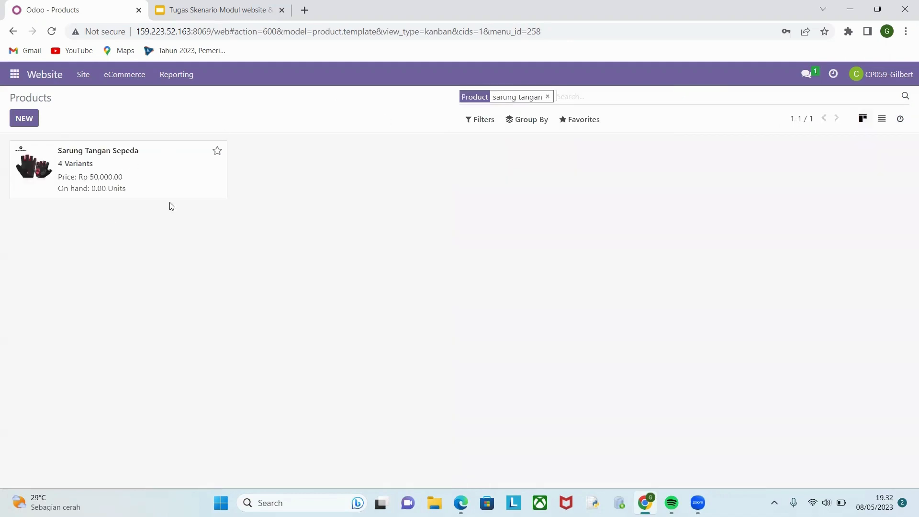
{"action": "left_click", "coordinate": [217, 151]}
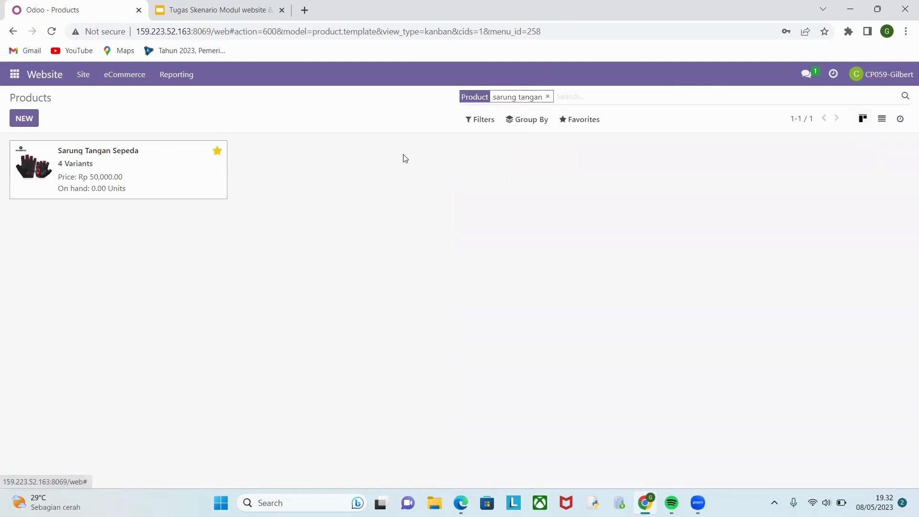
{"action": "left_click", "coordinate": [548, 96]}
{"action": "scroll", "coordinate": [238, 190], "scroll_direction": "down", "scroll_amount": 7}
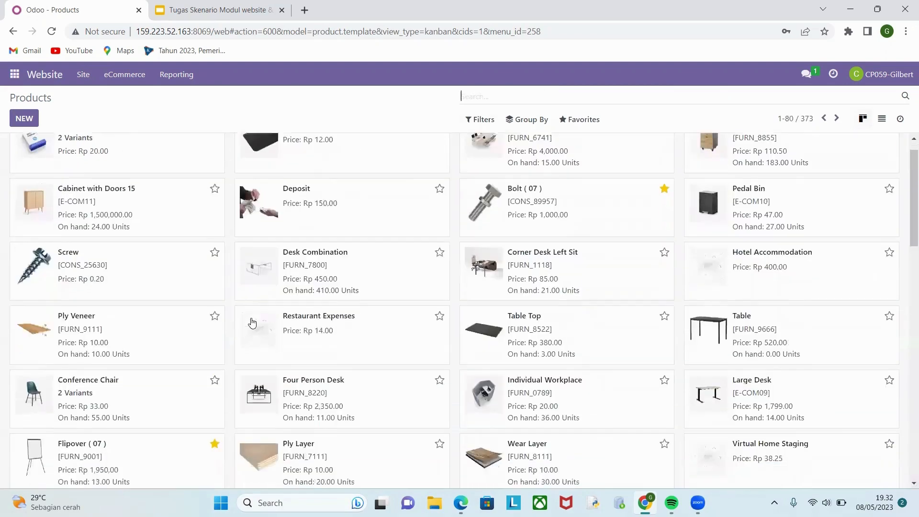
{"action": "scroll", "coordinate": [252, 319], "scroll_direction": "up", "scroll_amount": 7}
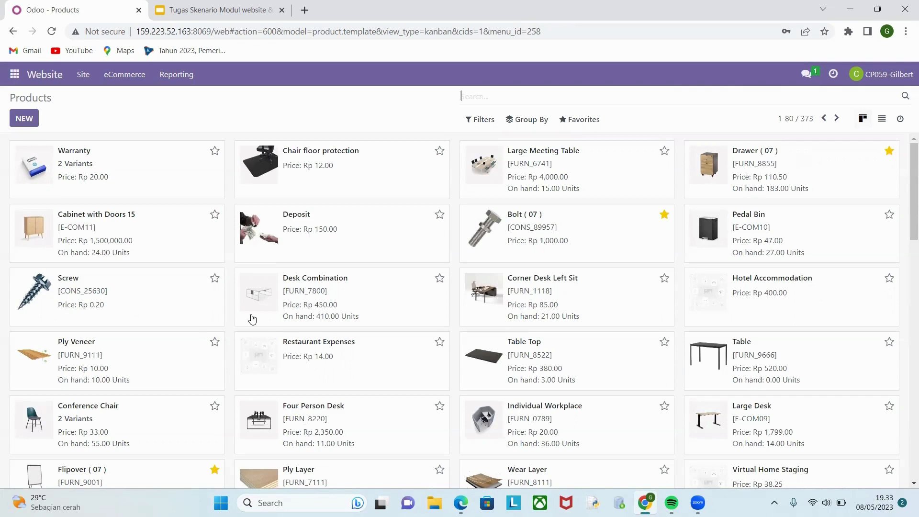
{"action": "left_click", "coordinate": [511, 49]}
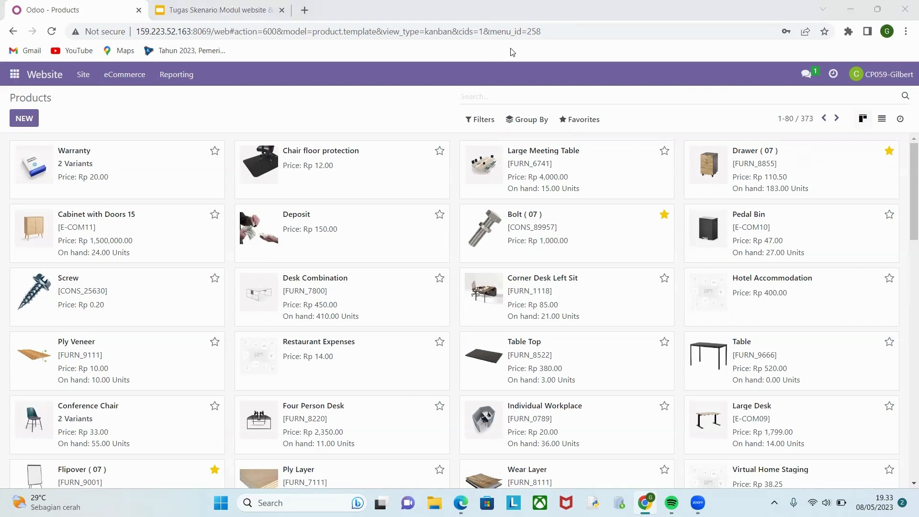
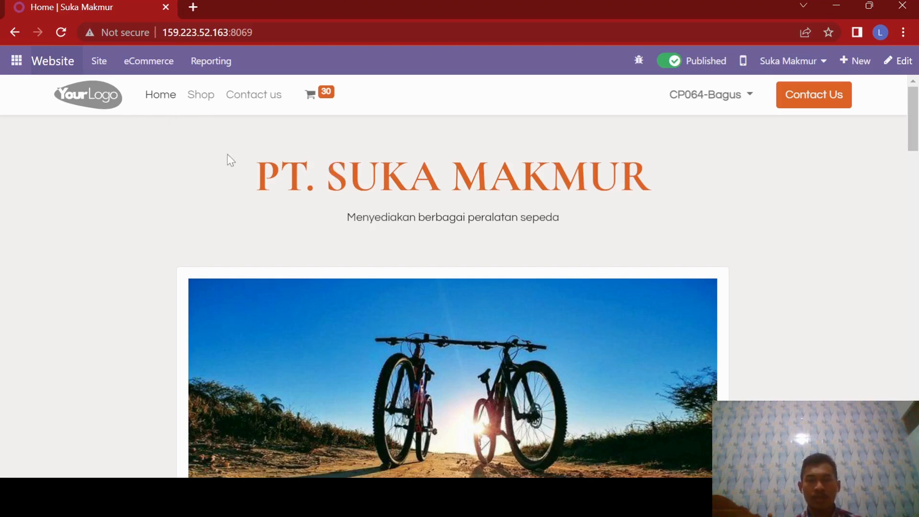
Create a new discount and loyalty program from the eCommerce section named "Kupon Pertengahan Tahun [Kelompok 19]".
{"action": "left_click", "coordinate": [161, 67]}
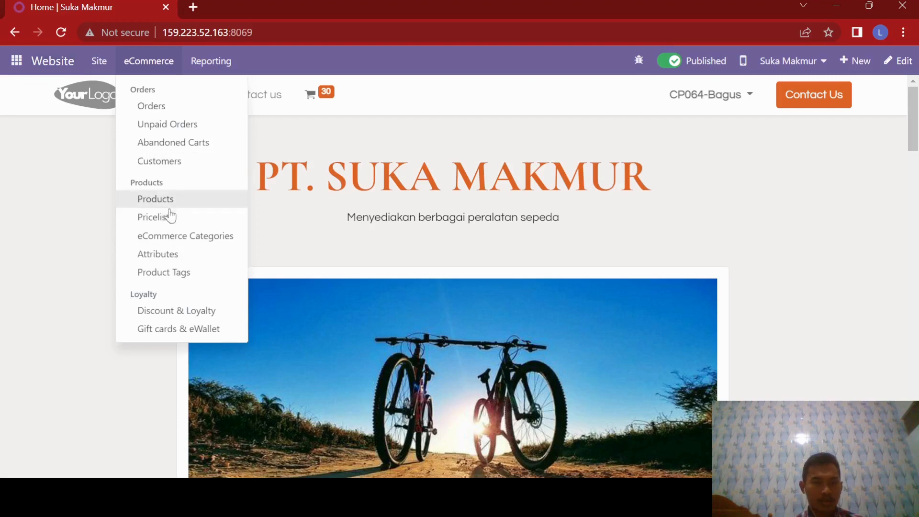
{"action": "left_click", "coordinate": [163, 317]}
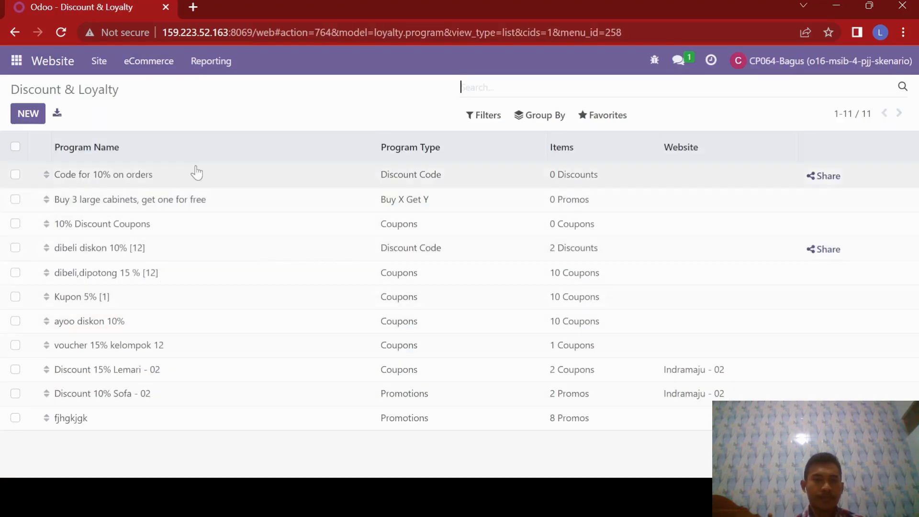
{"action": "left_click", "coordinate": [28, 115]}
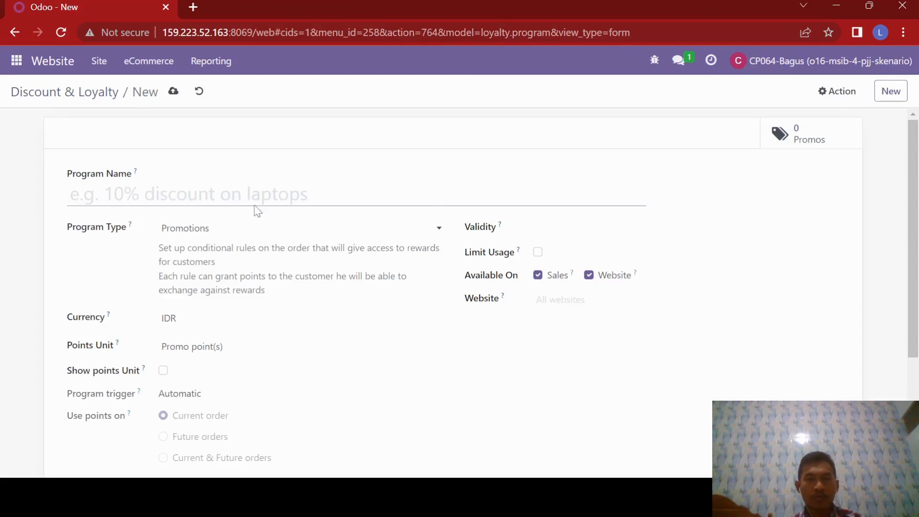
{"action": "left_click", "coordinate": [144, 194]}
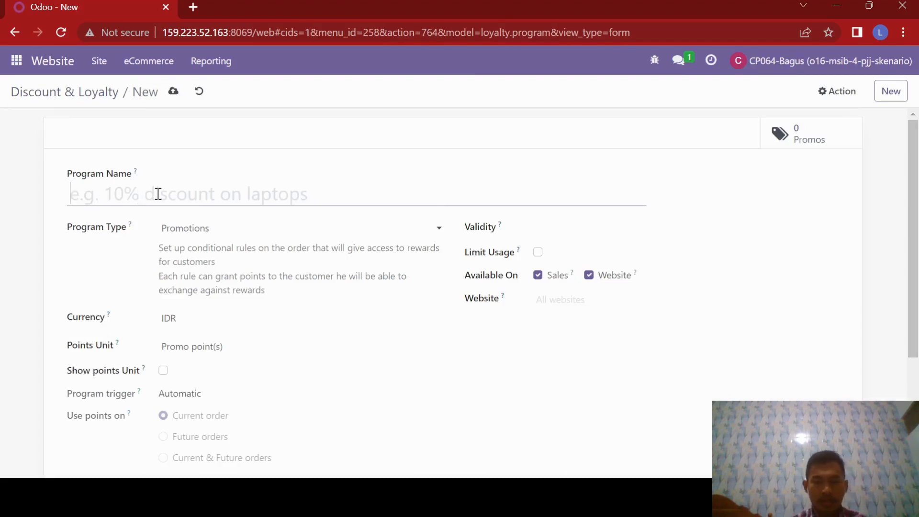
{"action": "type", "text": "Kupon "}
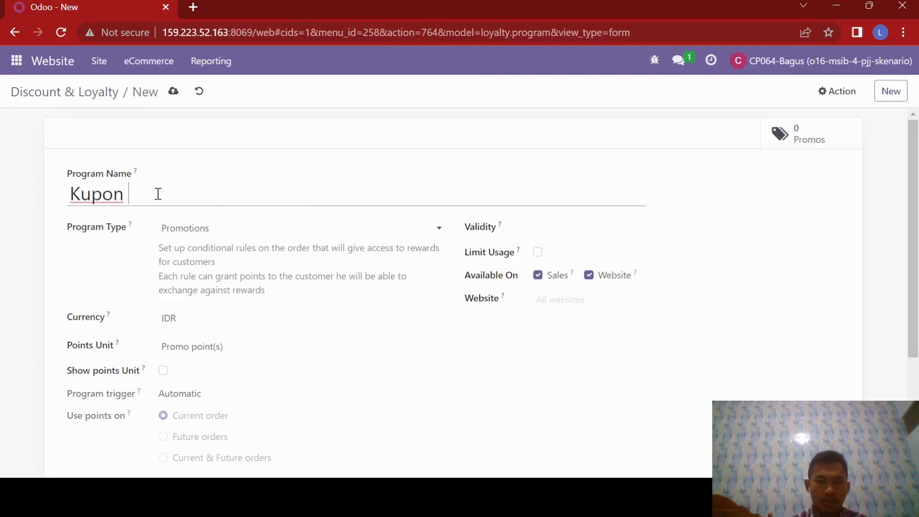
{"action": "type", "text": "Pertenga"}
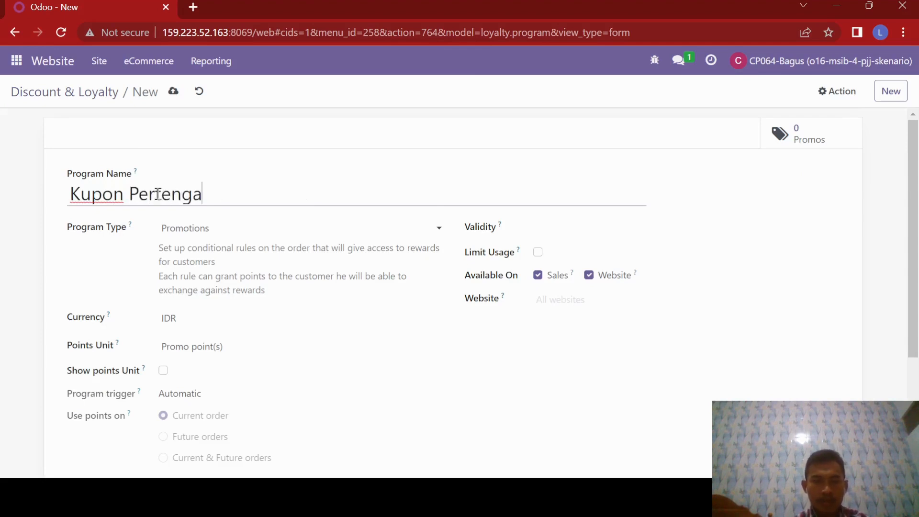
{"action": "type", "text": "han Tahun"}
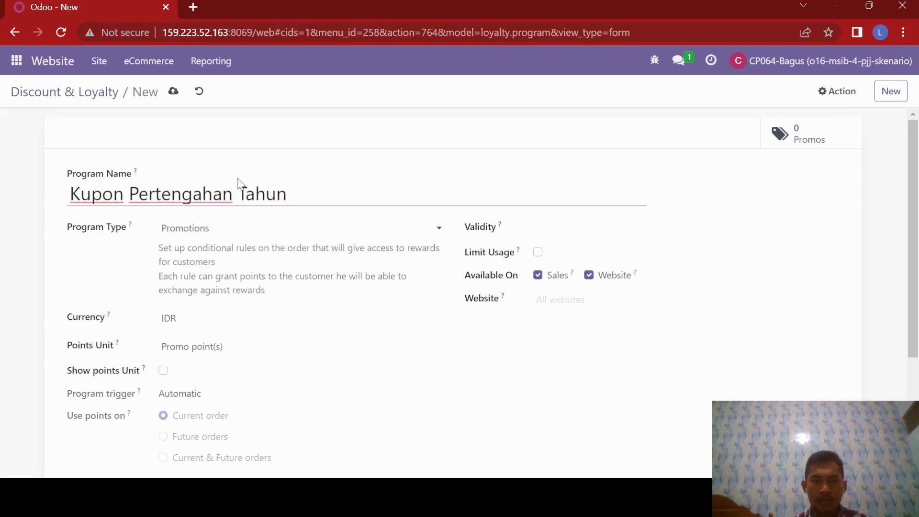
{"action": "type", "text": " ["}
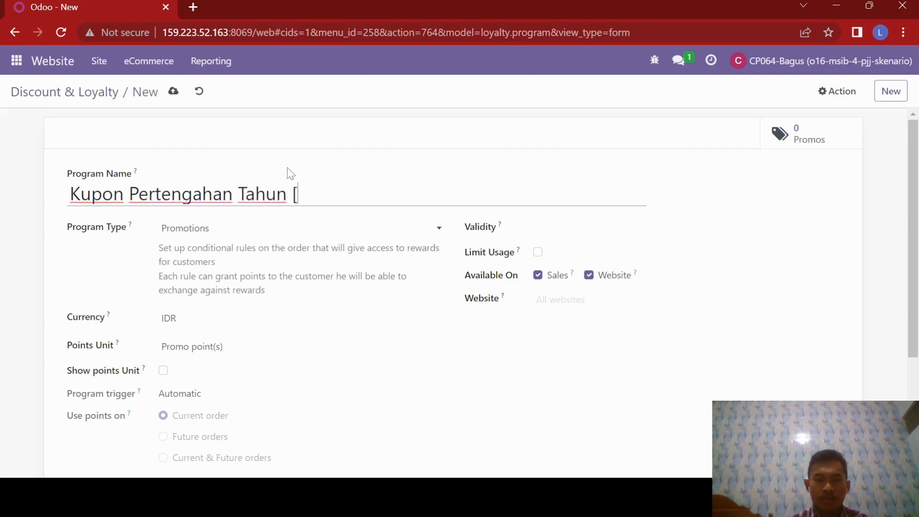
{"action": "type", "text": "Kelompok 19"}
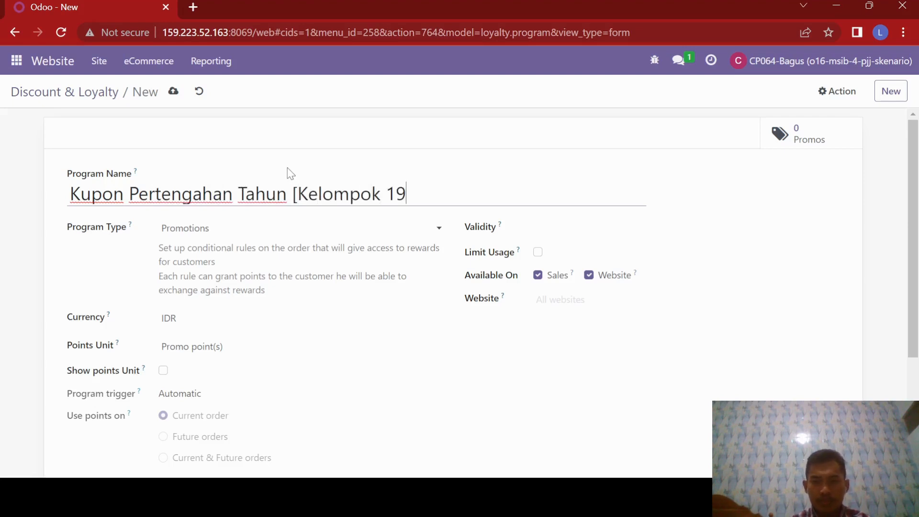
{"action": "type", "text": "]"}
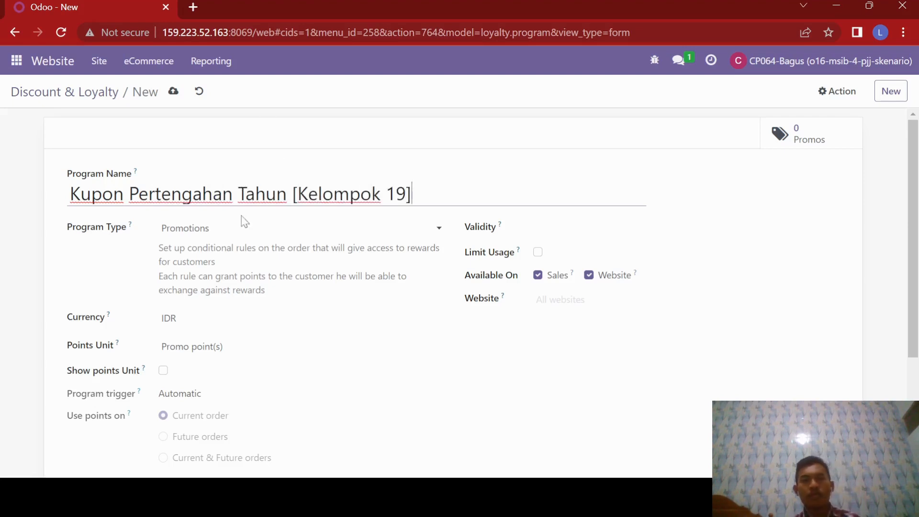
Set the program type to Coupons and its validity date to 05/08/2023.
{"action": "left_click", "coordinate": [220, 230]}
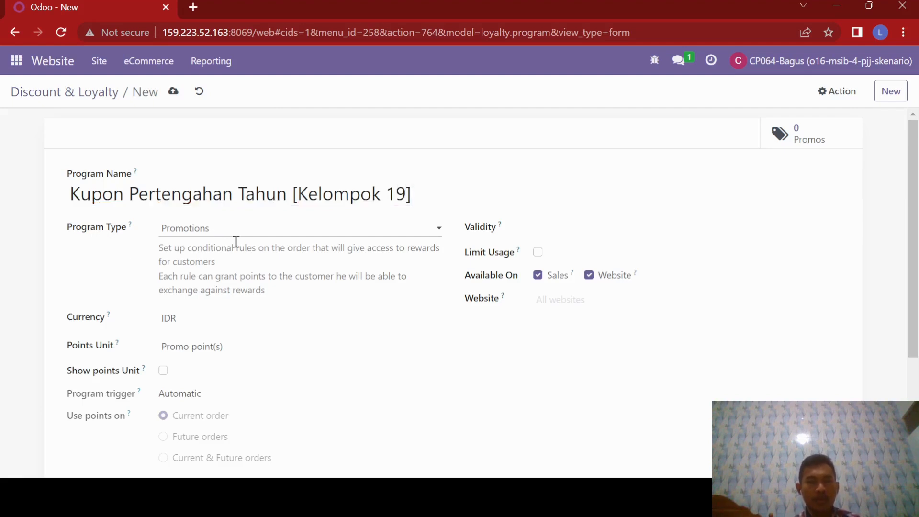
{"action": "left_click", "coordinate": [186, 250]}
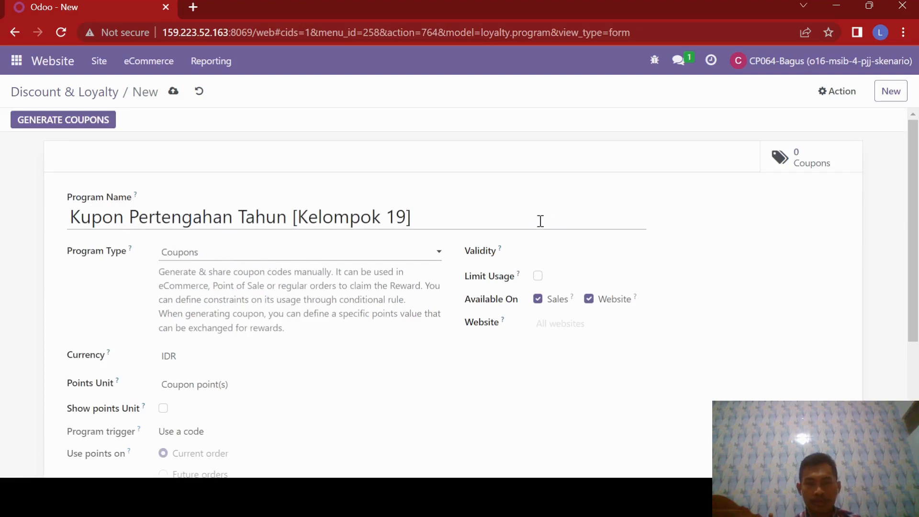
{"action": "left_click", "coordinate": [538, 252]}
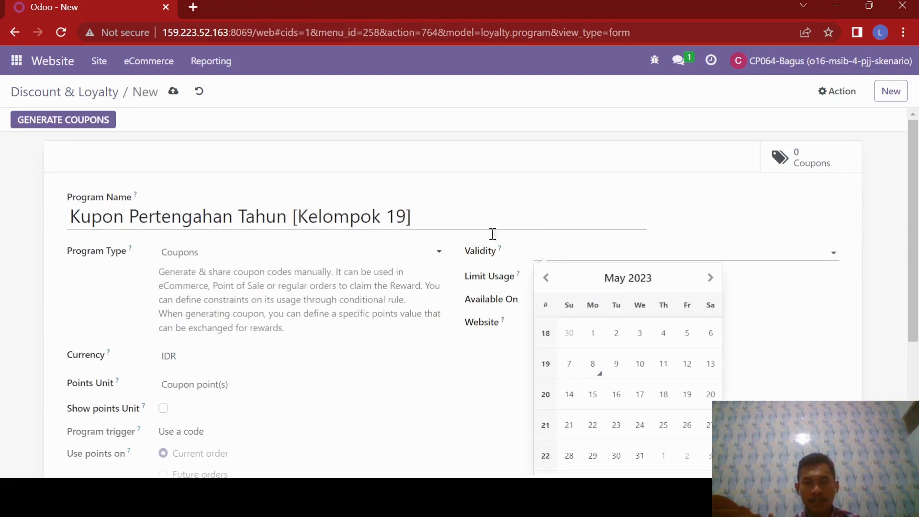
{"action": "left_click", "coordinate": [592, 364]}
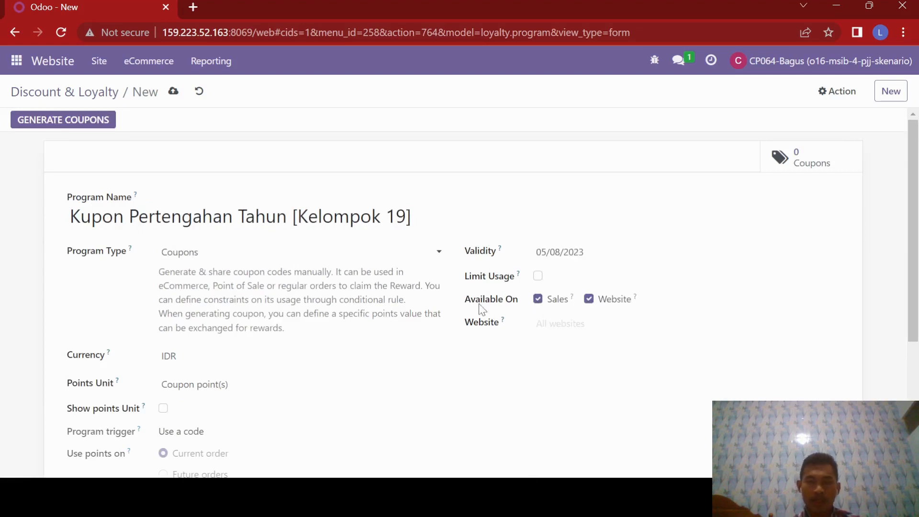
Restrict the coupon program to the Suka Makmur website, choosing it from the full website list.
{"action": "scroll", "coordinate": [481, 308], "scroll_direction": "down", "scroll_amount": 1}
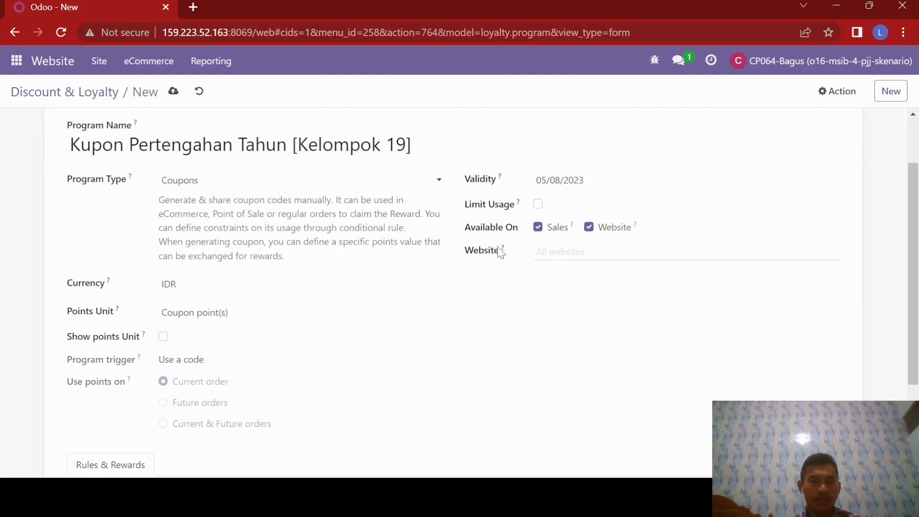
{"action": "scroll", "coordinate": [503, 269], "scroll_direction": "down", "scroll_amount": 2}
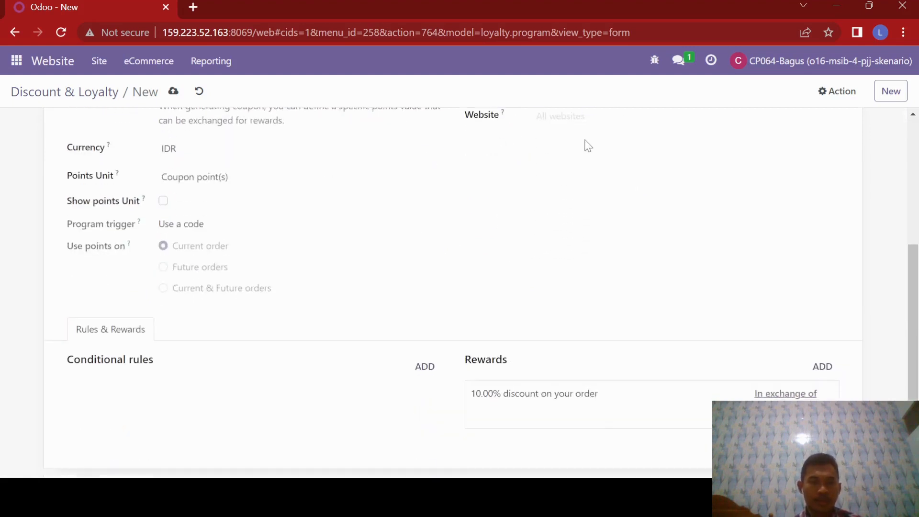
{"action": "scroll", "coordinate": [574, 162], "scroll_direction": "up", "scroll_amount": 1}
{"action": "scroll", "coordinate": [522, 201], "scroll_direction": "up", "scroll_amount": 2}
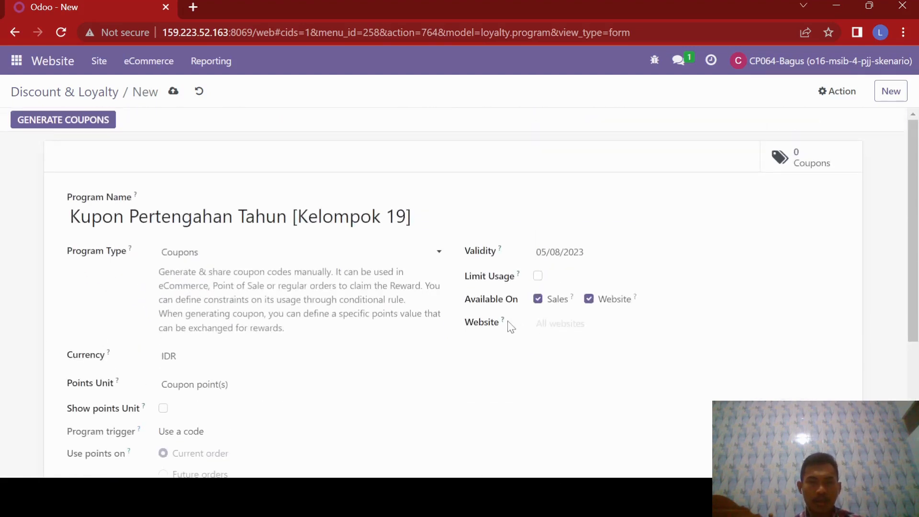
{"action": "left_click", "coordinate": [570, 322]}
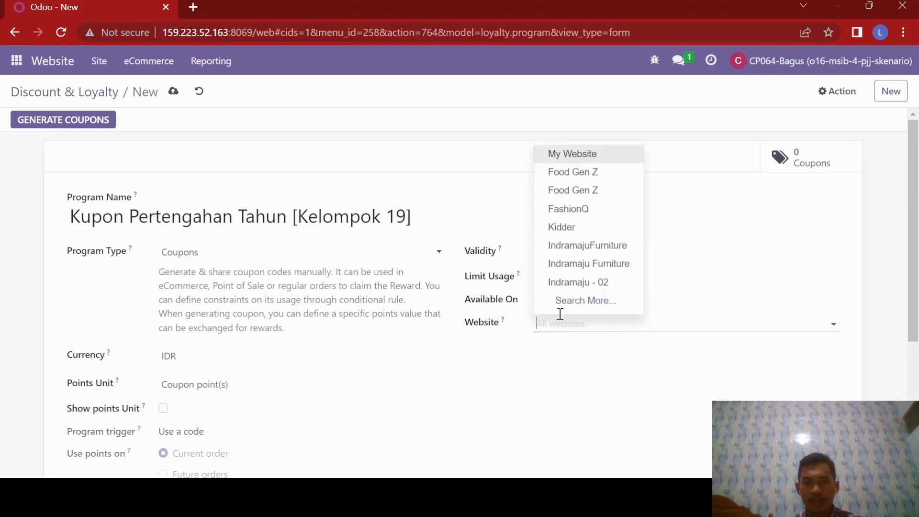
{"action": "left_click", "coordinate": [577, 302]}
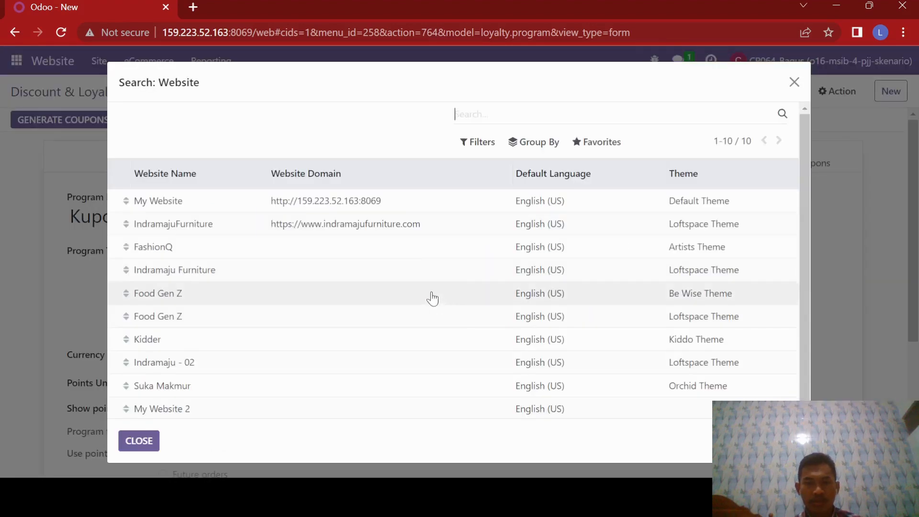
{"action": "left_click", "coordinate": [174, 386]}
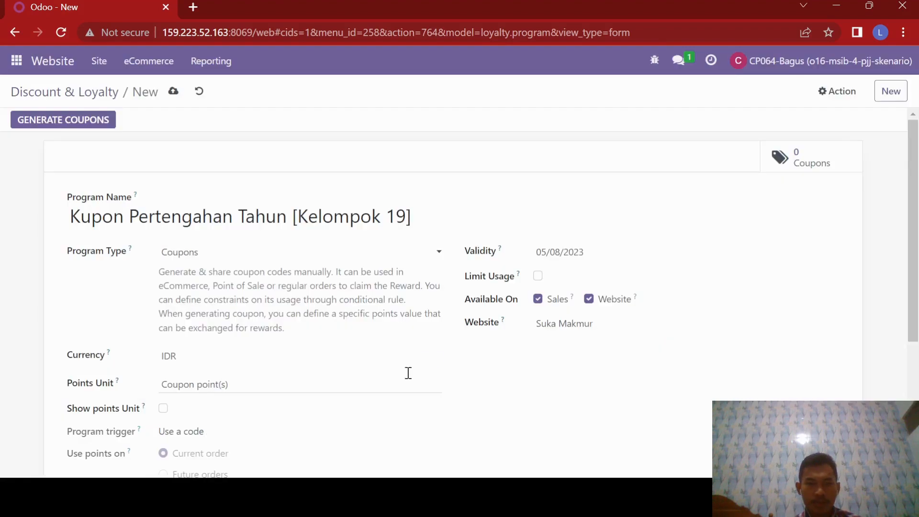
Add a conditional rule to the coupon program with a minimum purchase of 1,500,000 and tax excluded.
{"action": "scroll", "coordinate": [462, 334], "scroll_direction": "down", "scroll_amount": 2}
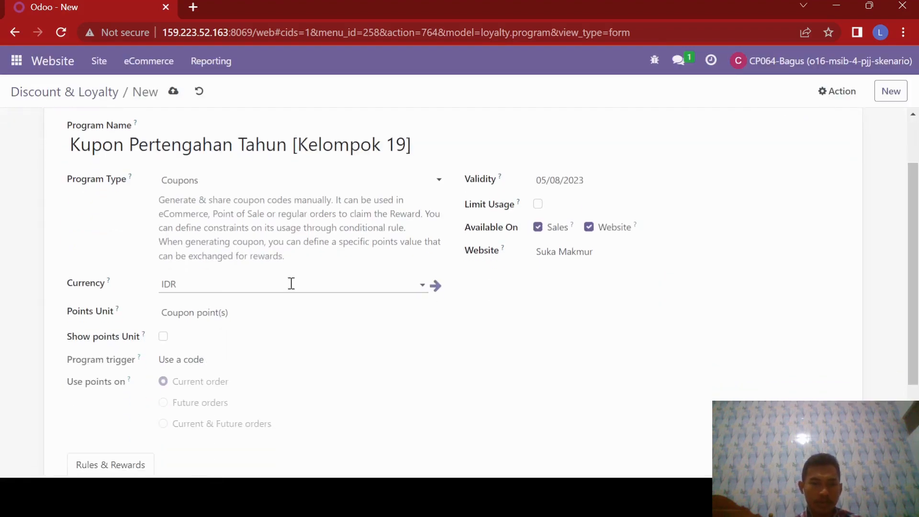
{"action": "scroll", "coordinate": [289, 283], "scroll_direction": "down", "scroll_amount": 4}
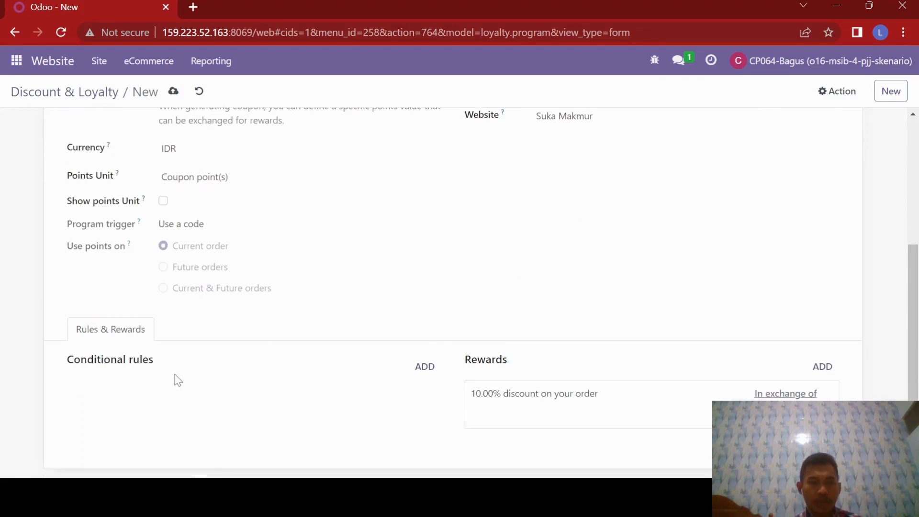
{"action": "left_click", "coordinate": [420, 372]}
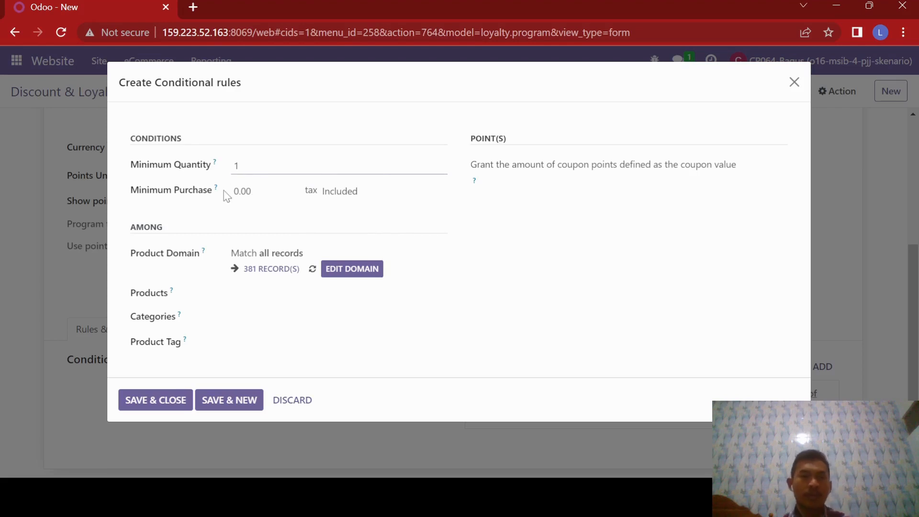
{"action": "left_click_drag", "start_coordinate": [249, 192], "coordinate": [234, 190]}
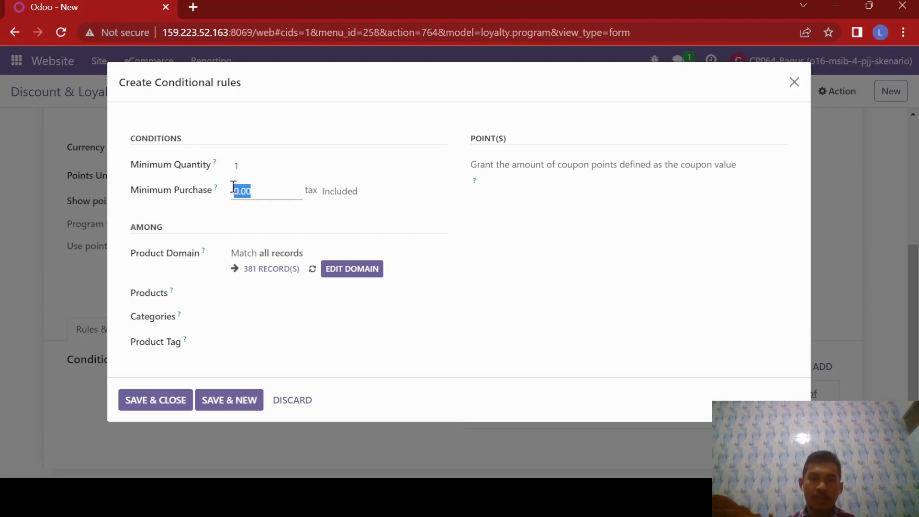
{"action": "type", "text": "1,"}
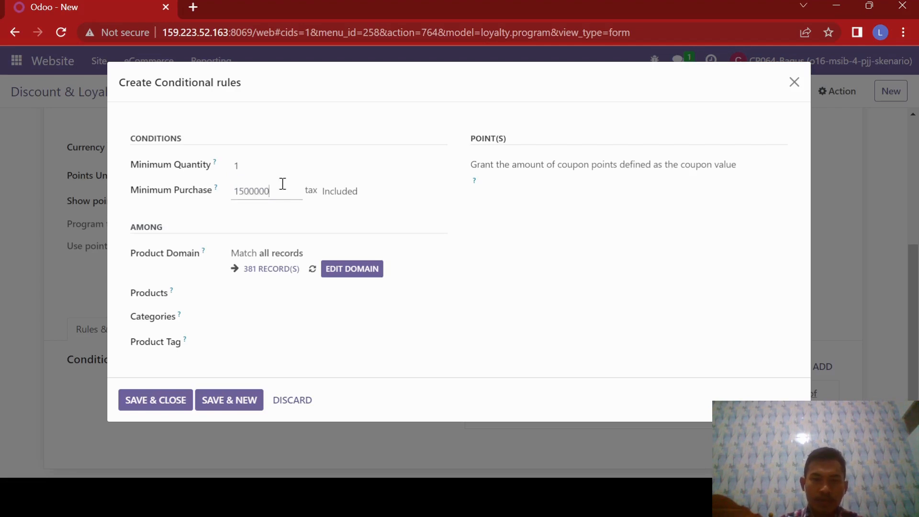
{"action": "type", "text": "500,000"}
{"action": "left_click", "coordinate": [211, 213]}
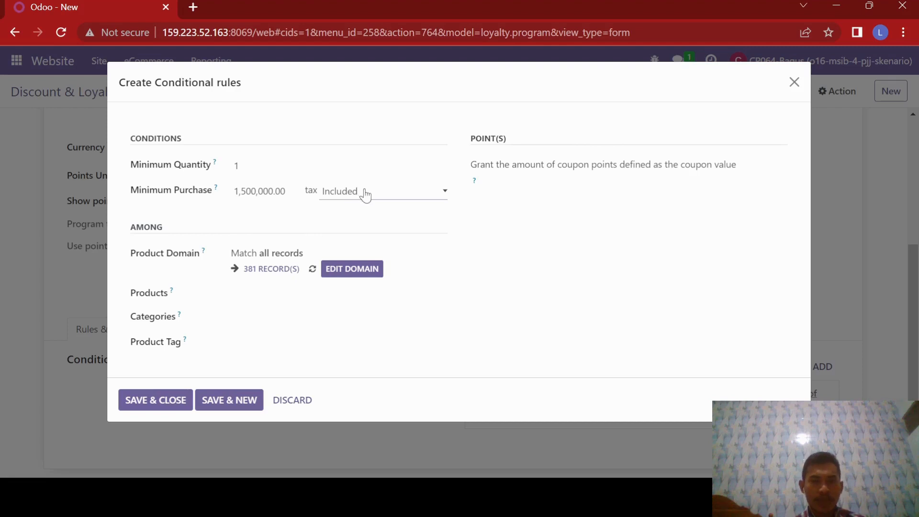
{"action": "left_click", "coordinate": [343, 220]}
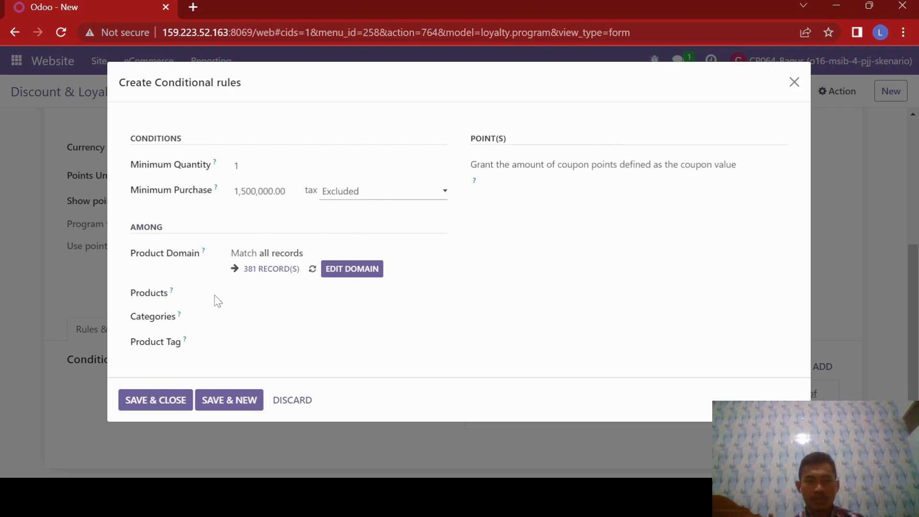
Add Helm Sepeda (Black), Helm Sepeda (White) and Pompa Sepeda to the conditional rule's products.
{"action": "left_click", "coordinate": [258, 298]}
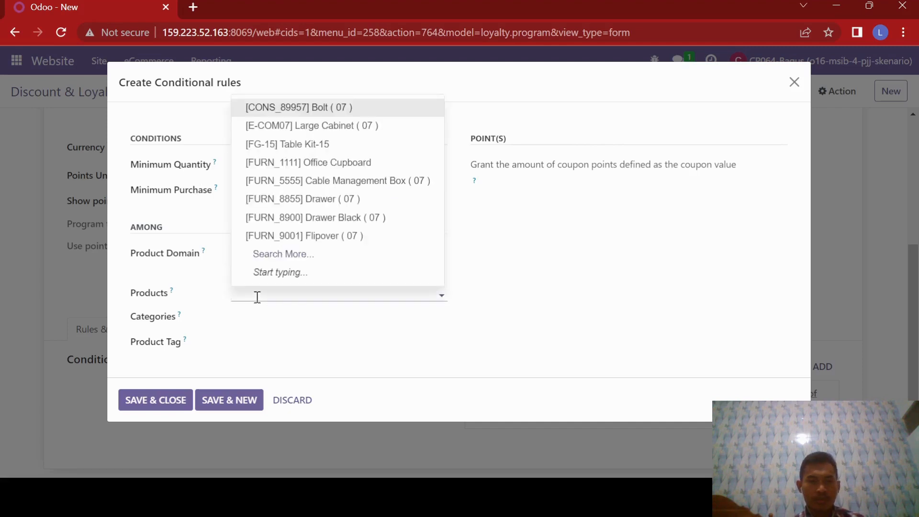
{"action": "left_click", "coordinate": [206, 286]}
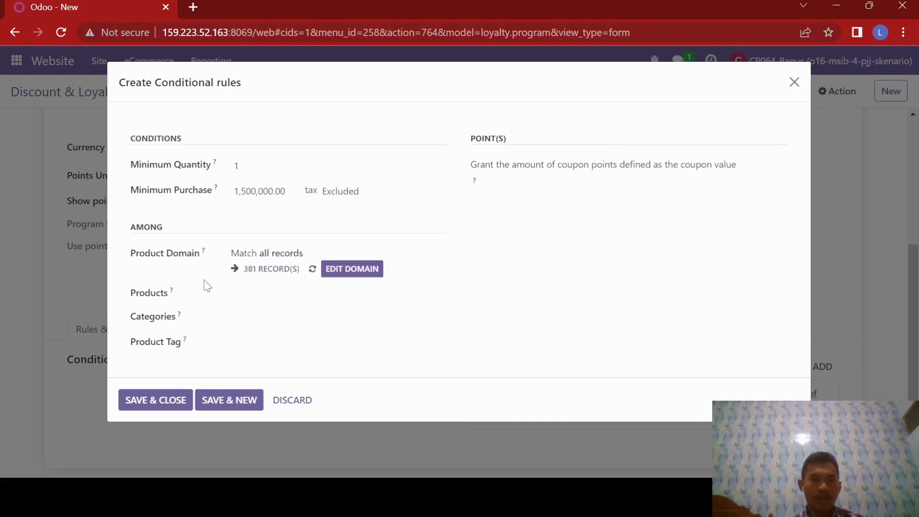
{"action": "left_click", "coordinate": [269, 293]}
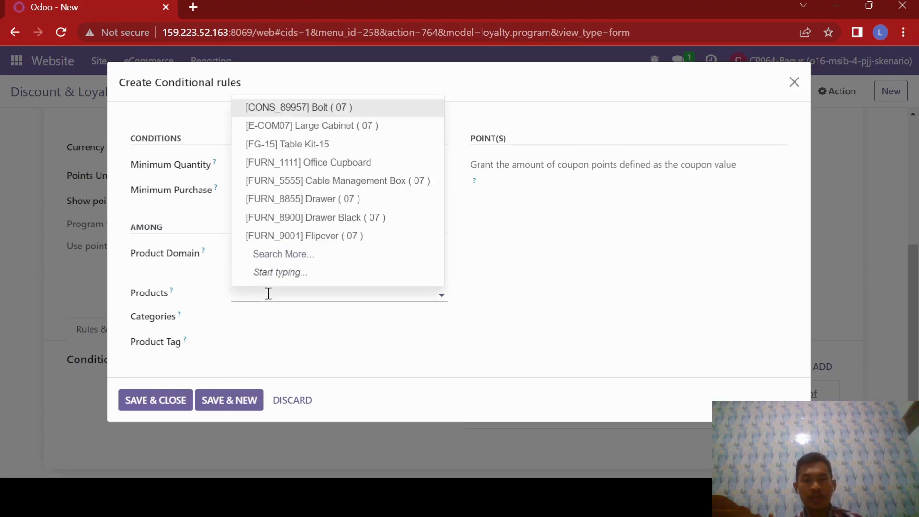
{"action": "type", "text": "helm"}
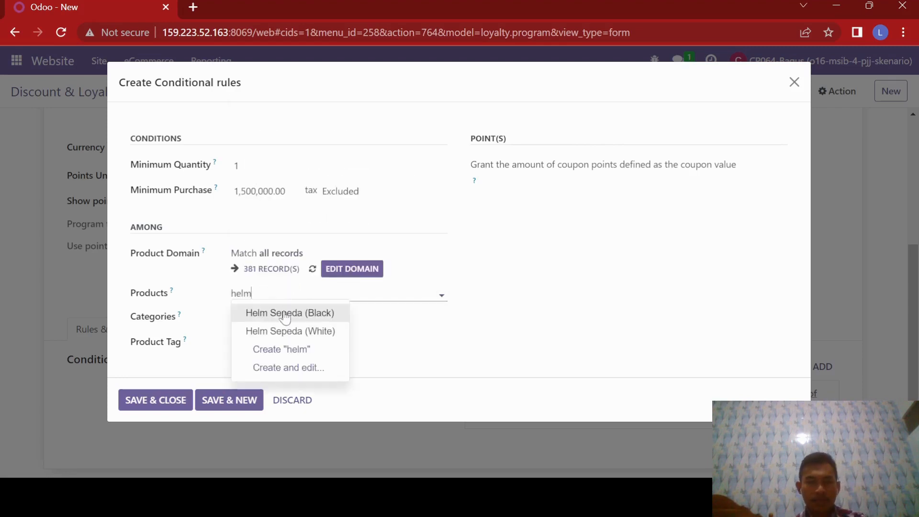
{"action": "left_click", "coordinate": [280, 313]}
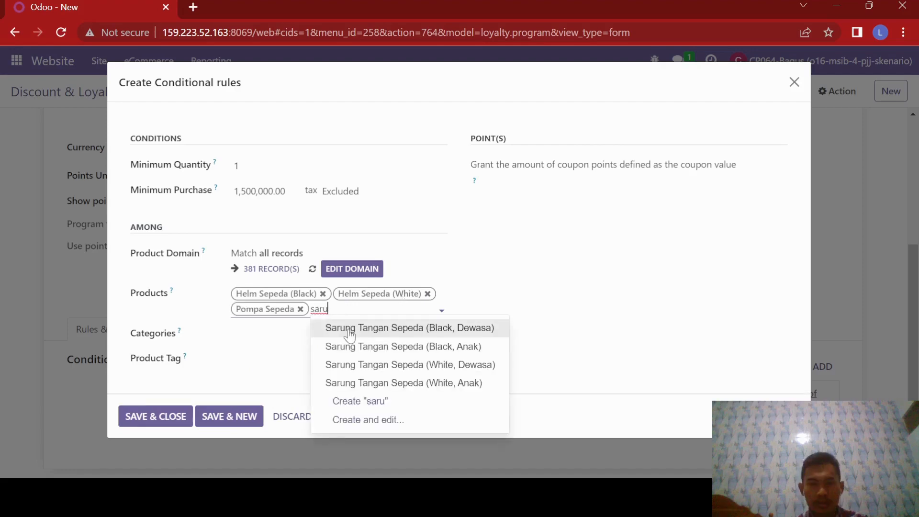
Add all four Sarung Tangan Sepeda variants (Black and White, Dewasa and Anak) to the rule's products and save the conditional rule.
{"action": "left_click", "coordinate": [349, 329]}
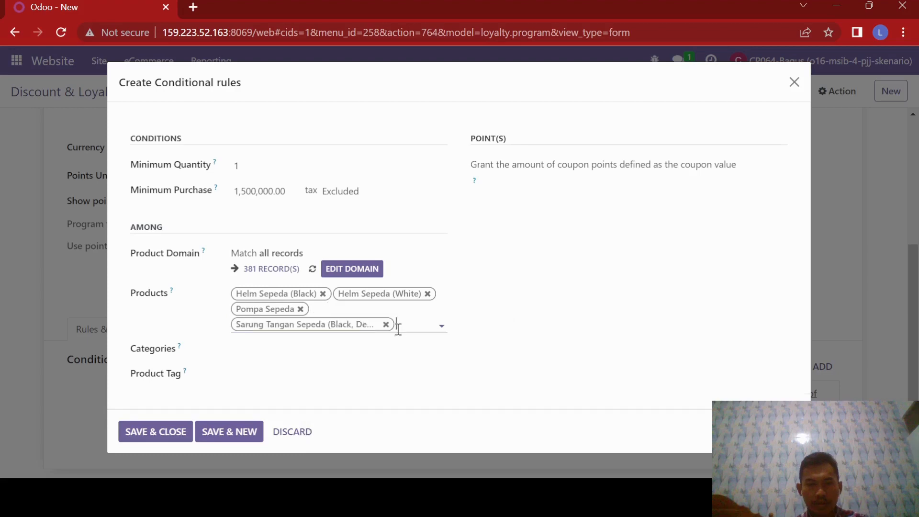
{"action": "type", "text": "saru"}
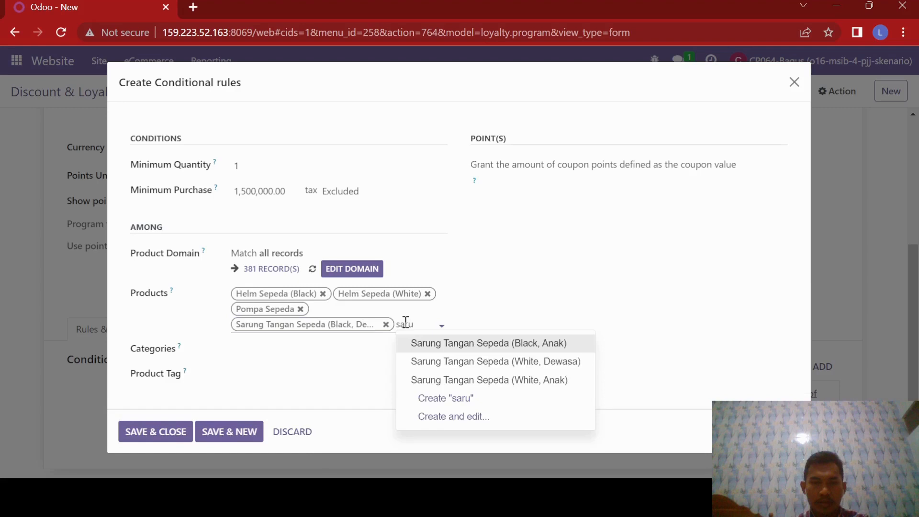
{"action": "left_click", "coordinate": [428, 342]}
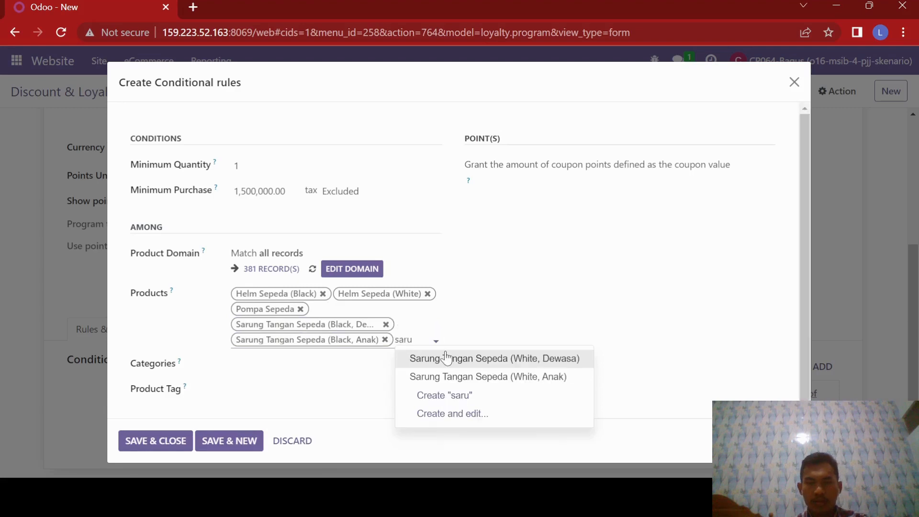
{"action": "left_click", "coordinate": [446, 358]}
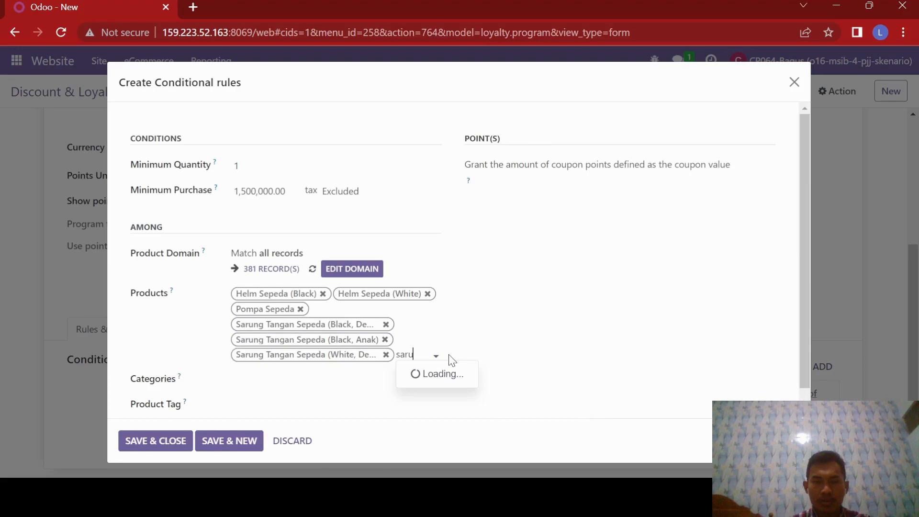
{"action": "left_click", "coordinate": [453, 380]}
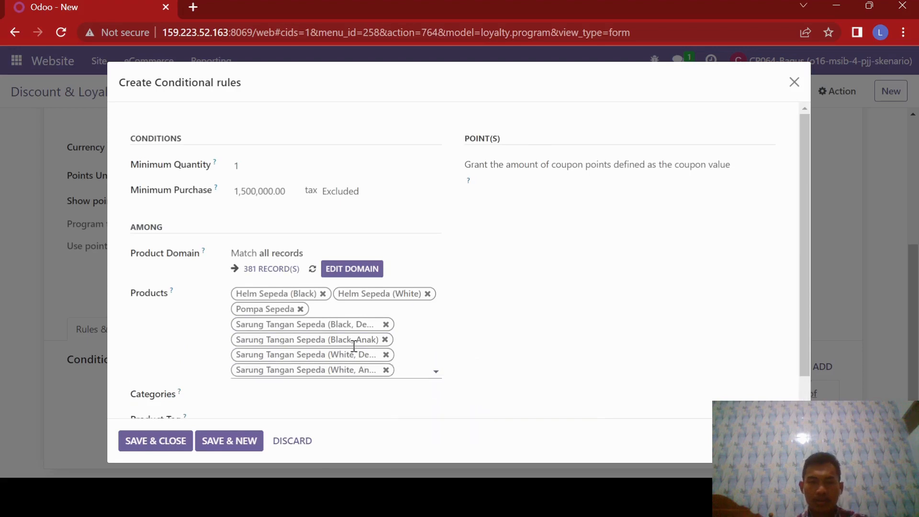
{"action": "scroll", "coordinate": [559, 297], "scroll_direction": "down", "scroll_amount": 1}
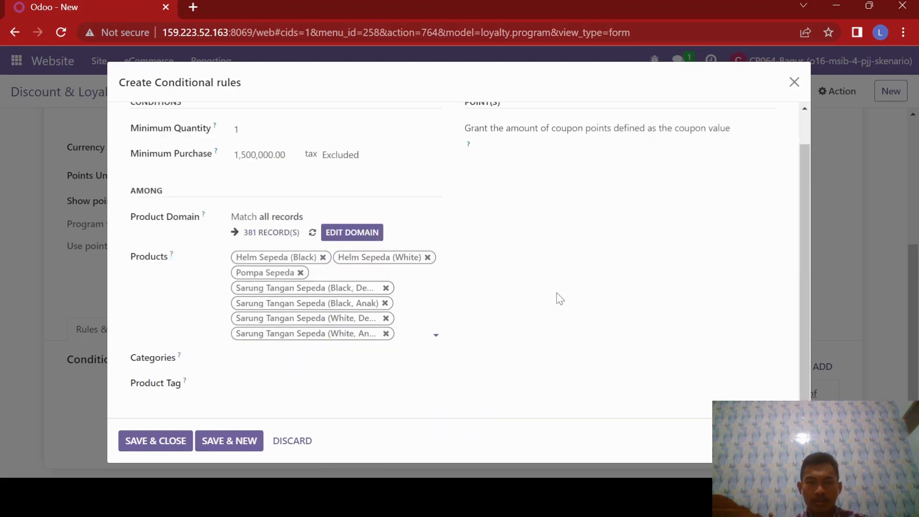
{"action": "left_click", "coordinate": [153, 444]}
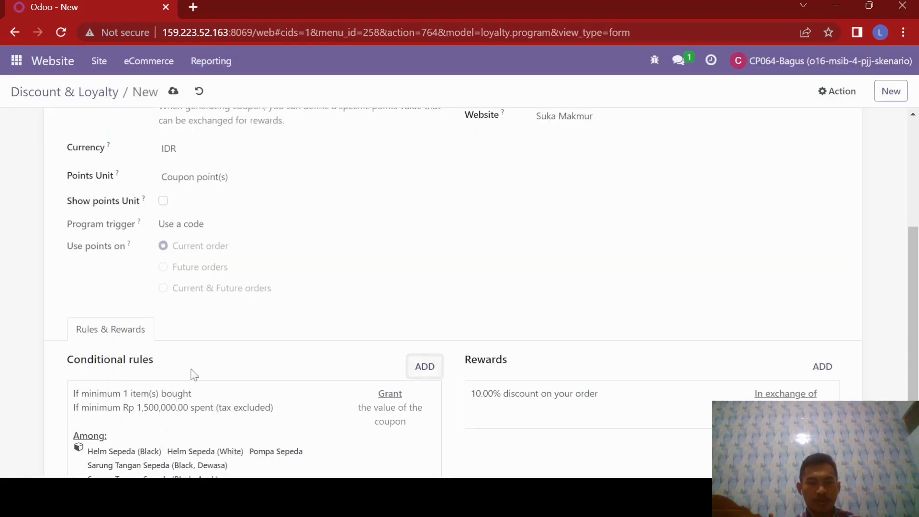
{"action": "scroll", "coordinate": [242, 307], "scroll_direction": "down", "scroll_amount": 1}
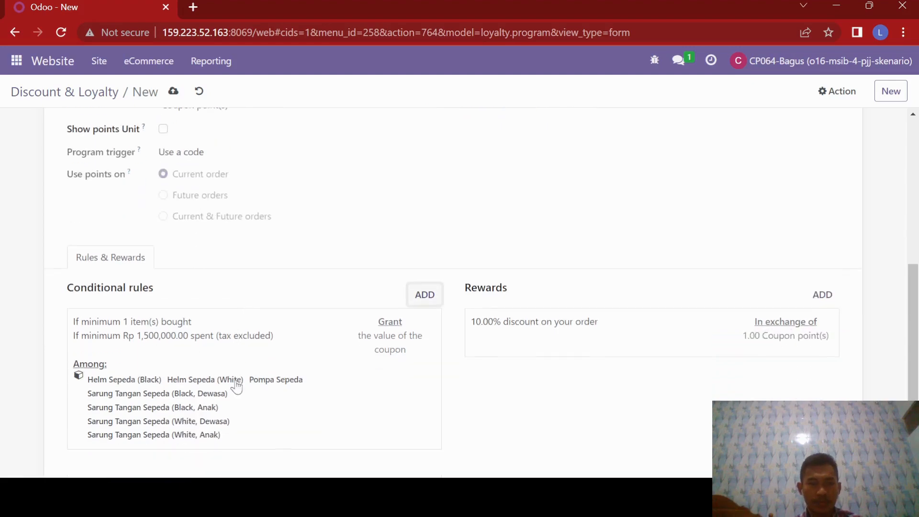
Add a reward giving a 15% discount on the order to the coupon program.
{"action": "scroll", "coordinate": [558, 342], "scroll_direction": "up", "scroll_amount": 1}
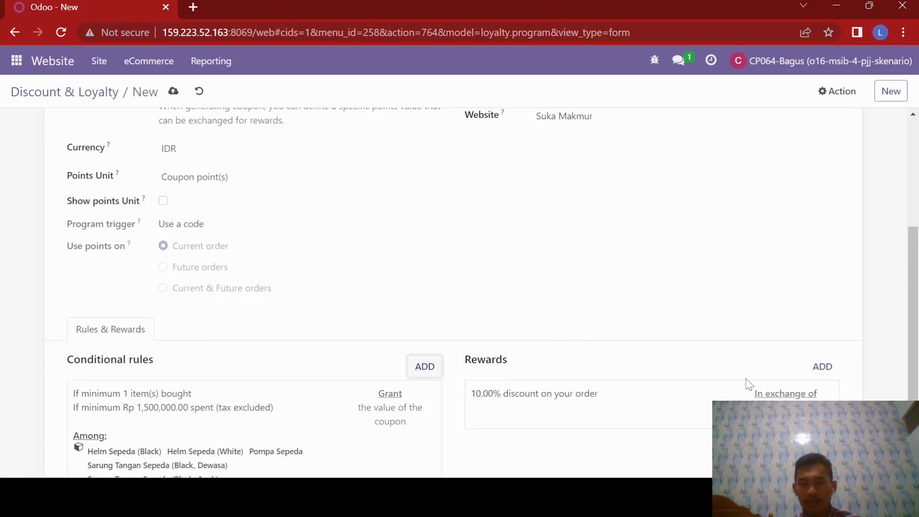
{"action": "left_click", "coordinate": [820, 366]}
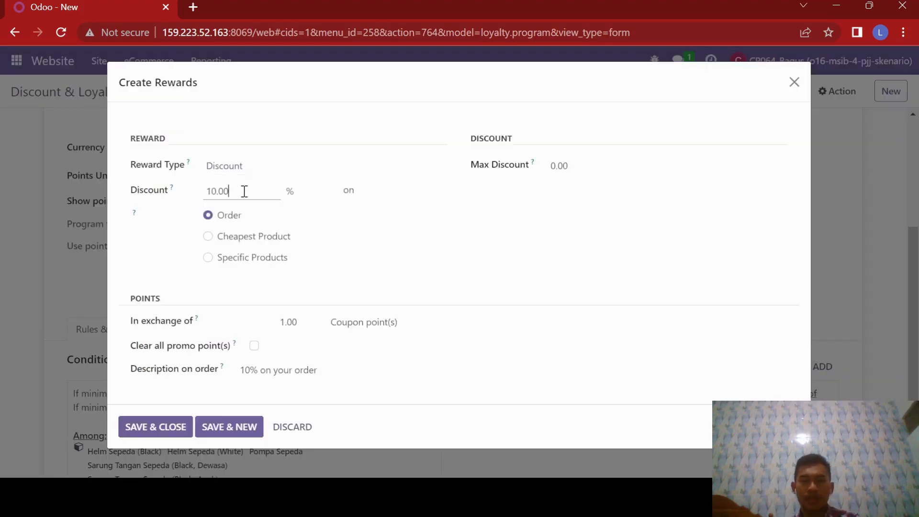
{"action": "left_click_drag", "start_coordinate": [229, 191], "coordinate": [210, 181]}
{"action": "type", "text": "15"}
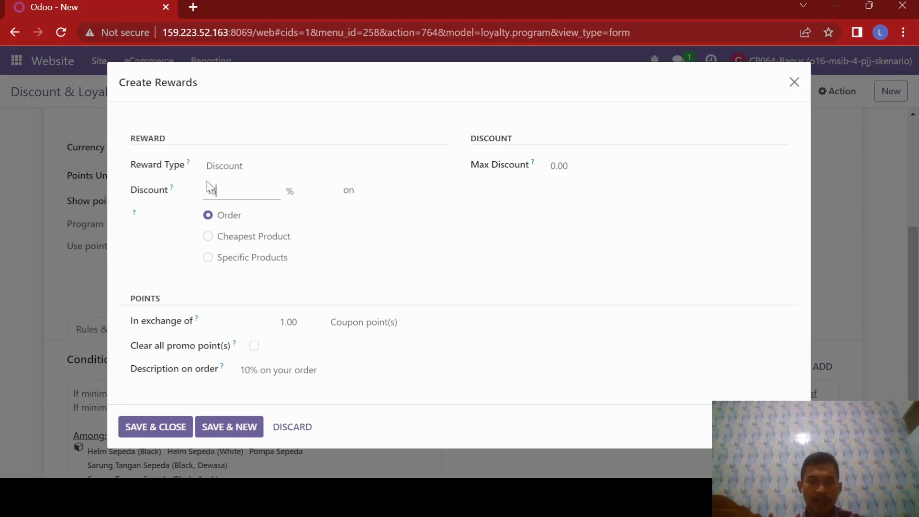
{"action": "left_click", "coordinate": [126, 206]}
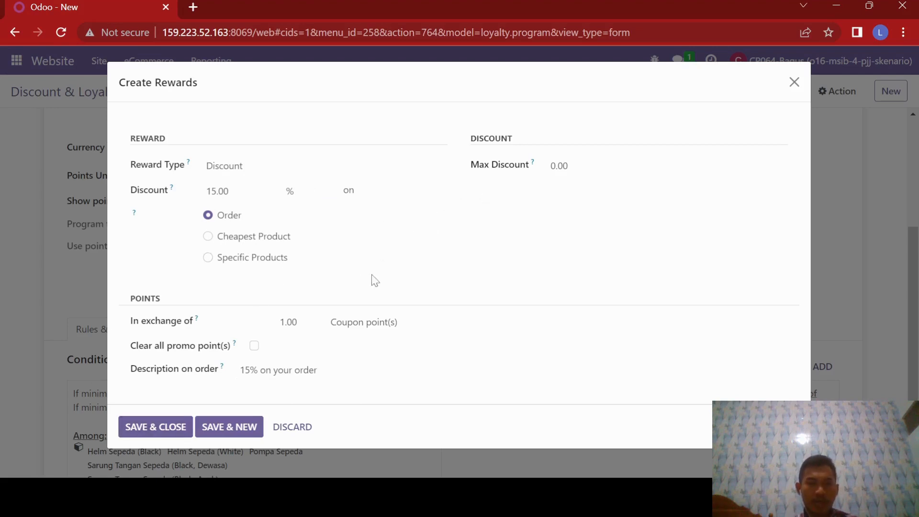
{"action": "left_click", "coordinate": [171, 428]}
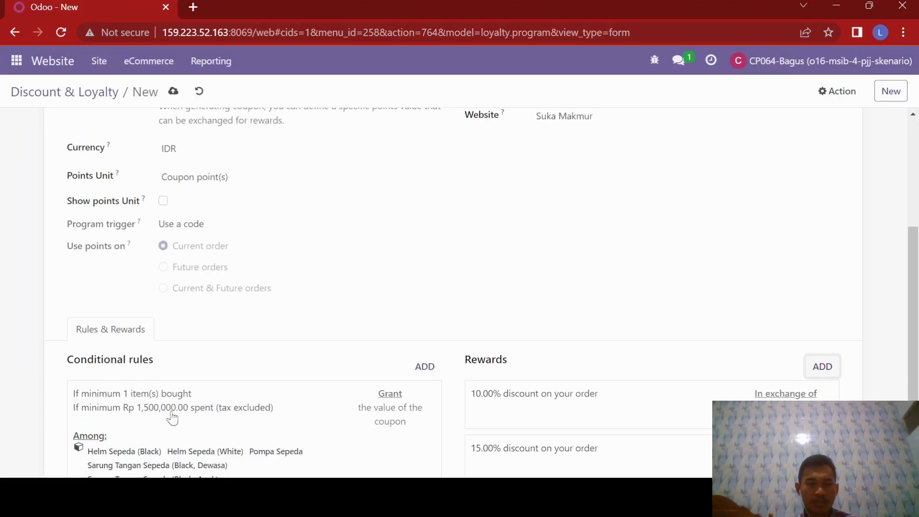
Remove the default 10% discount reward and save the coupon program.
{"action": "scroll", "coordinate": [703, 274], "scroll_direction": "down", "scroll_amount": 1}
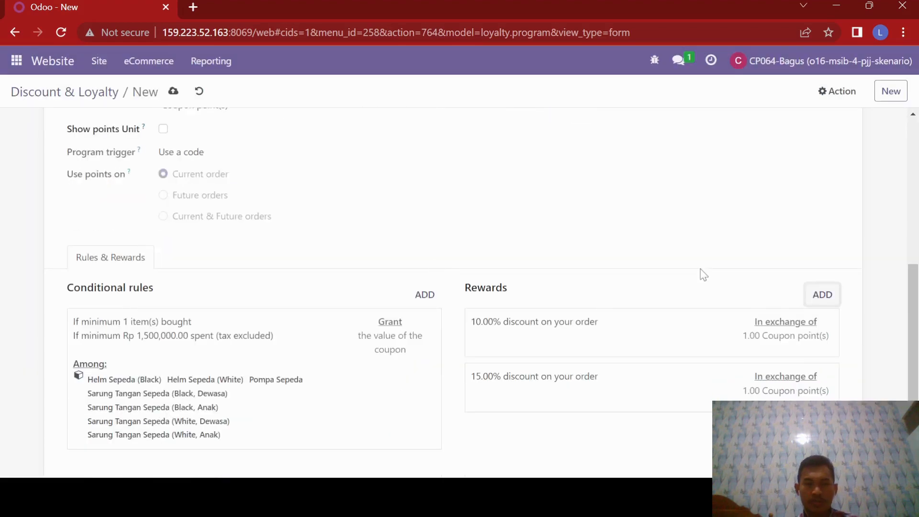
{"action": "left_click", "coordinate": [741, 336]}
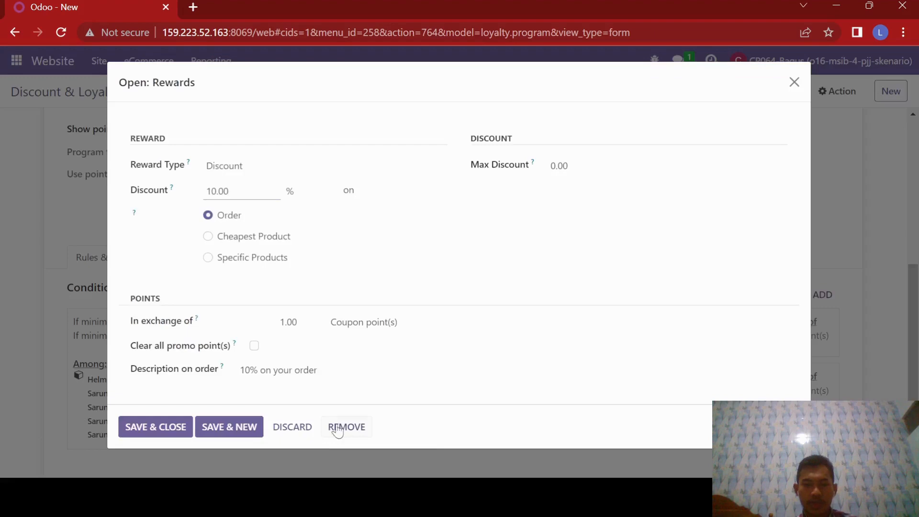
{"action": "left_click", "coordinate": [338, 429]}
{"action": "scroll", "coordinate": [303, 308], "scroll_direction": "up", "scroll_amount": 6}
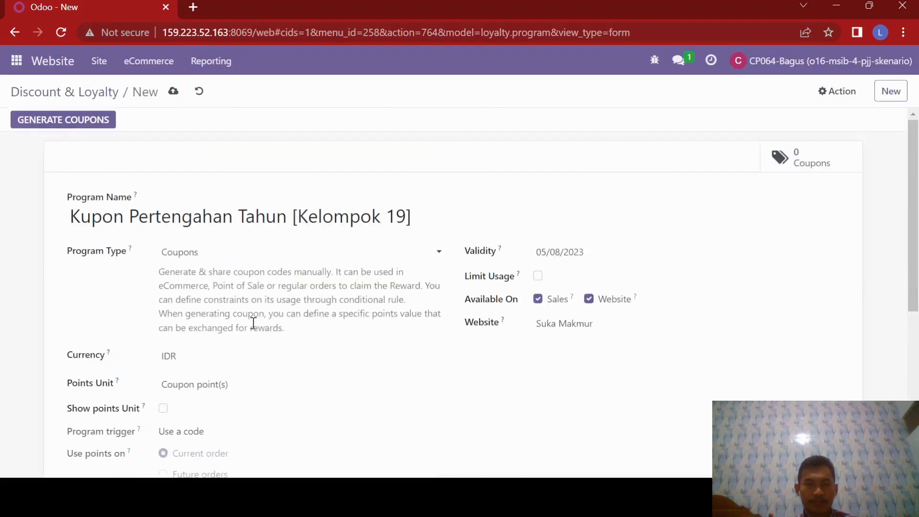
{"action": "scroll", "coordinate": [247, 319], "scroll_direction": "down", "scroll_amount": 2}
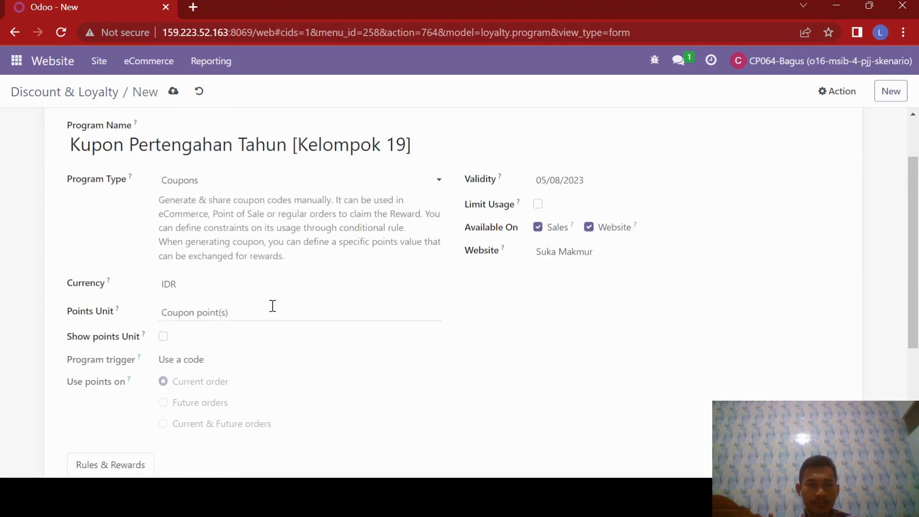
{"action": "left_click", "coordinate": [174, 92]}
Review the saved program's settings, conditional rule and the details of its 15% discount reward.
{"action": "scroll", "coordinate": [460, 242], "scroll_direction": "down", "scroll_amount": 5}
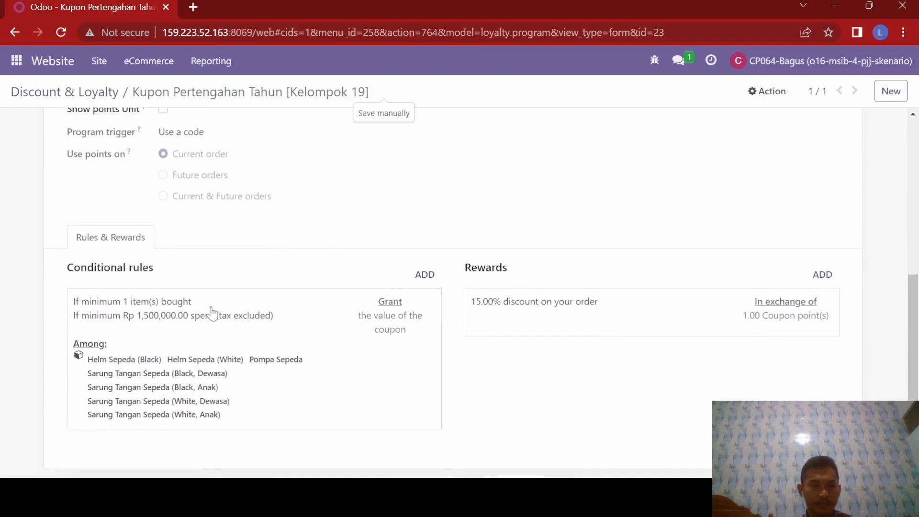
{"action": "left_click", "coordinate": [548, 332]}
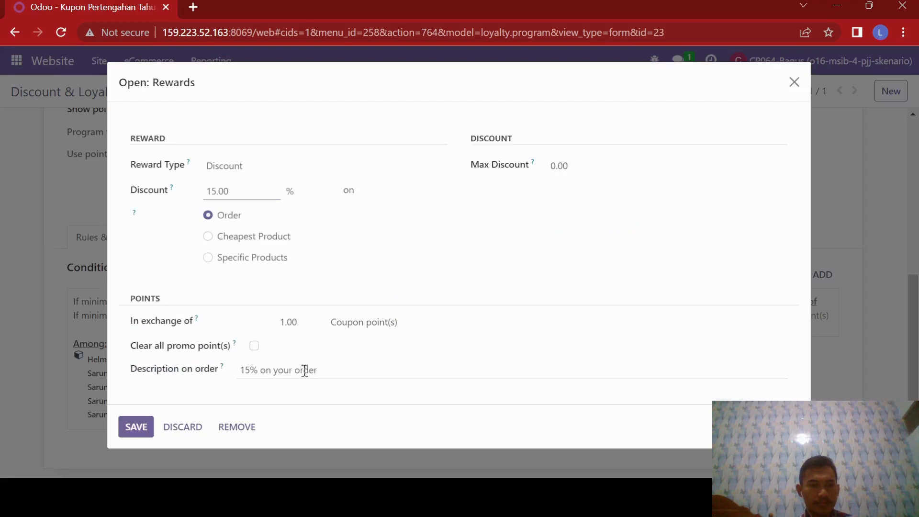
{"action": "left_click", "coordinate": [797, 85]}
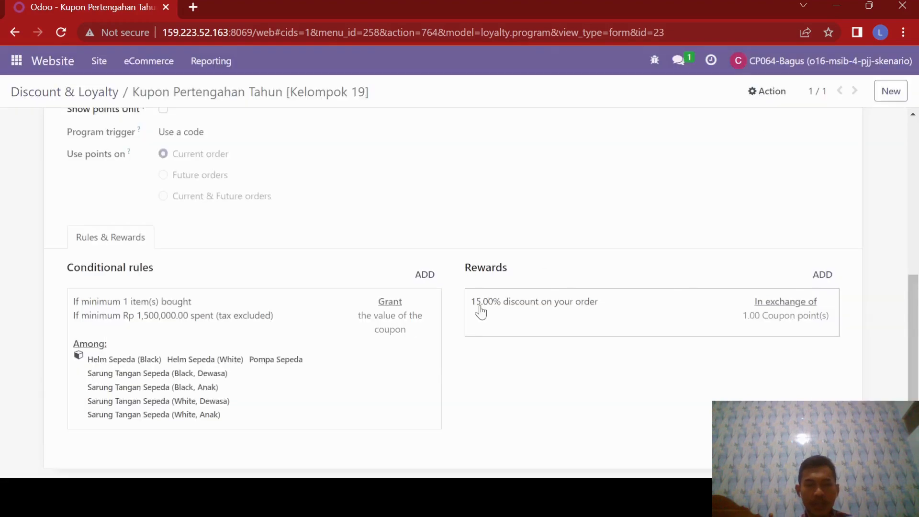
{"action": "scroll", "coordinate": [478, 308], "scroll_direction": "up", "scroll_amount": 5}
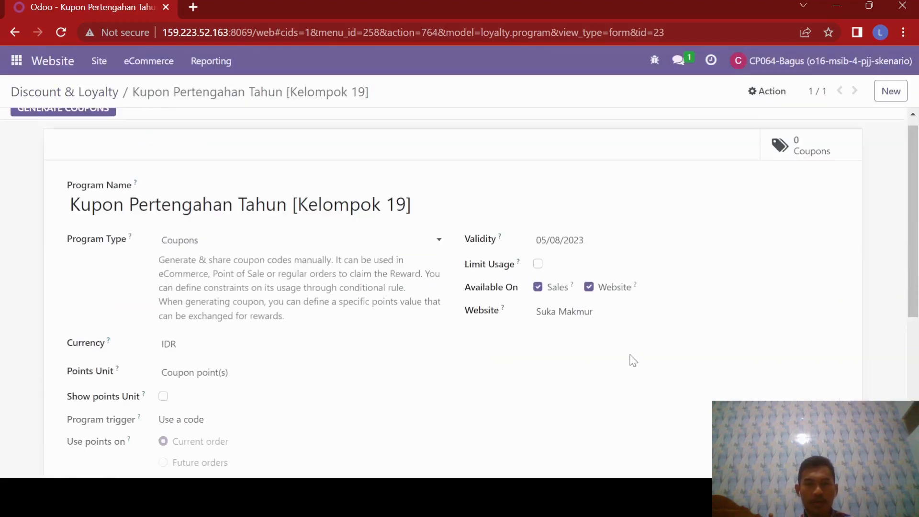
{"action": "scroll", "coordinate": [612, 330], "scroll_direction": "down", "scroll_amount": 5}
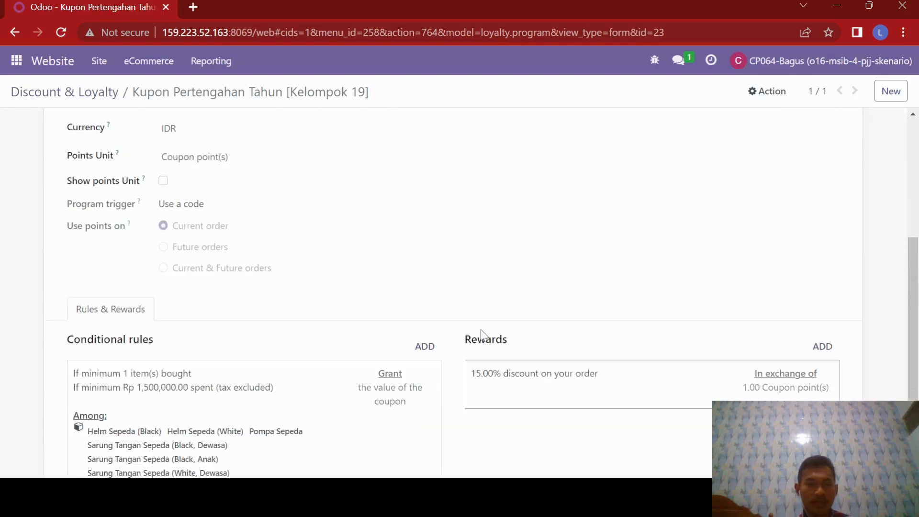
{"action": "scroll", "coordinate": [262, 371], "scroll_direction": "down", "scroll_amount": 2}
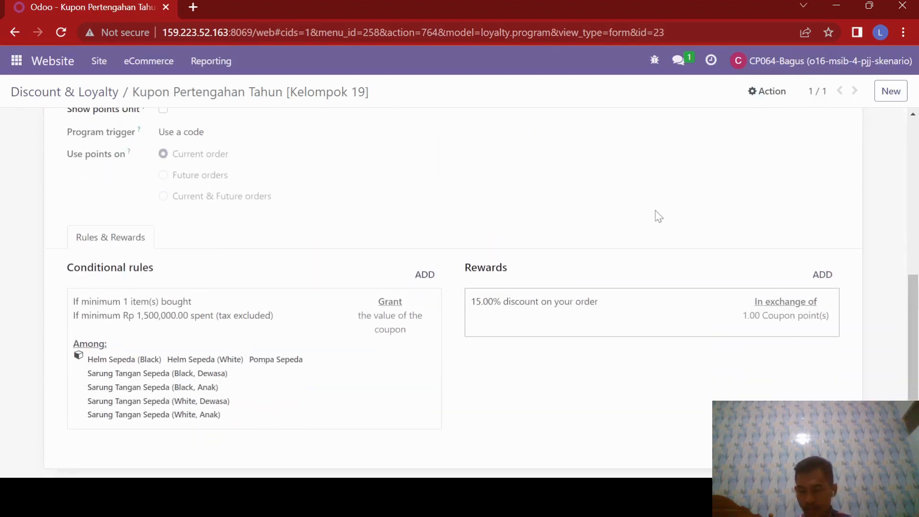
{"action": "scroll", "coordinate": [572, 270], "scroll_direction": "up", "scroll_amount": 6}
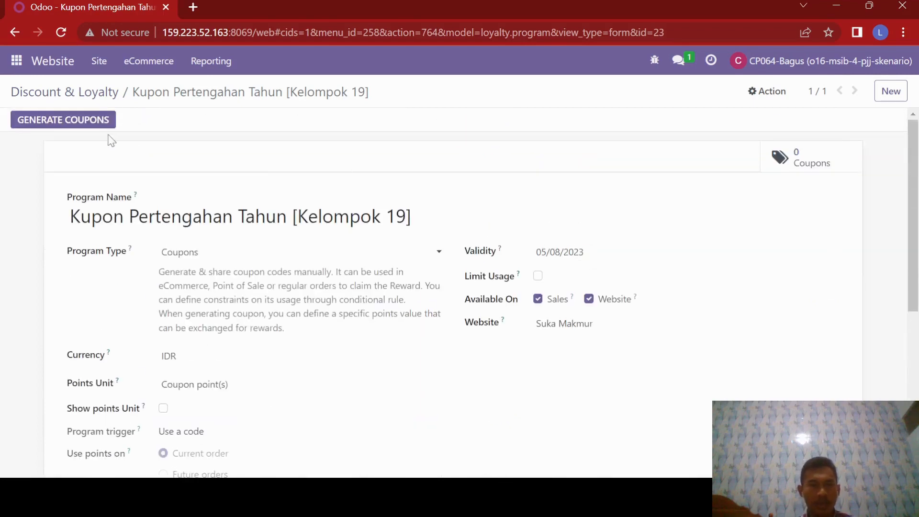
Set up coupon generation for Selected Customers and add the first CP064 customer as a recipient.
{"action": "left_click", "coordinate": [55, 129]}
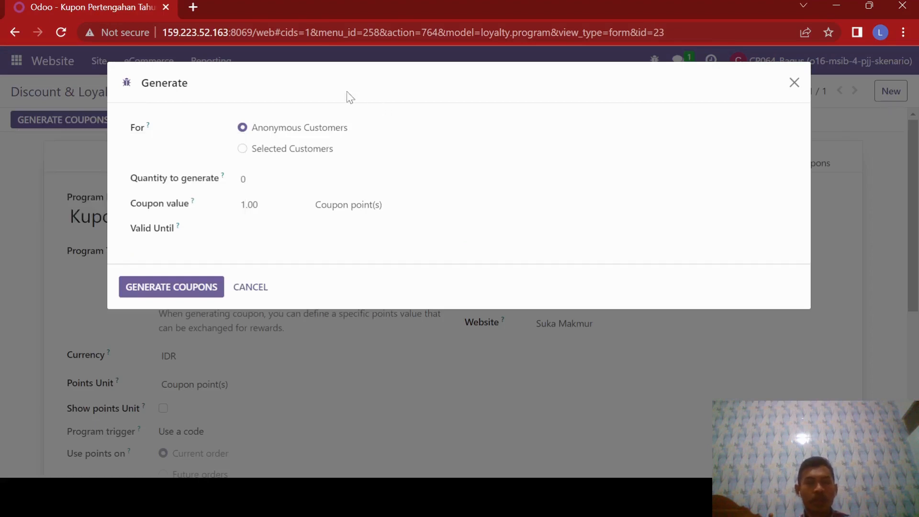
{"action": "left_click", "coordinate": [241, 149]}
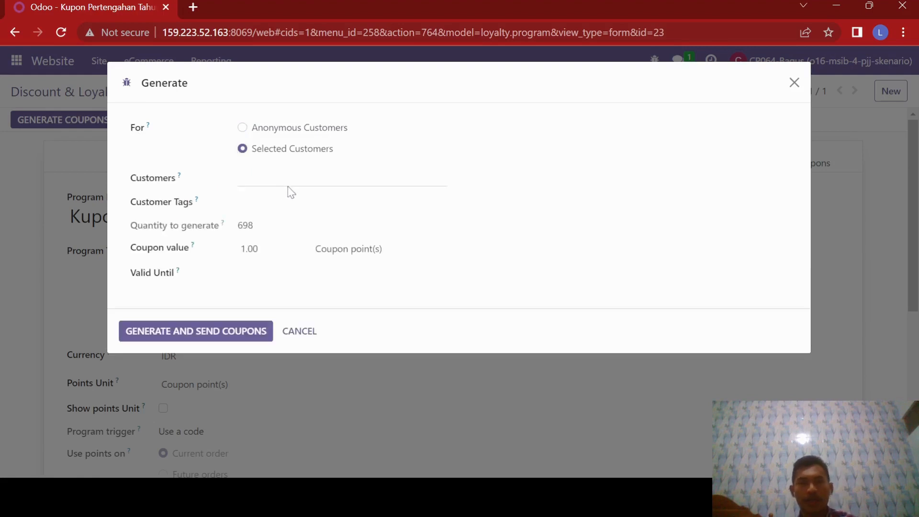
{"action": "left_click", "coordinate": [289, 179]}
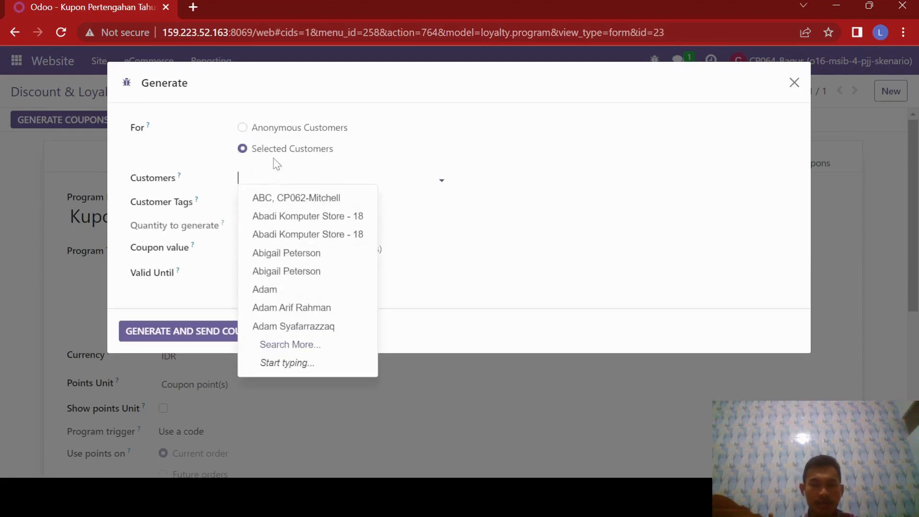
{"action": "type", "text": "mar"}
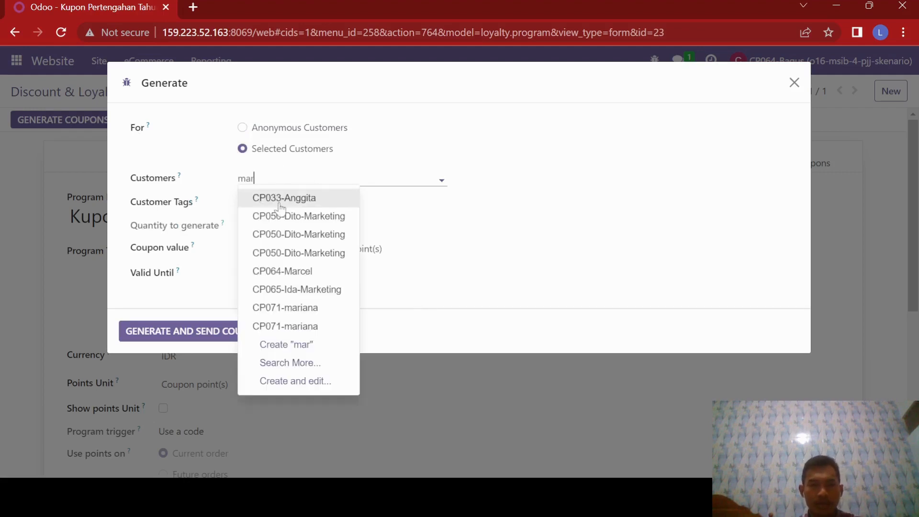
{"action": "left_click", "coordinate": [304, 275]}
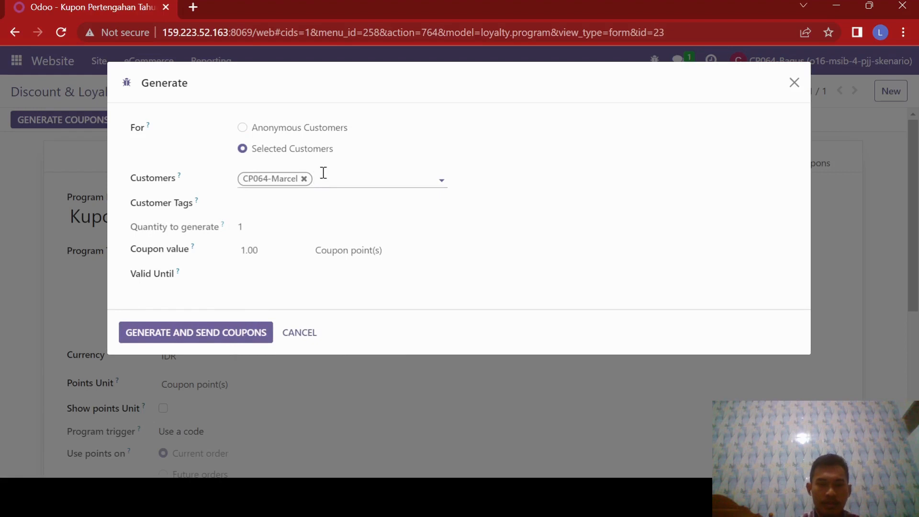
{"action": "type", "text": "mit"}
{"action": "key", "text": "BackSpace"}
{"action": "key", "text": "BackSpace"}
{"action": "key", "text": "BackSpace"}
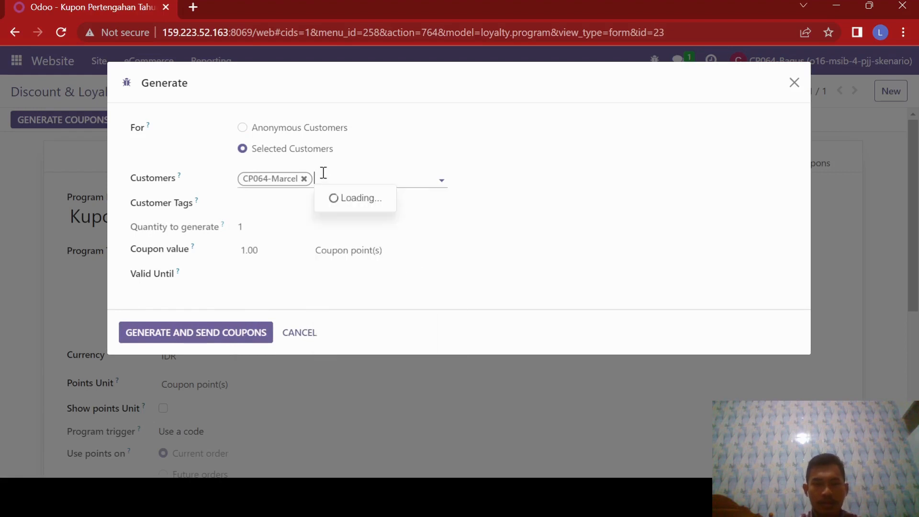
Add the second CP064 customer as a recipient, and generate and send the coupons with validity until 05/10/2023.
{"action": "type", "text": "cp064"}
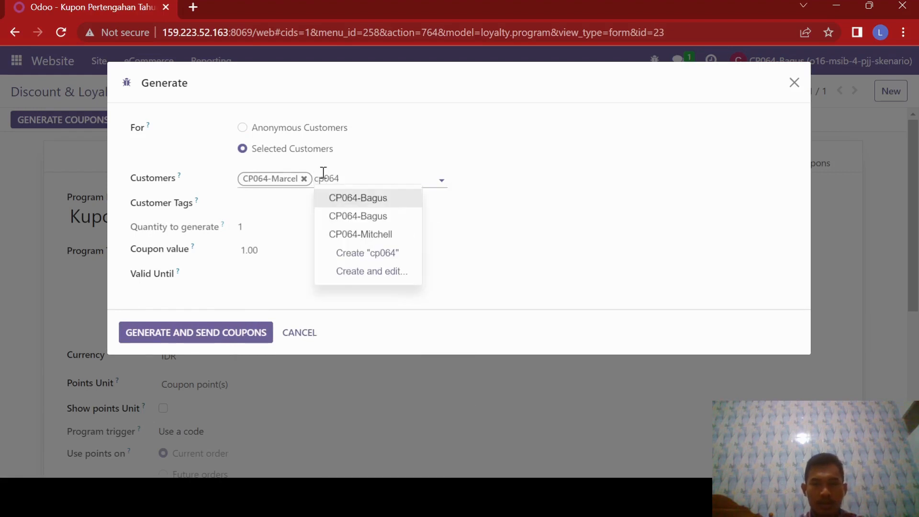
{"action": "left_click", "coordinate": [335, 234]}
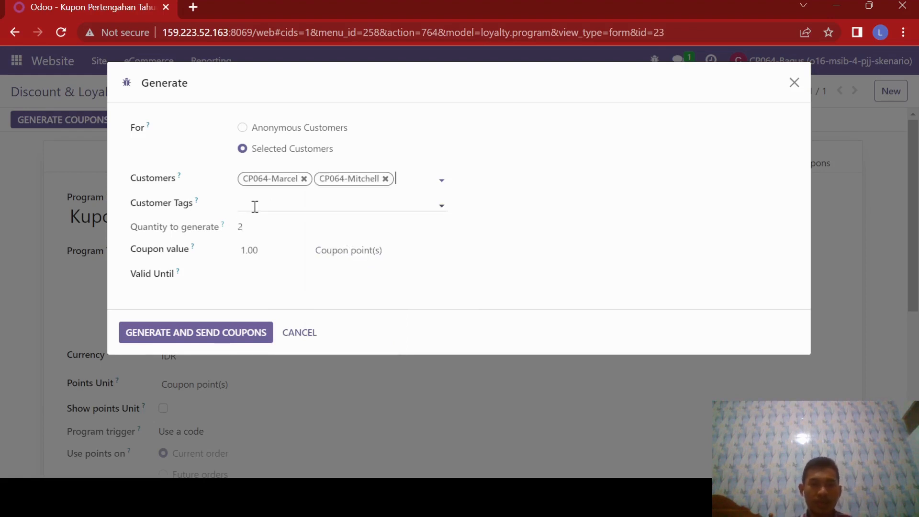
{"action": "left_click", "coordinate": [261, 281]}
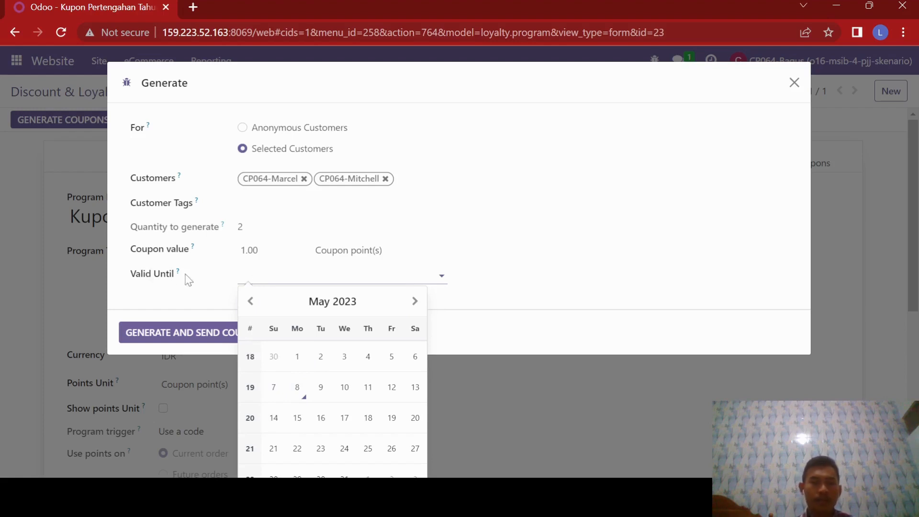
{"action": "left_click", "coordinate": [345, 388]}
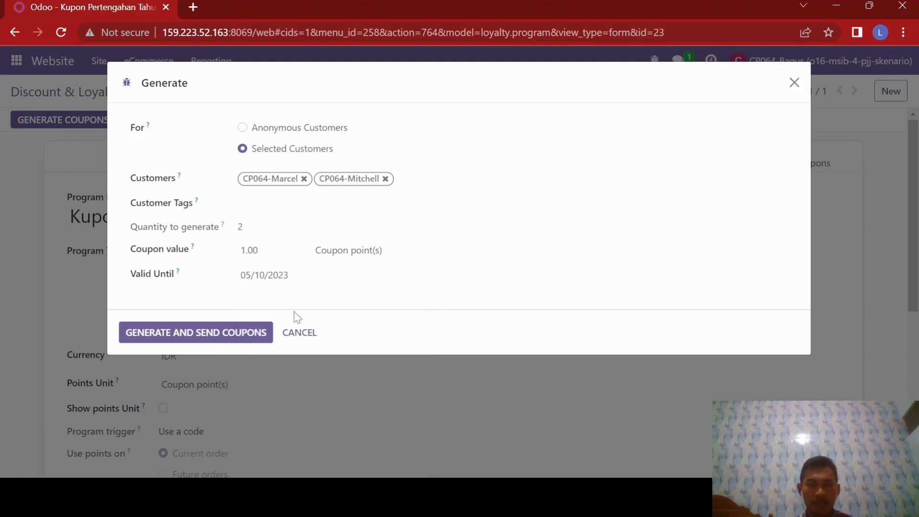
{"action": "left_click", "coordinate": [185, 335]}
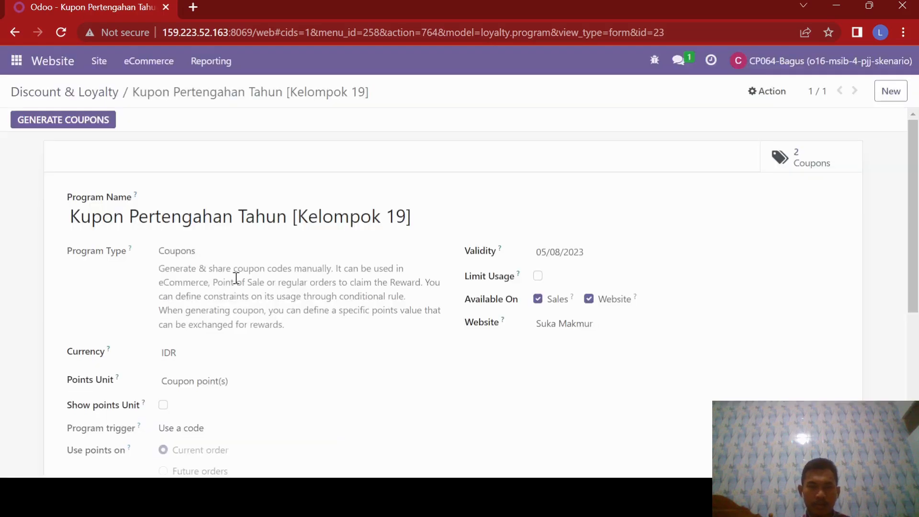
Check the codes, expiration dates and partners of the generated coupons, and recheck the program's settings, conditional rule and reward.
{"action": "left_click", "coordinate": [781, 161]}
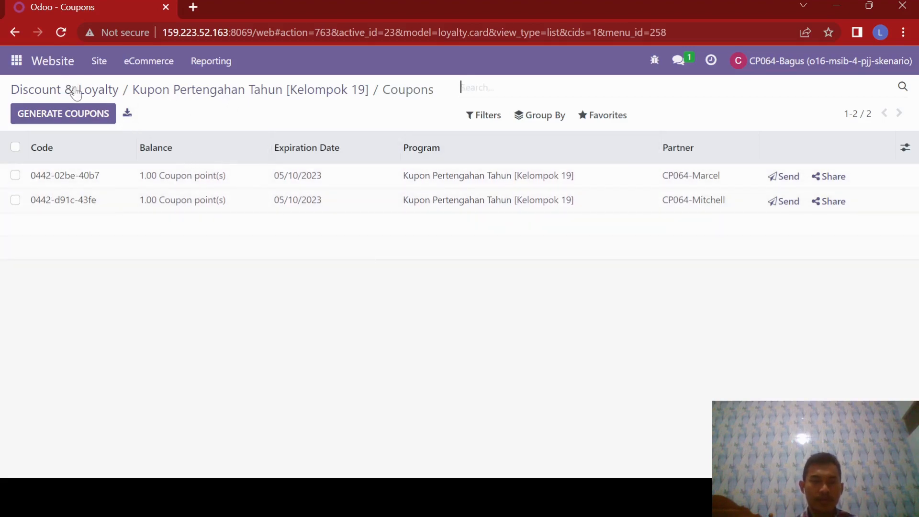
{"action": "left_click", "coordinate": [190, 96]}
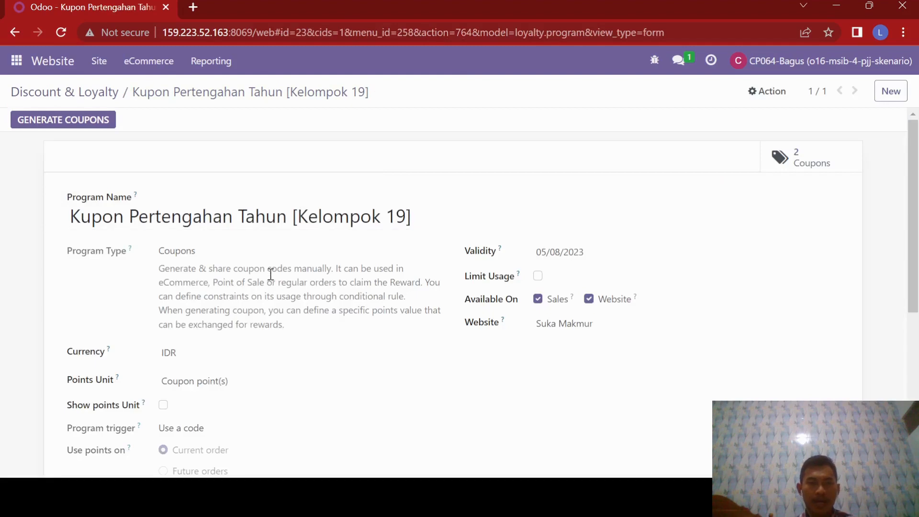
{"action": "scroll", "coordinate": [271, 274], "scroll_direction": "down", "scroll_amount": 6}
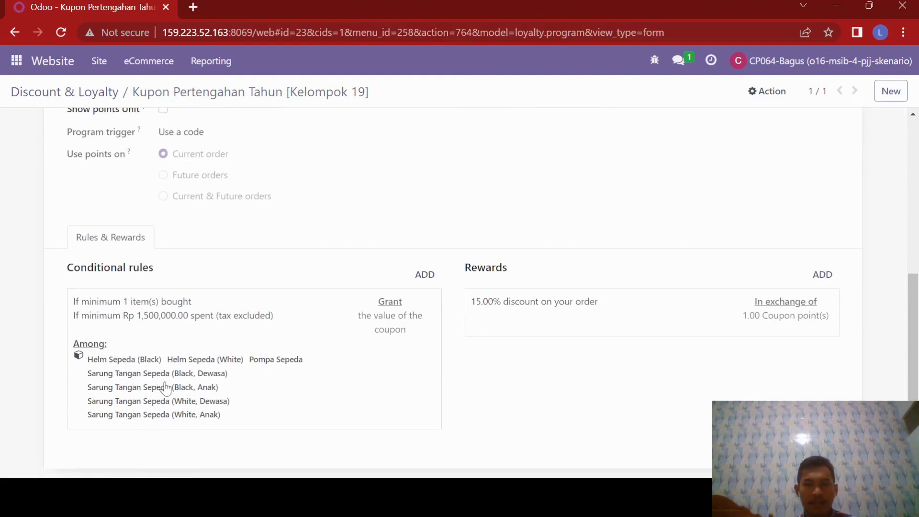
{"action": "scroll", "coordinate": [201, 343], "scroll_direction": "up", "scroll_amount": 6}
{"action": "scroll", "coordinate": [203, 349], "scroll_direction": "down", "scroll_amount": 6}
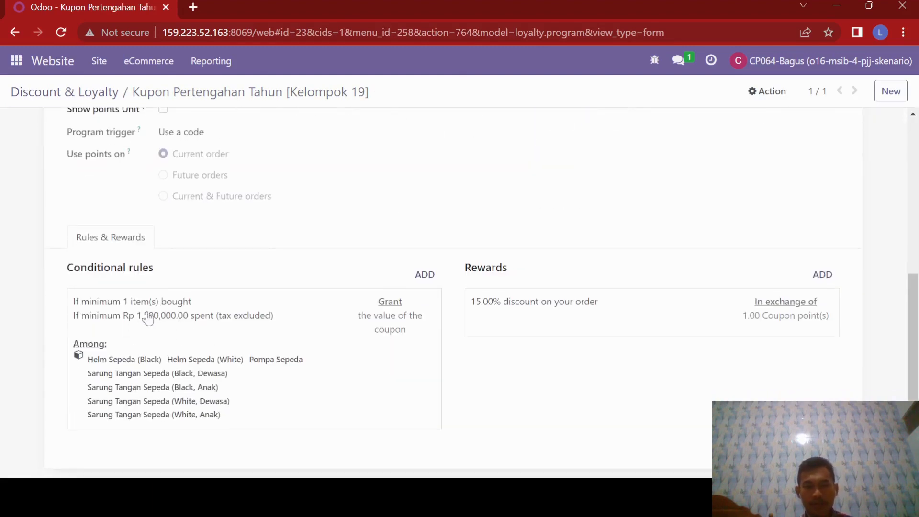
{"action": "scroll", "coordinate": [240, 325], "scroll_direction": "up", "scroll_amount": 6}
{"action": "scroll", "coordinate": [225, 322], "scroll_direction": "down", "scroll_amount": 6}
{"action": "scroll", "coordinate": [211, 150], "scroll_direction": "up", "scroll_amount": 3}
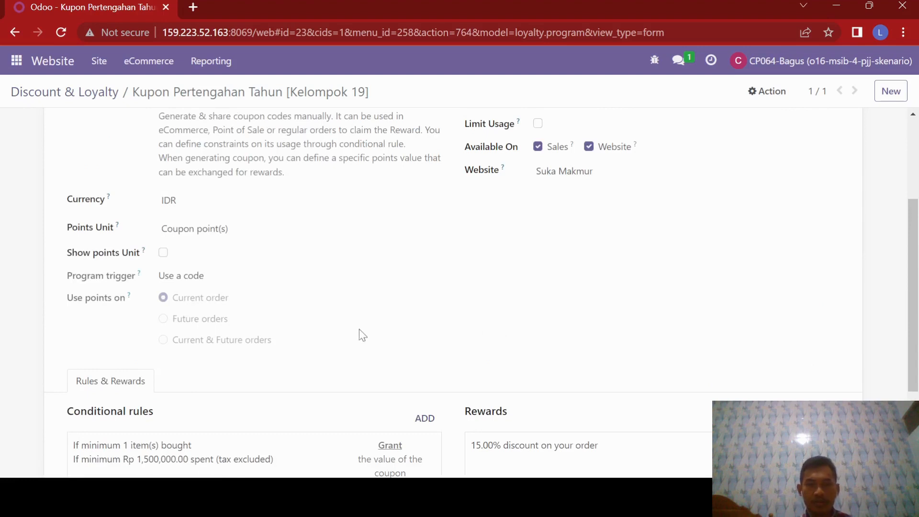